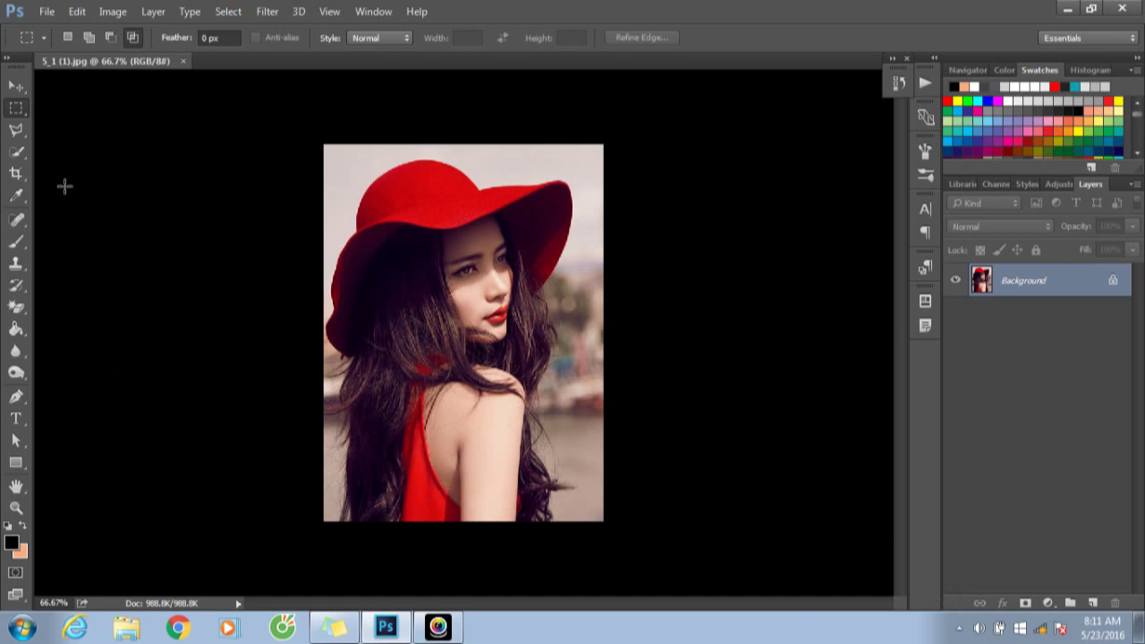
Reveal the marquee tool flyout listing the rectangular, elliptical, single row and column shapes.
right_click(24, 109)
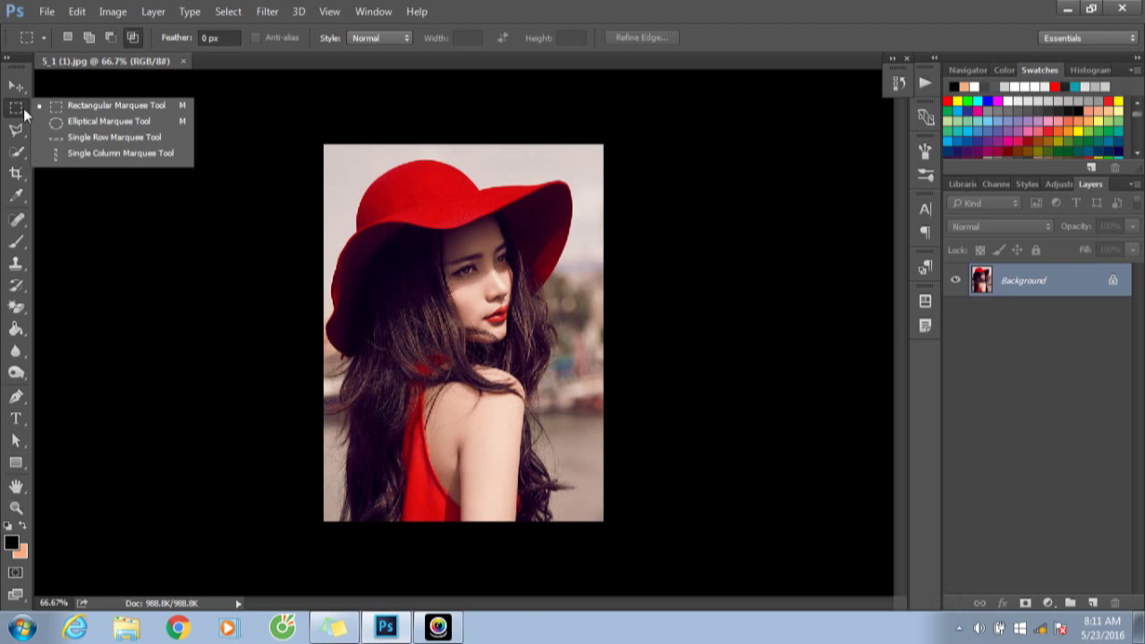
Switch to the Rectangular Marquee, test a rectangle over the face, deselect, and choose New Selection mode.
click(104, 108)
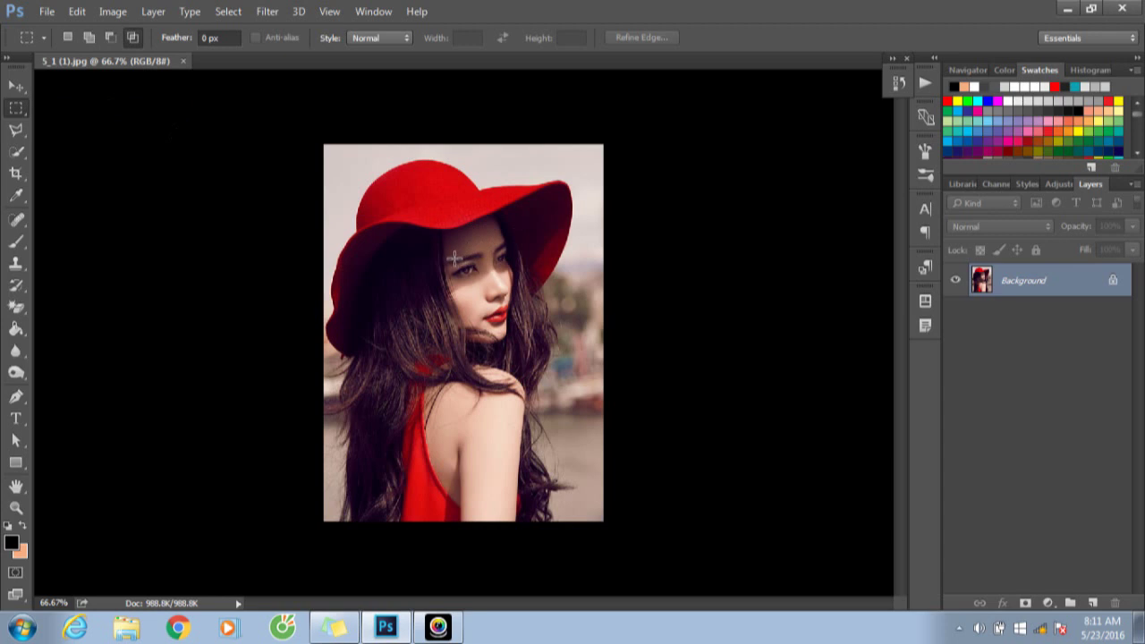
mouse_move(409, 211)
mouse_down()
mouse_move(590, 368)
mouse_move(542, 301)
mouse_up()
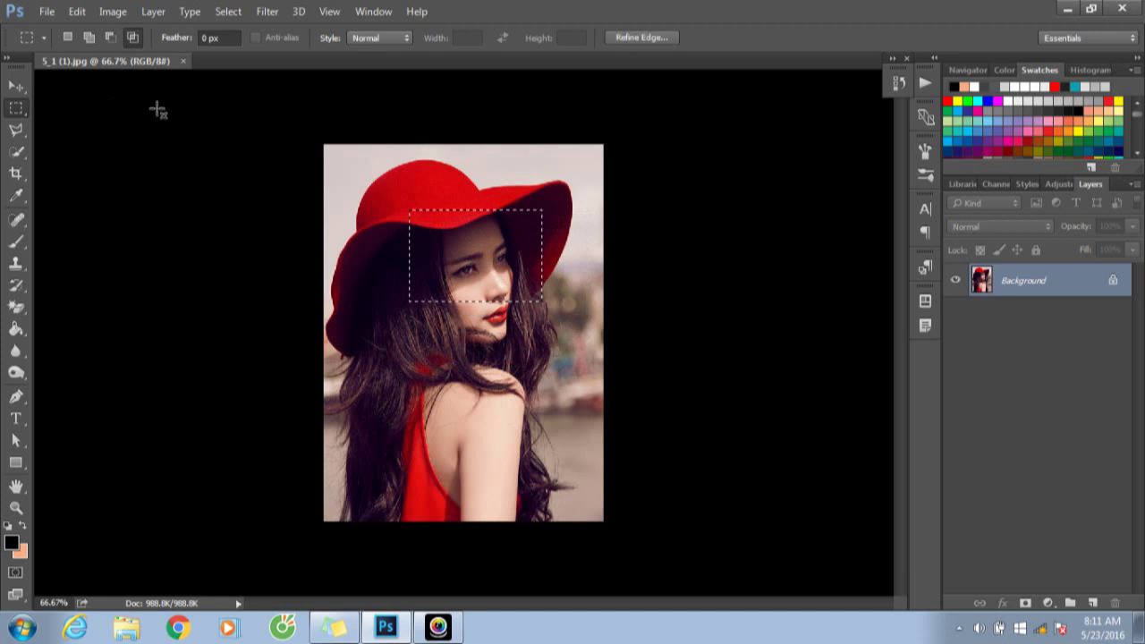
click(156, 109)
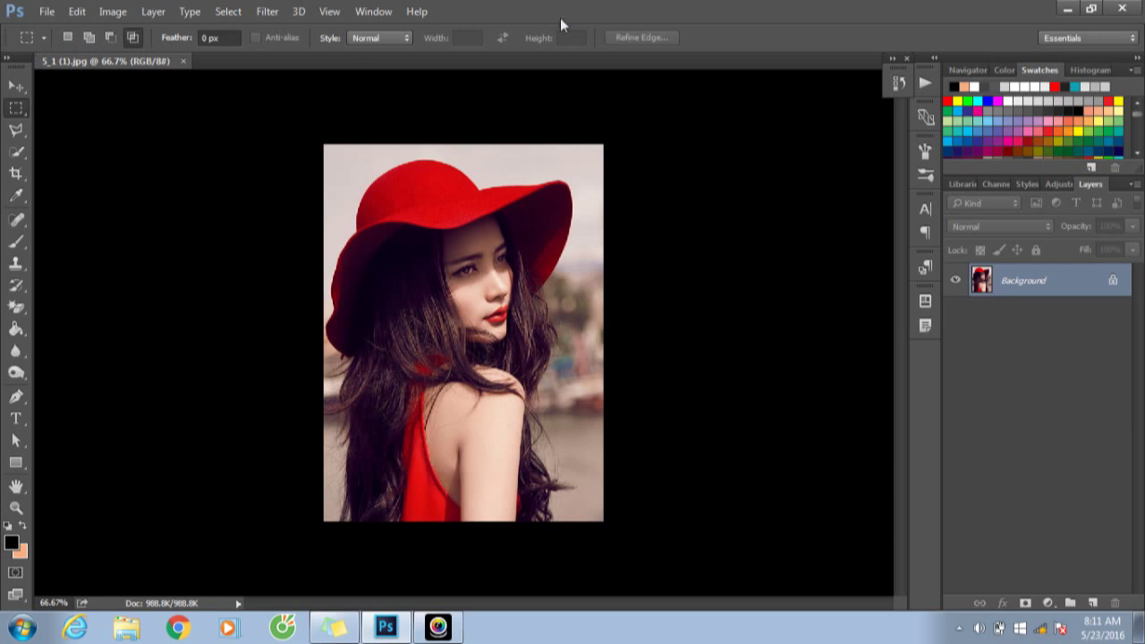
click(69, 39)
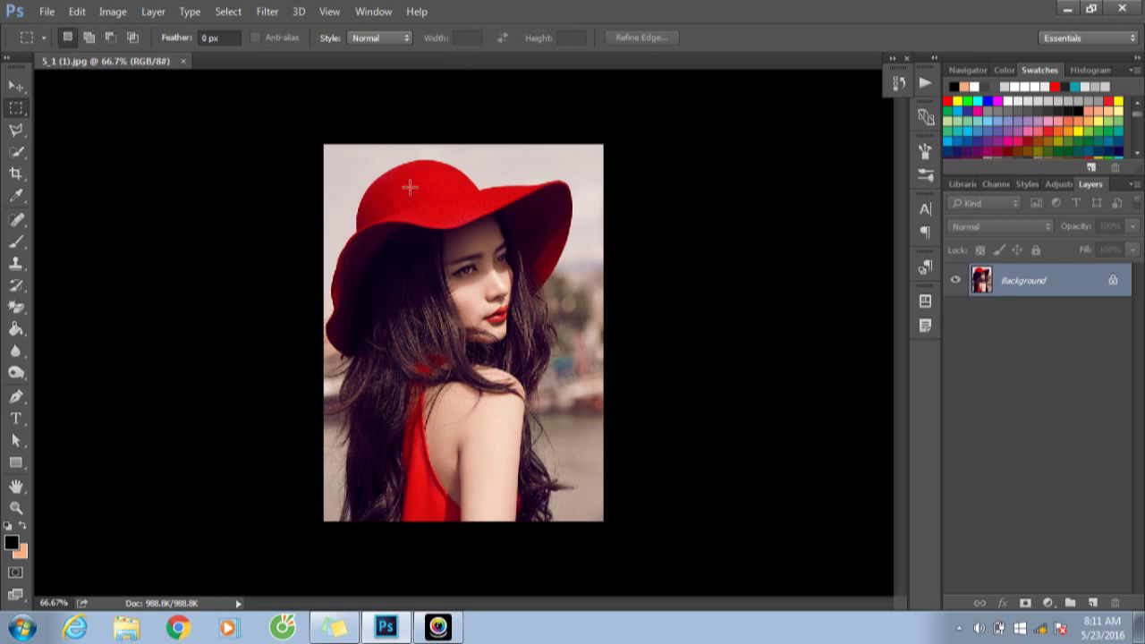
Select a shoulder rectangle, then add hat rectangles with Add to selection mode.
drag(383, 185, 527, 283)
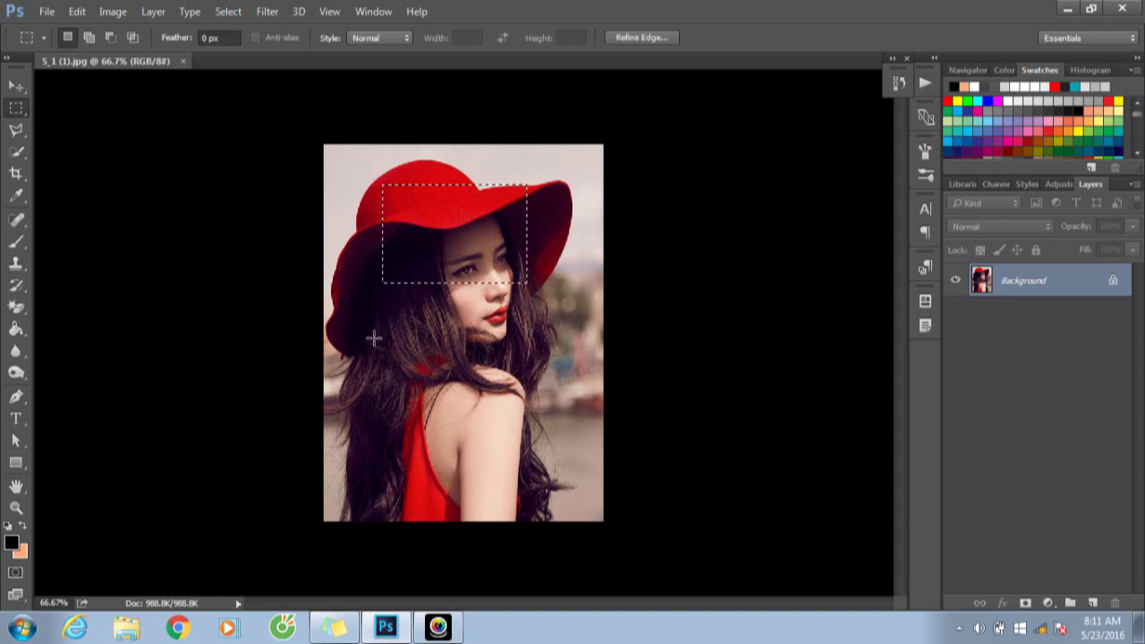
drag(373, 333, 526, 419)
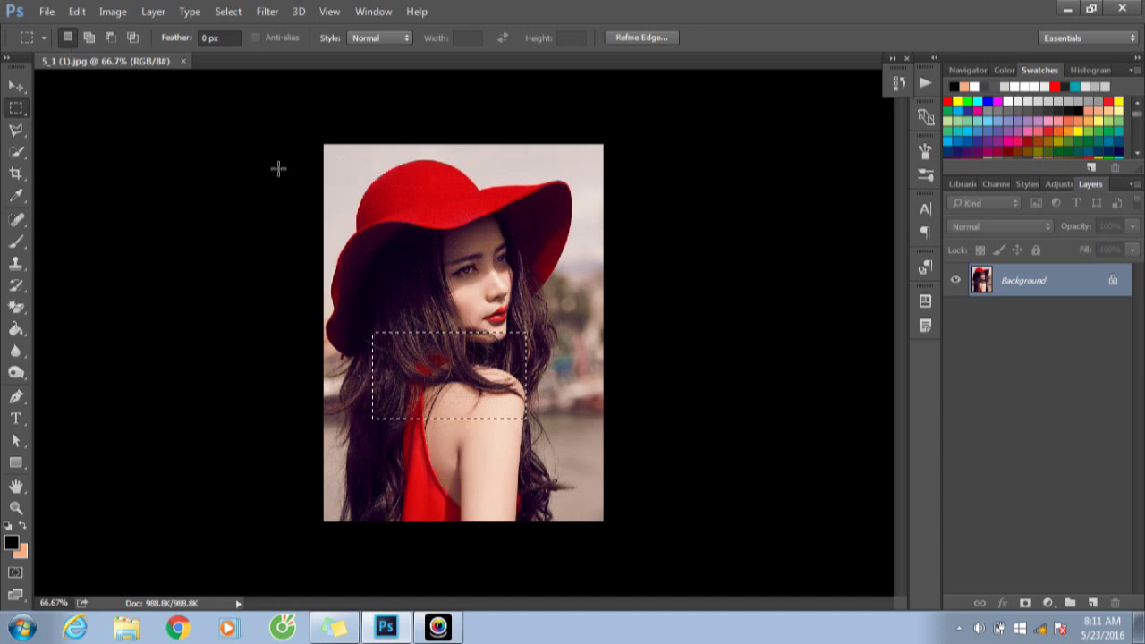
click(90, 41)
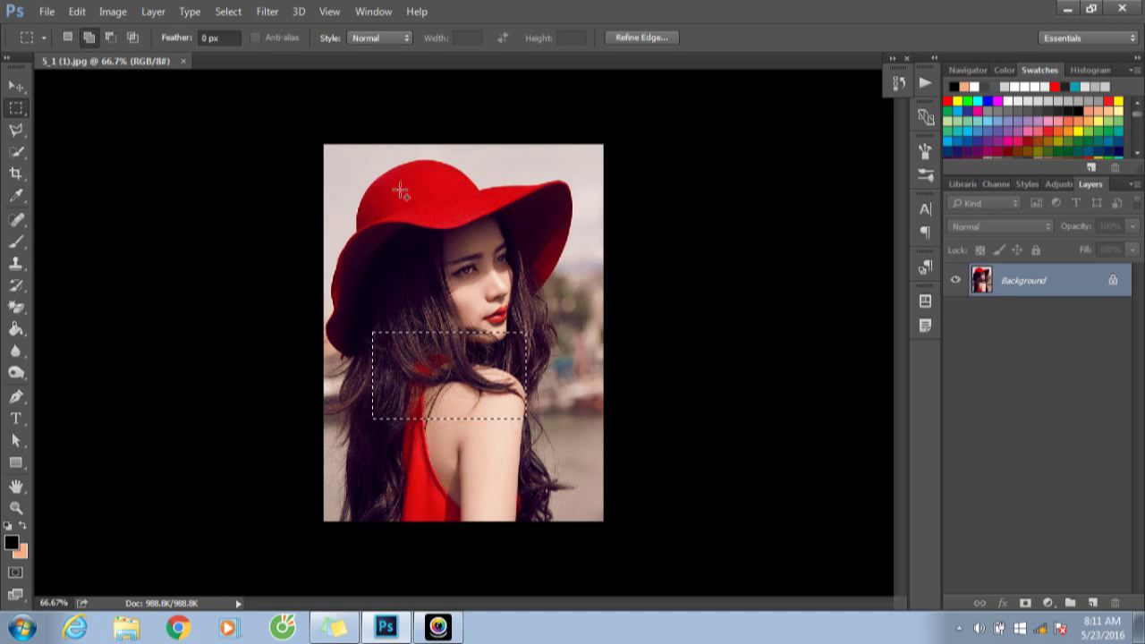
drag(376, 201, 533, 264)
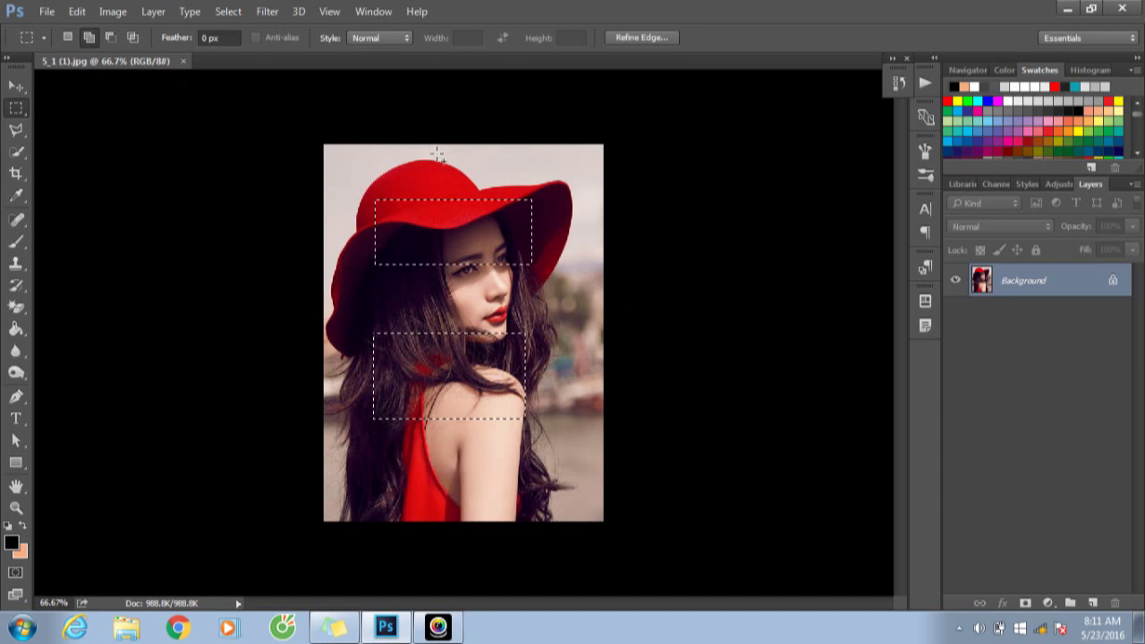
mouse_move(422, 155)
mouse_down()
mouse_move(525, 177)
mouse_move(564, 170)
mouse_up()
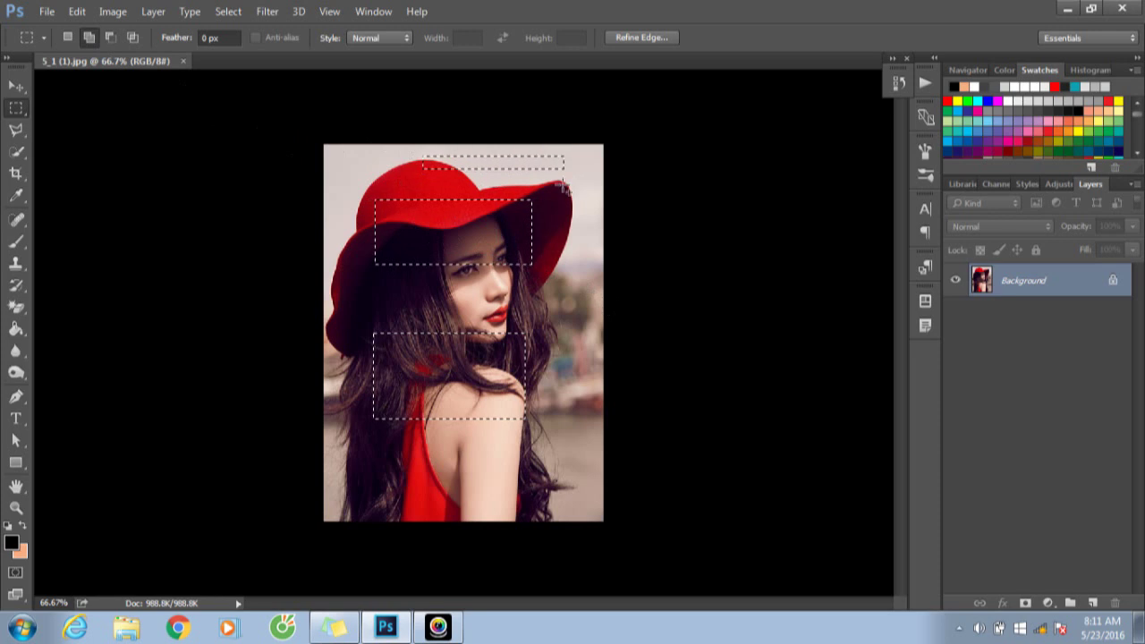
Subtract two notches from the shoulder selection, intersect it with another rectangle, then deselect.
click(119, 39)
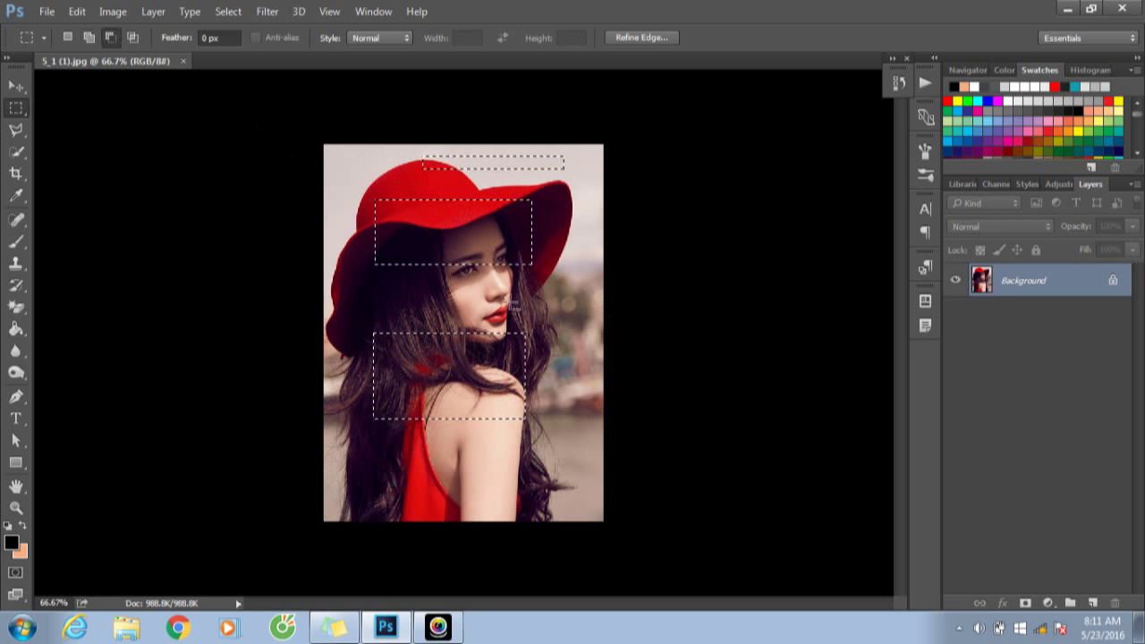
drag(548, 333, 473, 355)
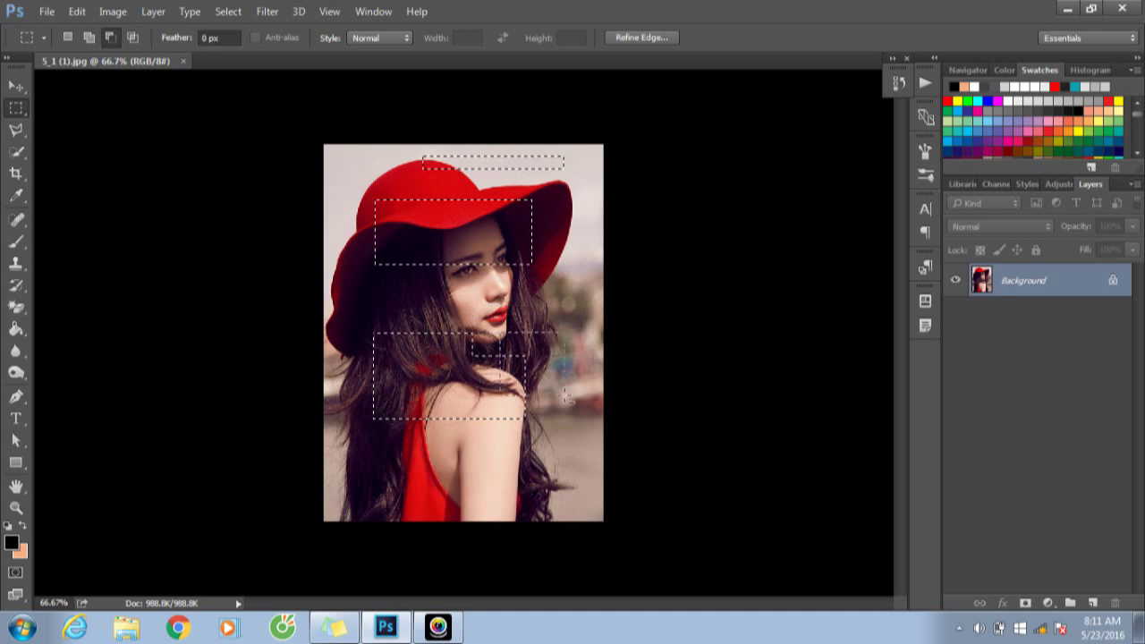
drag(499, 355, 572, 404)
click(134, 38)
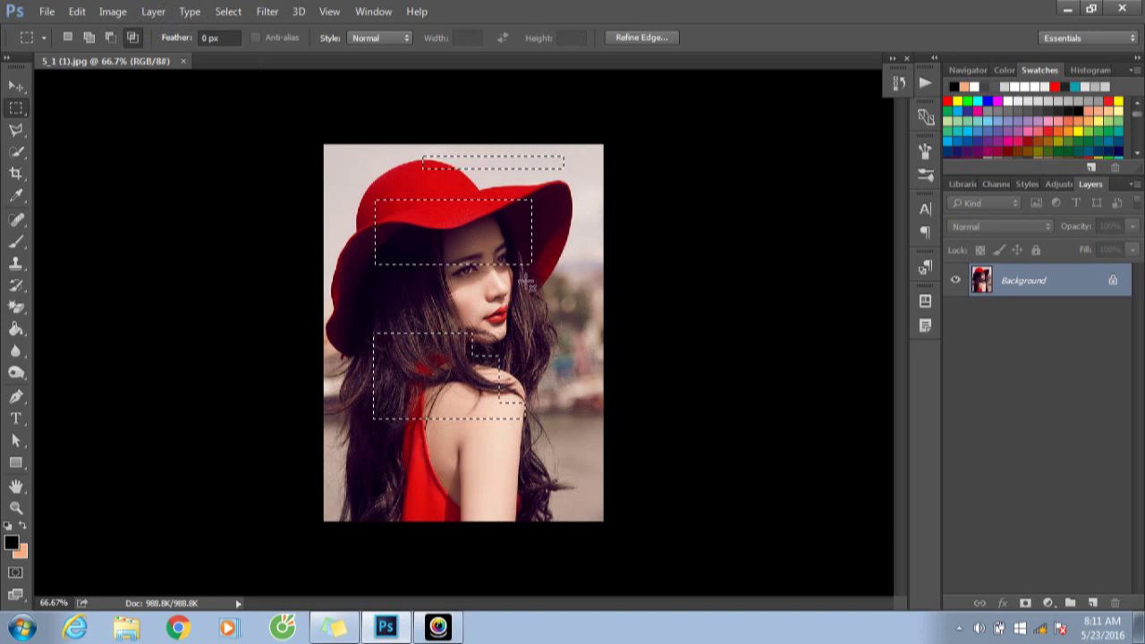
drag(478, 315, 560, 447)
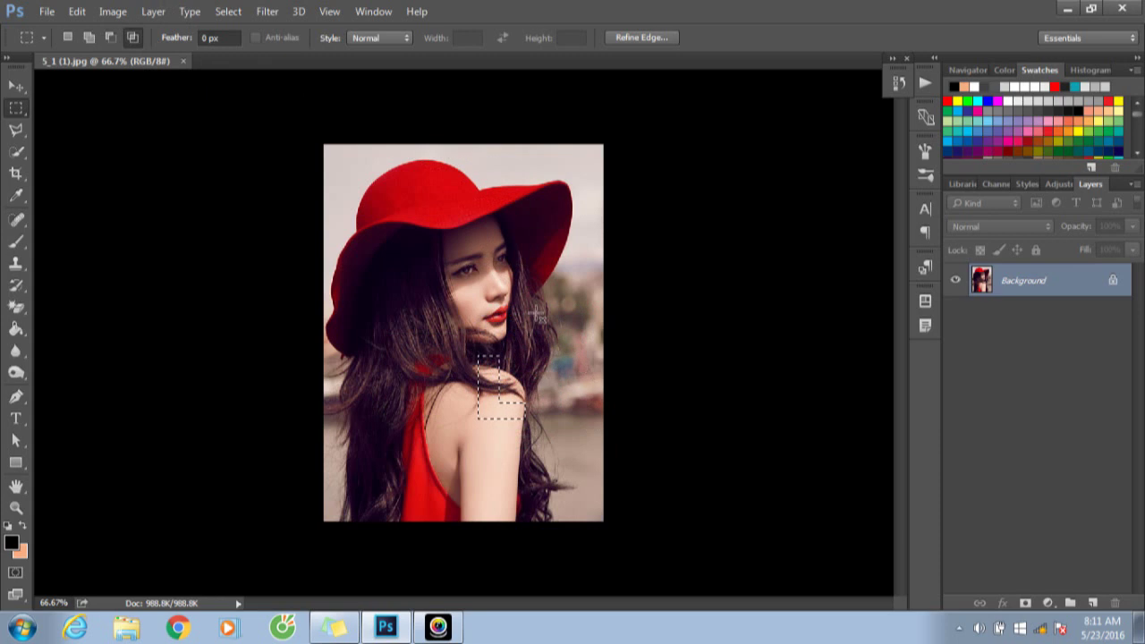
click(401, 214)
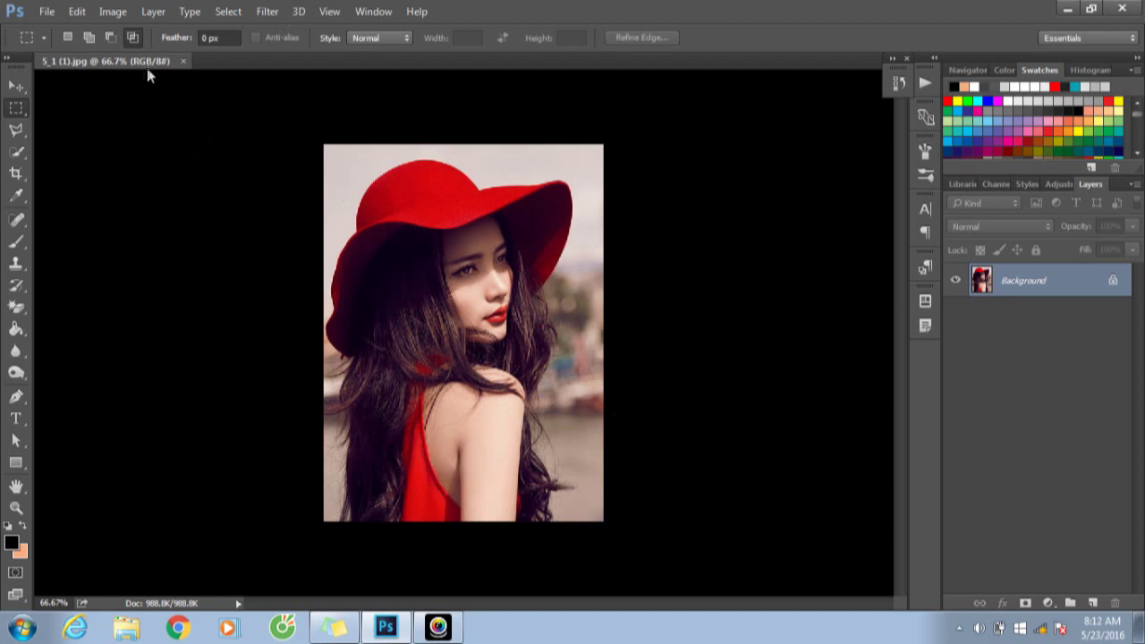
Select a rectangle over the face and hat, then remove it with Select > Deselect.
drag(396, 200, 498, 285)
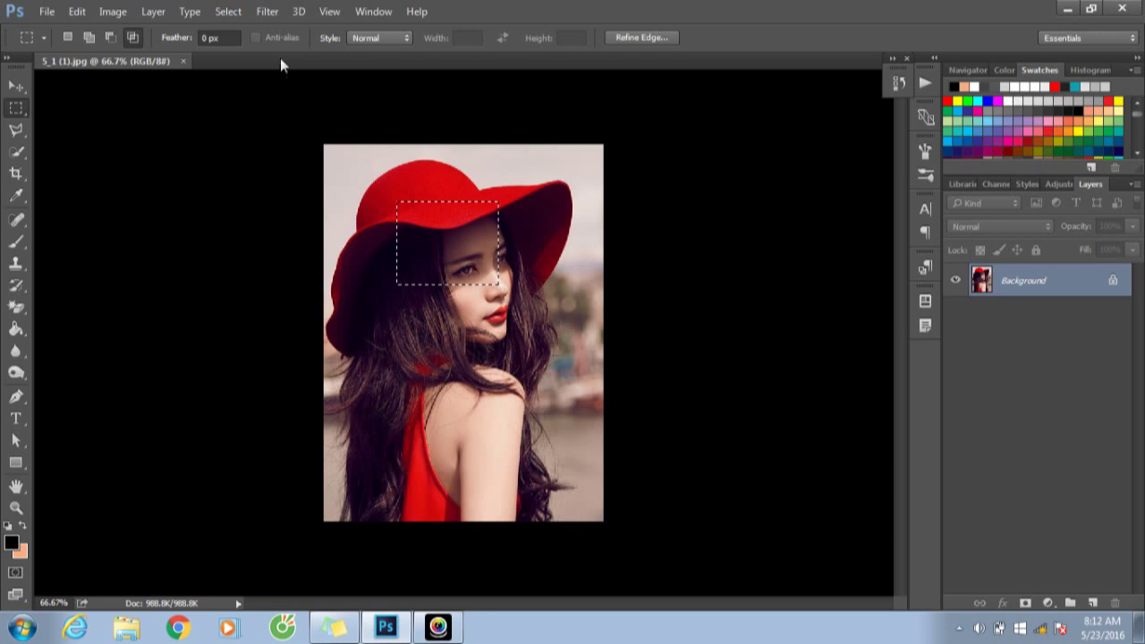
click(229, 12)
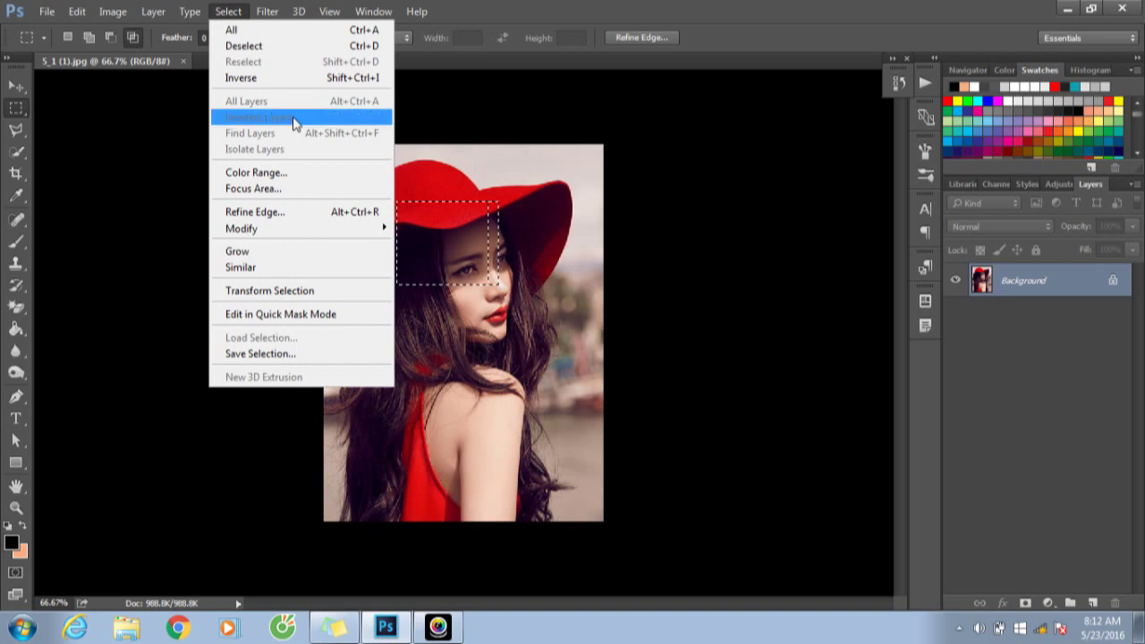
click(327, 46)
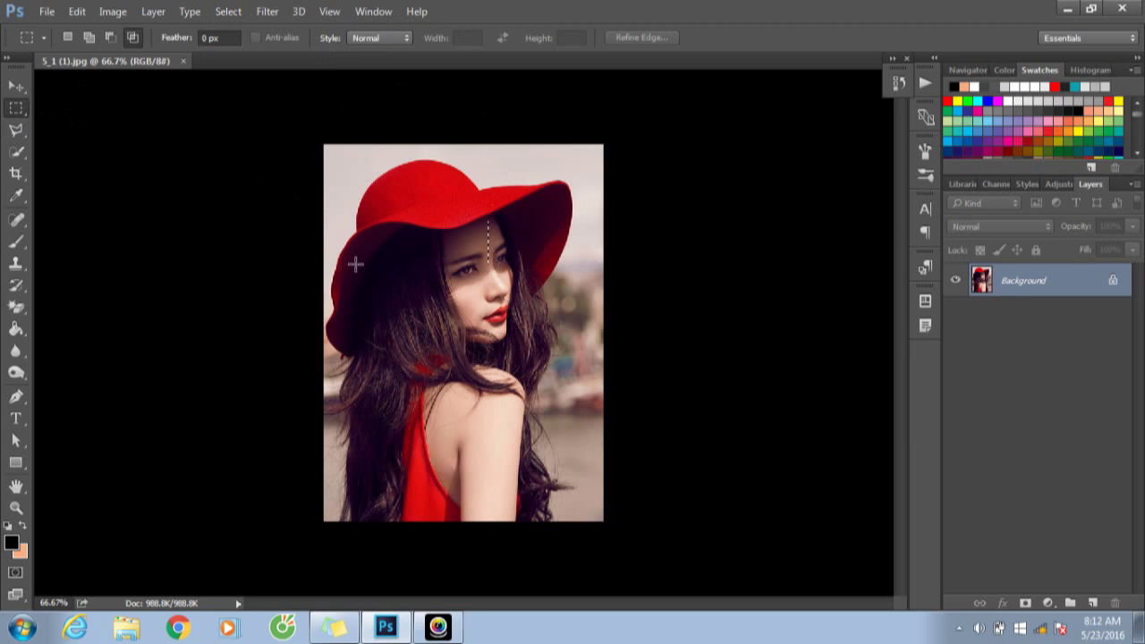
Drag and resize rectangles over the hair, leaving a thin vertical sliver on the forehead.
drag(355, 264, 462, 369)
mouse_move(481, 368)
mouse_down()
mouse_move(483, 349)
mouse_move(528, 391)
mouse_up()
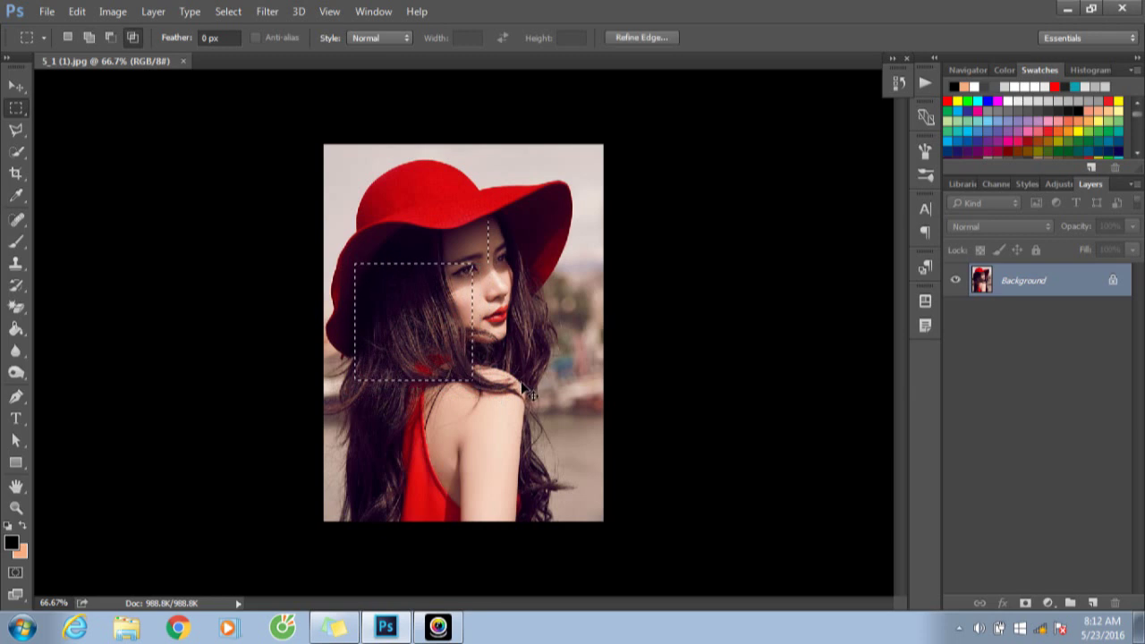
drag(528, 392, 523, 393)
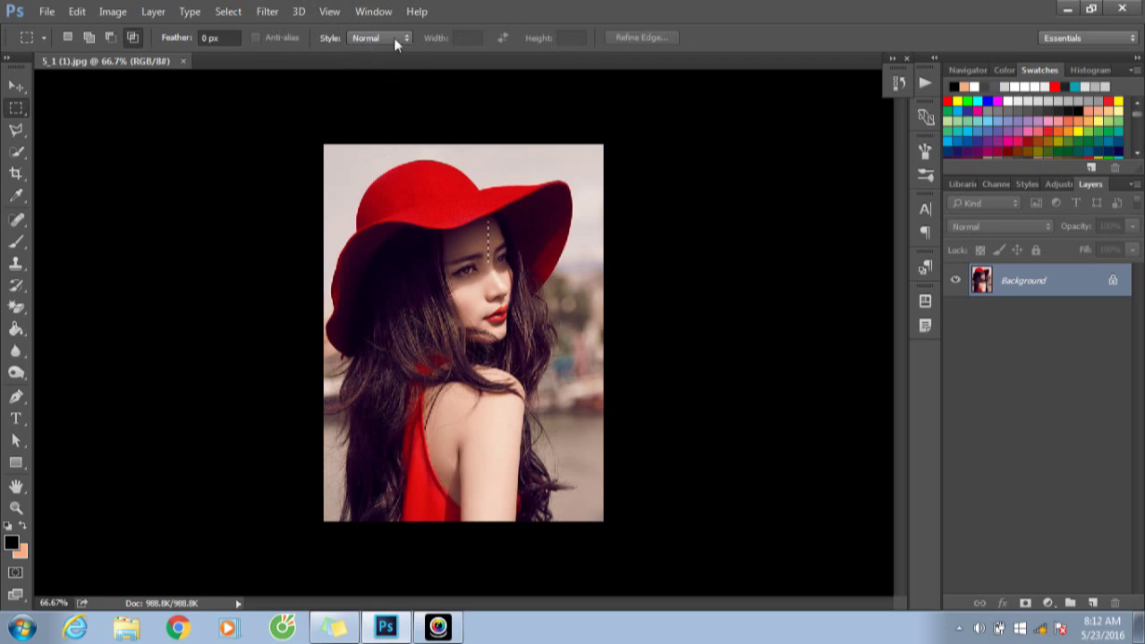
Set the marquee style to Fixed Ratio and test a 2:1 selection over the face.
click(367, 37)
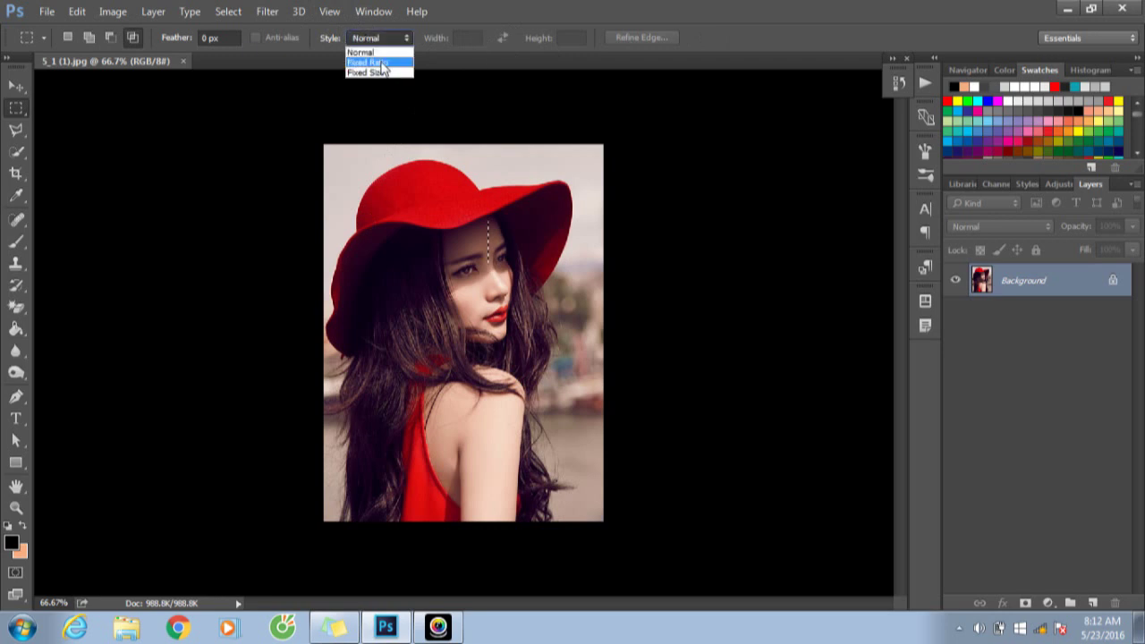
click(388, 63)
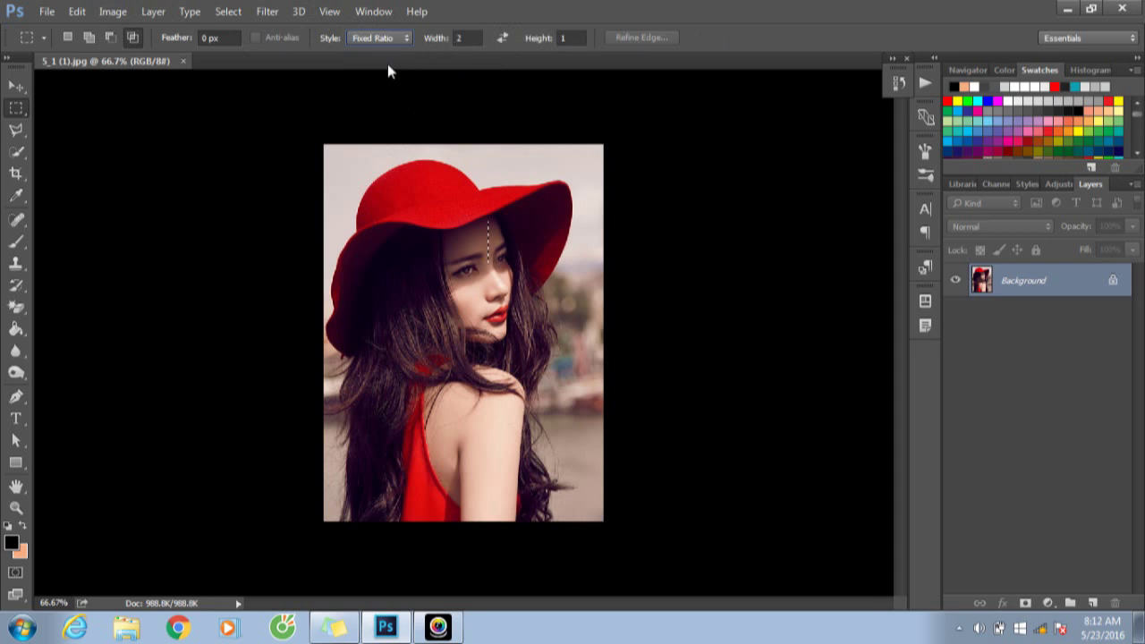
double_click(471, 39)
double_click(562, 39)
drag(352, 209, 570, 355)
mouse_move(570, 356)
mouse_down()
mouse_move(482, 280)
mouse_move(432, 265)
mouse_up()
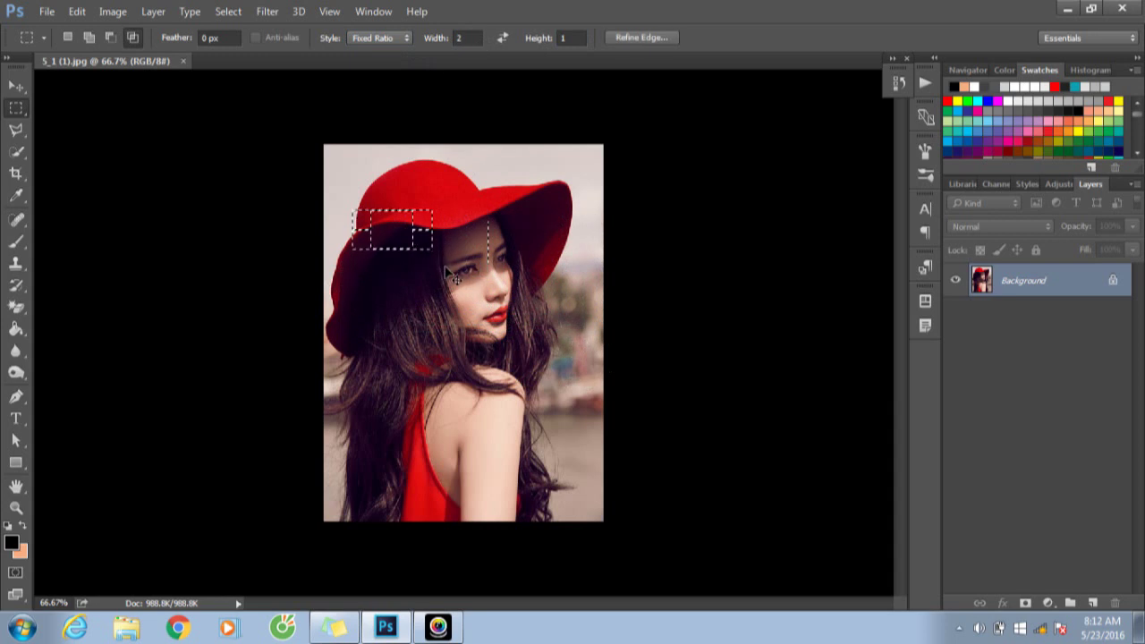
click(452, 268)
Change the ratio width to 1 and test a square selection on the hat.
click(469, 33)
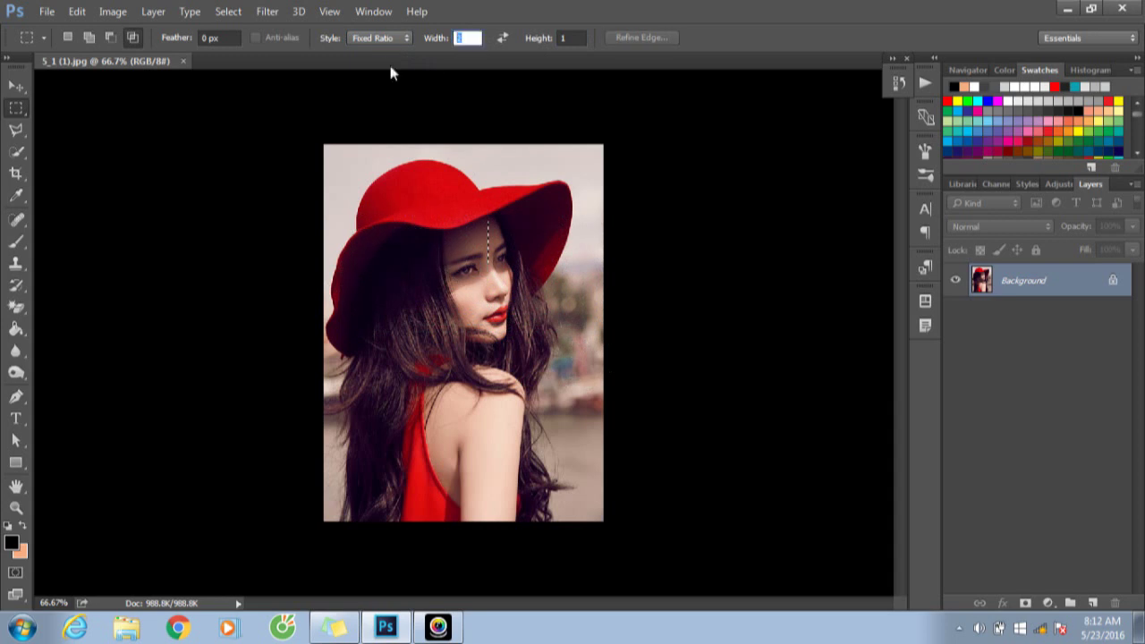
text(1)
drag(353, 238, 528, 409)
click(532, 331)
Switch to Fixed Size 150 × 100 px and place test selections on the hat and face.
click(380, 38)
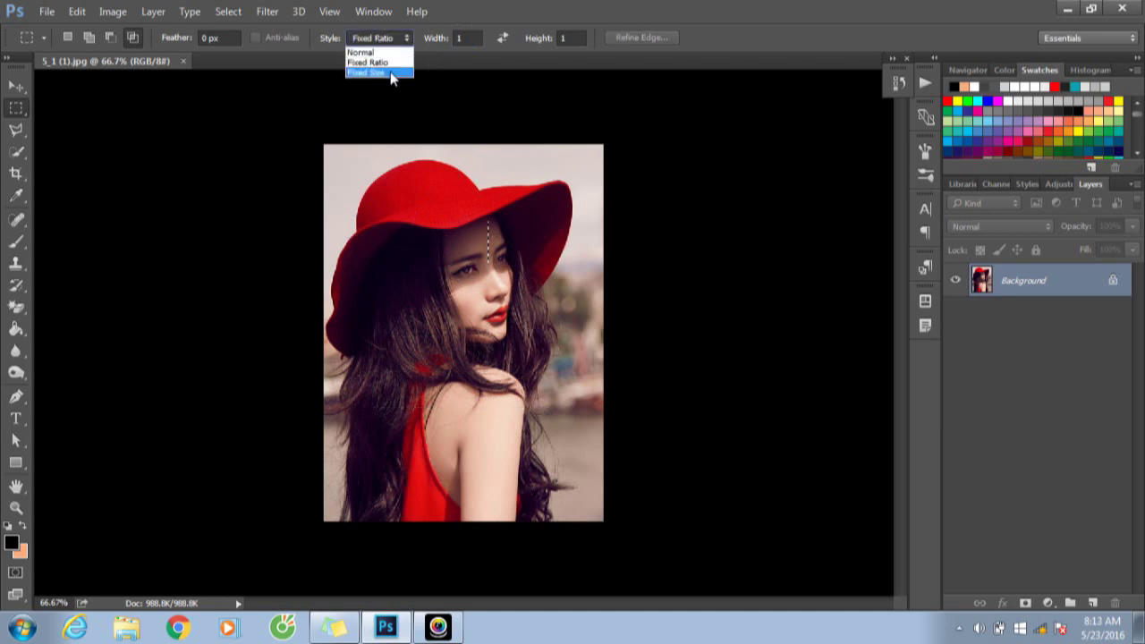
click(391, 73)
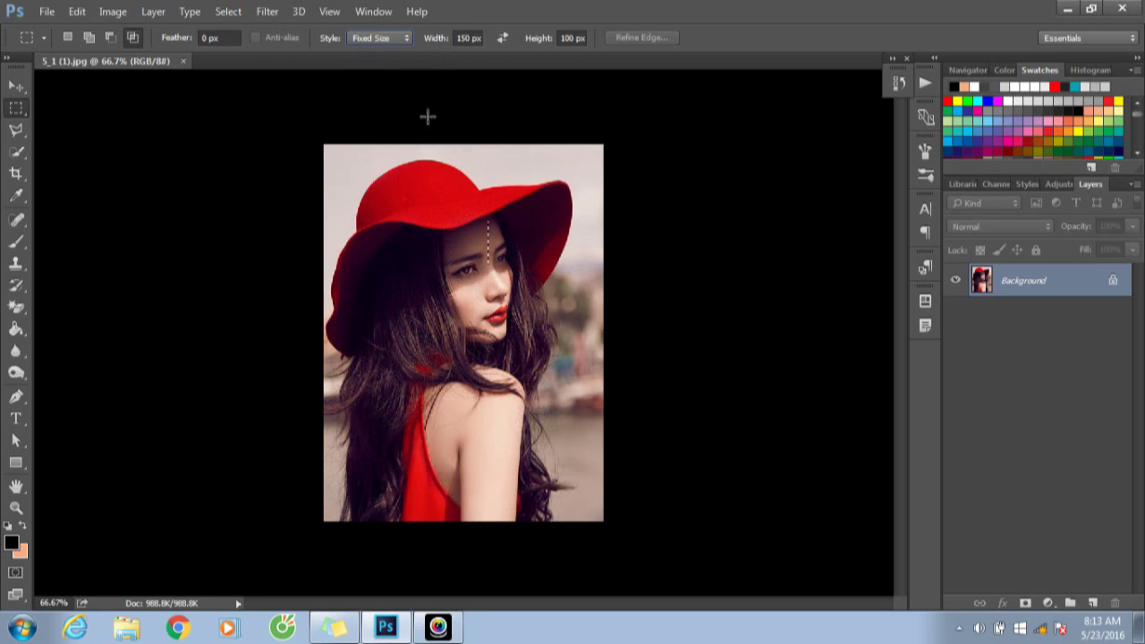
click(366, 197)
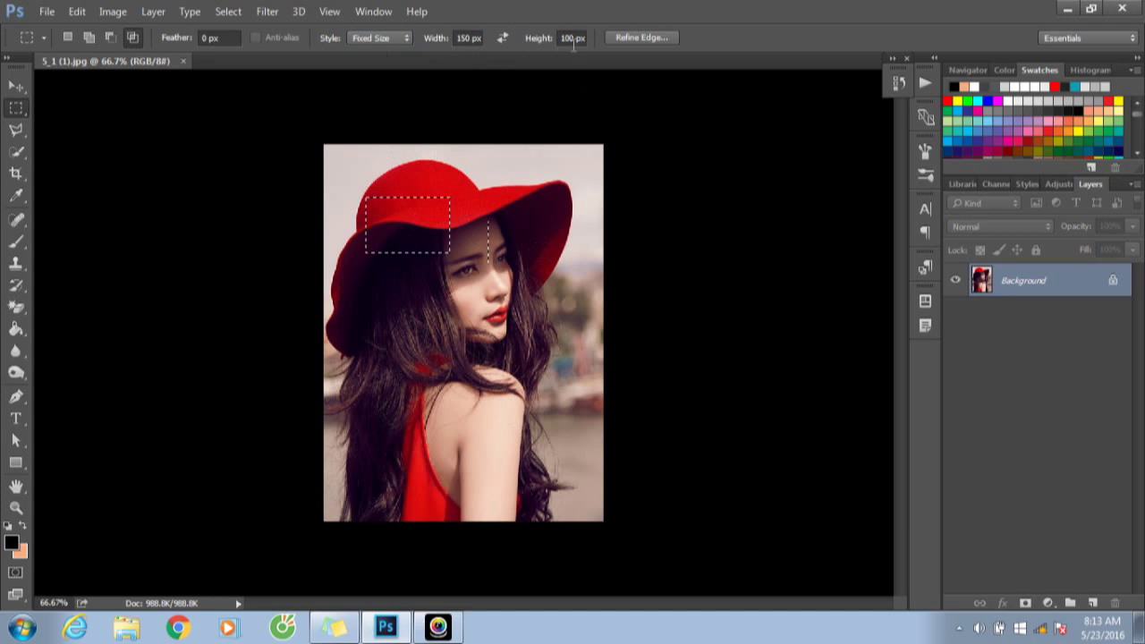
drag(405, 319, 406, 288)
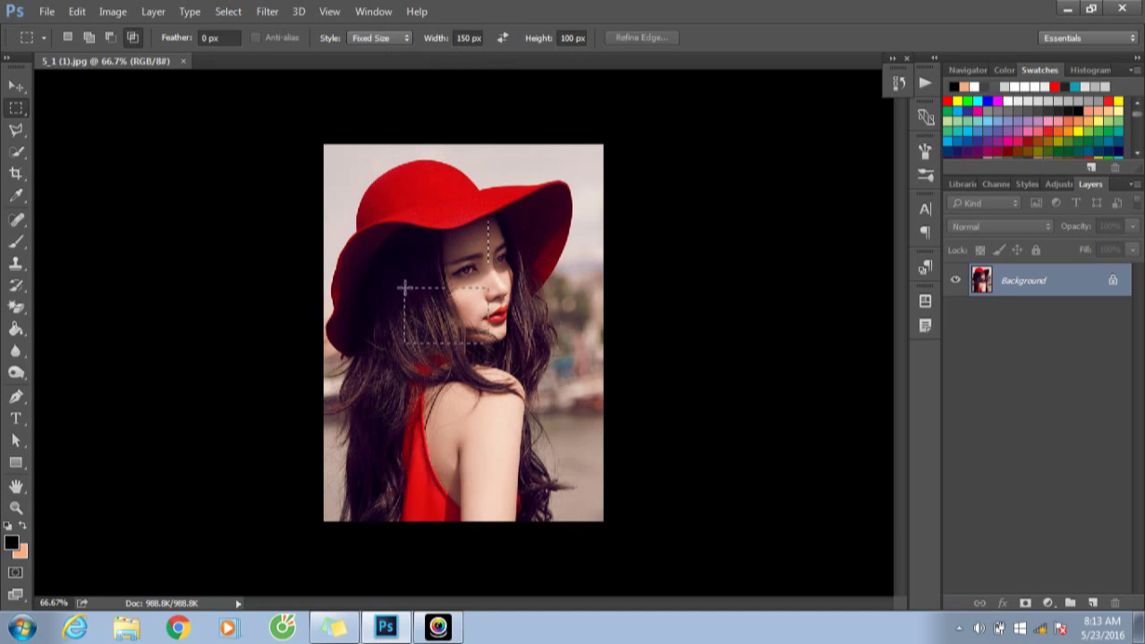
click(387, 170)
click(397, 186)
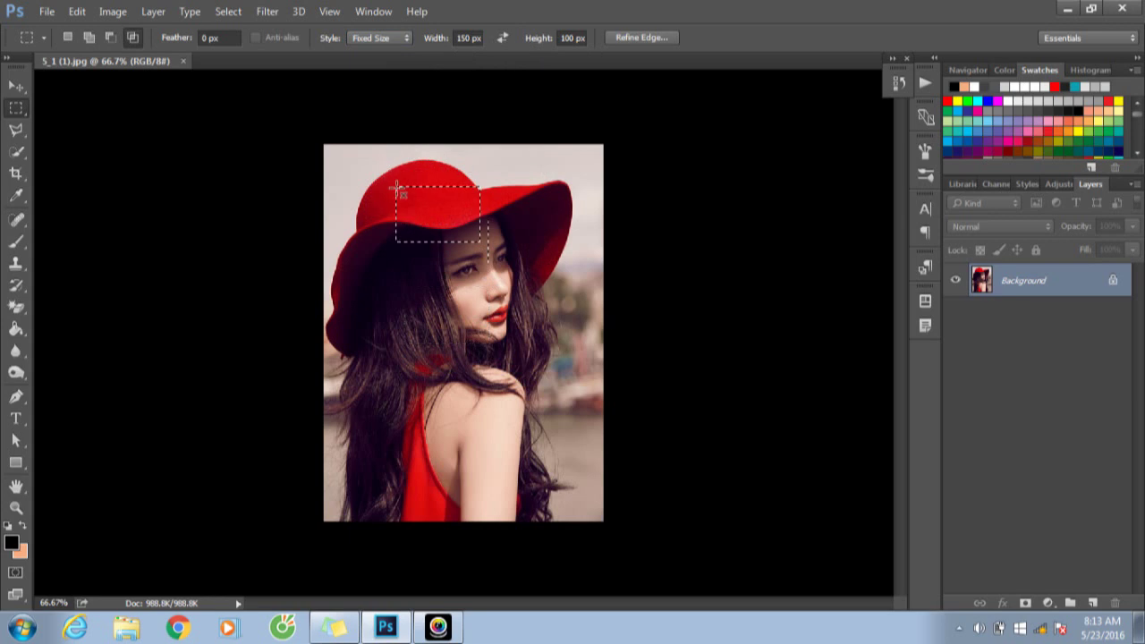
click(349, 286)
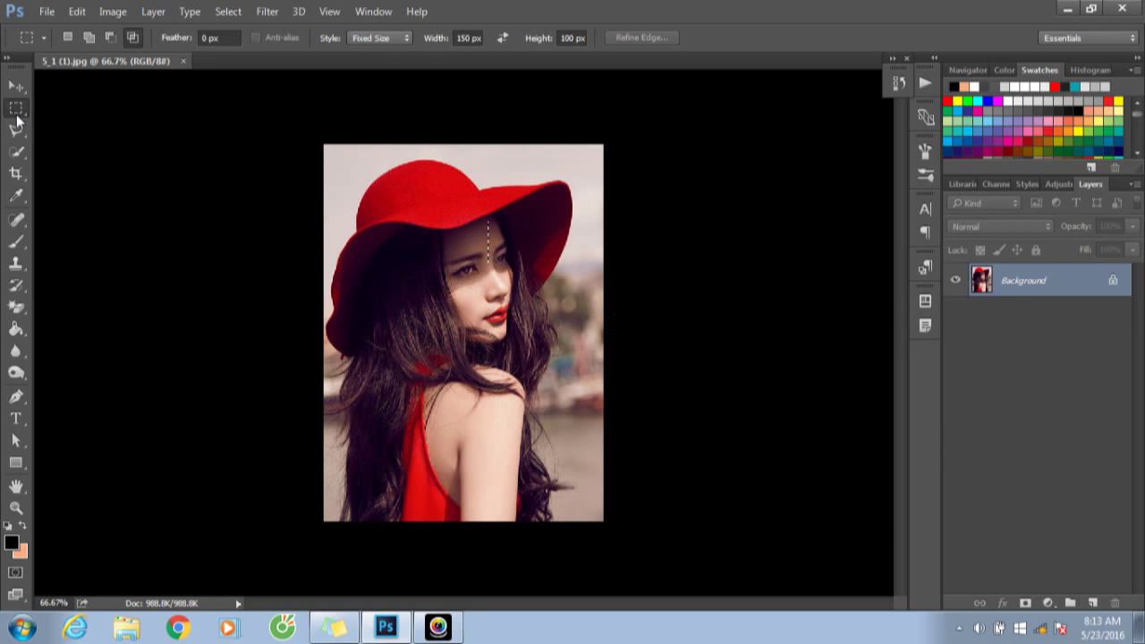
right_click(17, 112)
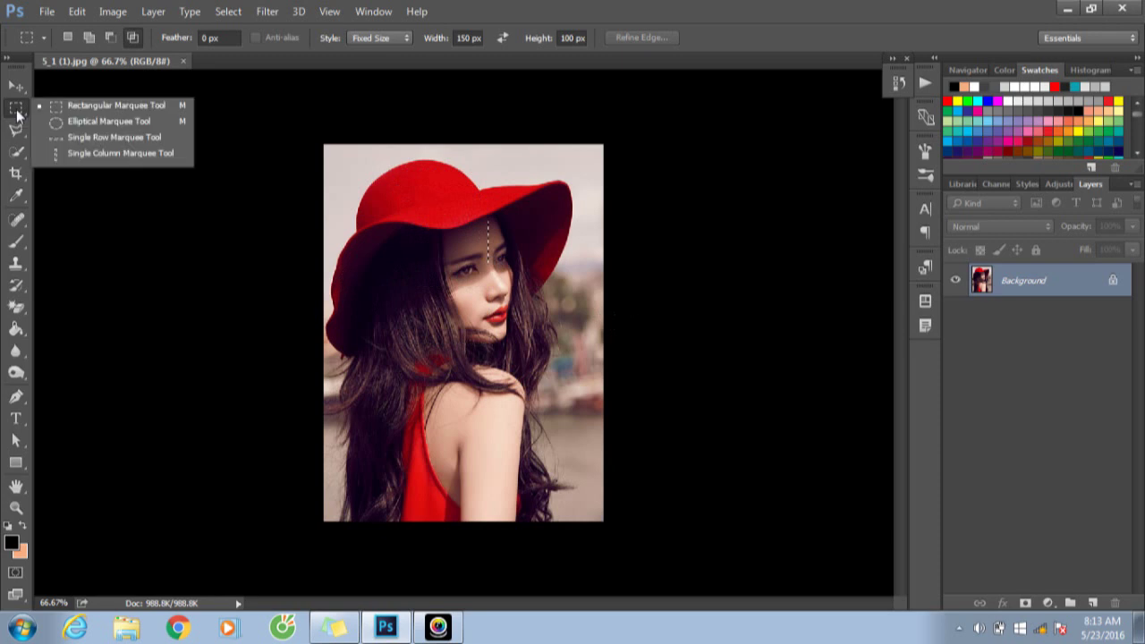
click(118, 124)
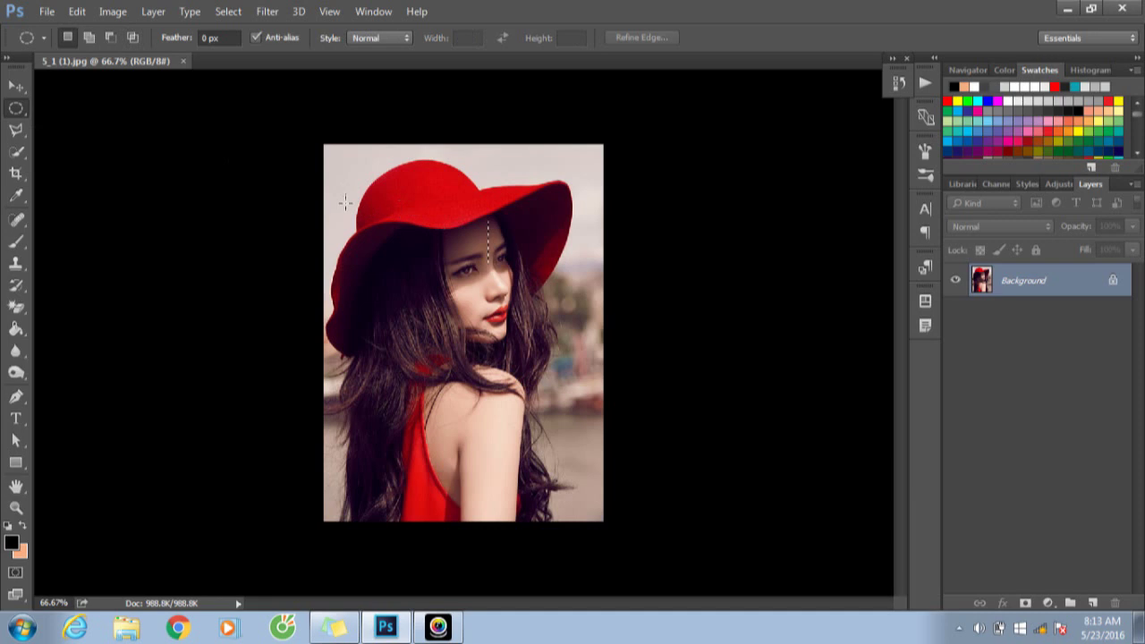
mouse_move(344, 205)
mouse_down()
mouse_move(585, 314)
mouse_move(573, 349)
mouse_up()
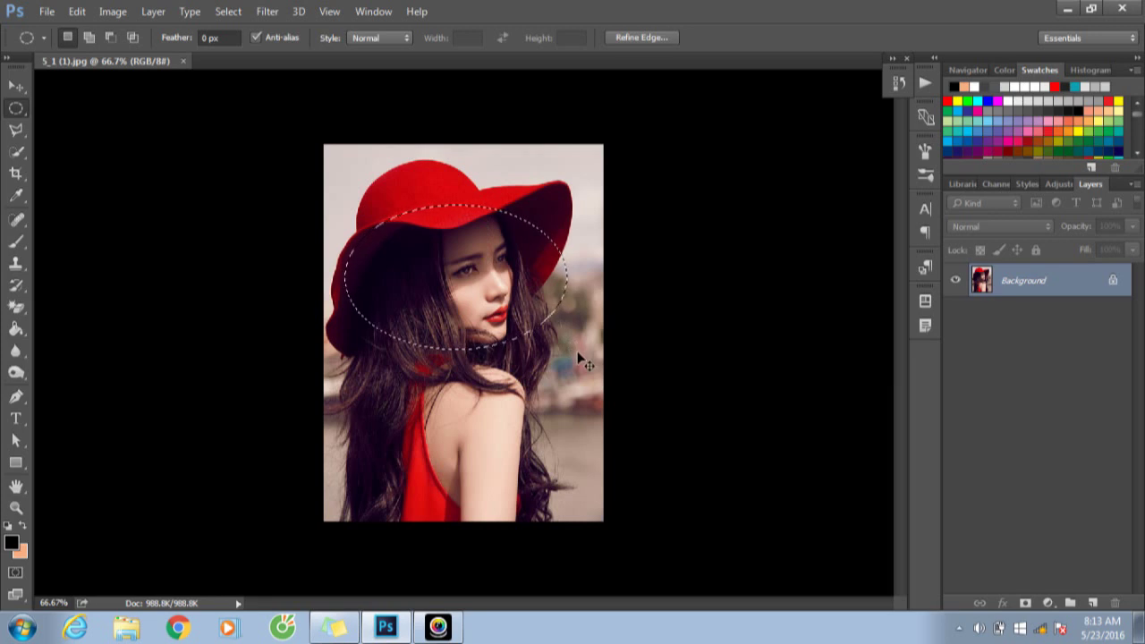
click(582, 357)
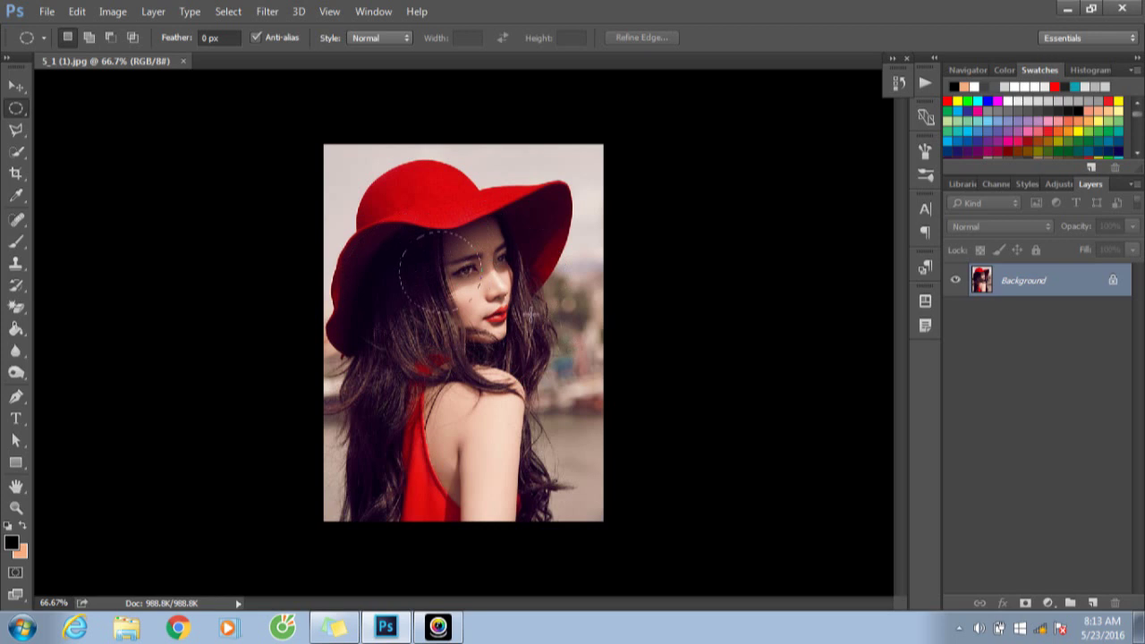
drag(400, 230, 543, 360)
key(shift)
click(672, 363)
drag(510, 338, 522, 360)
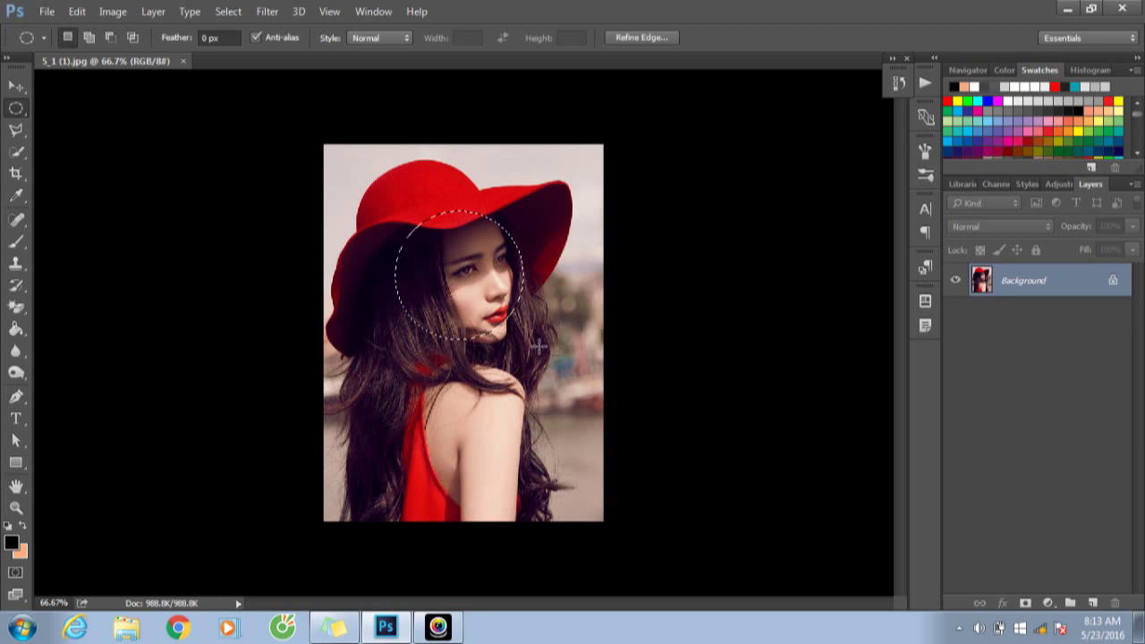
click(377, 37)
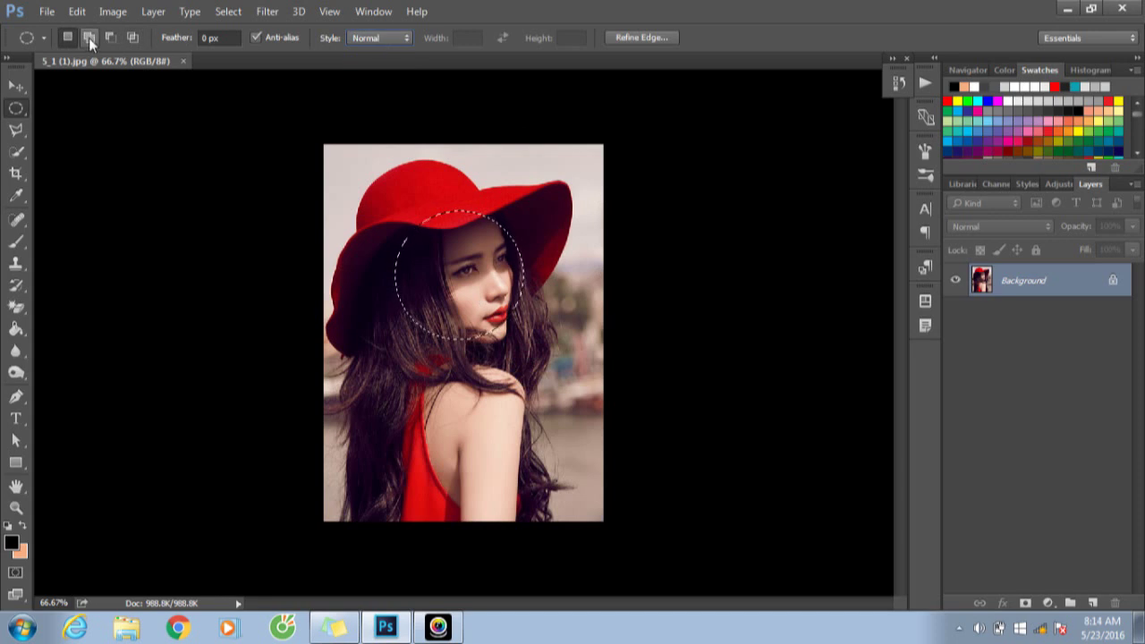
right_click(16, 109)
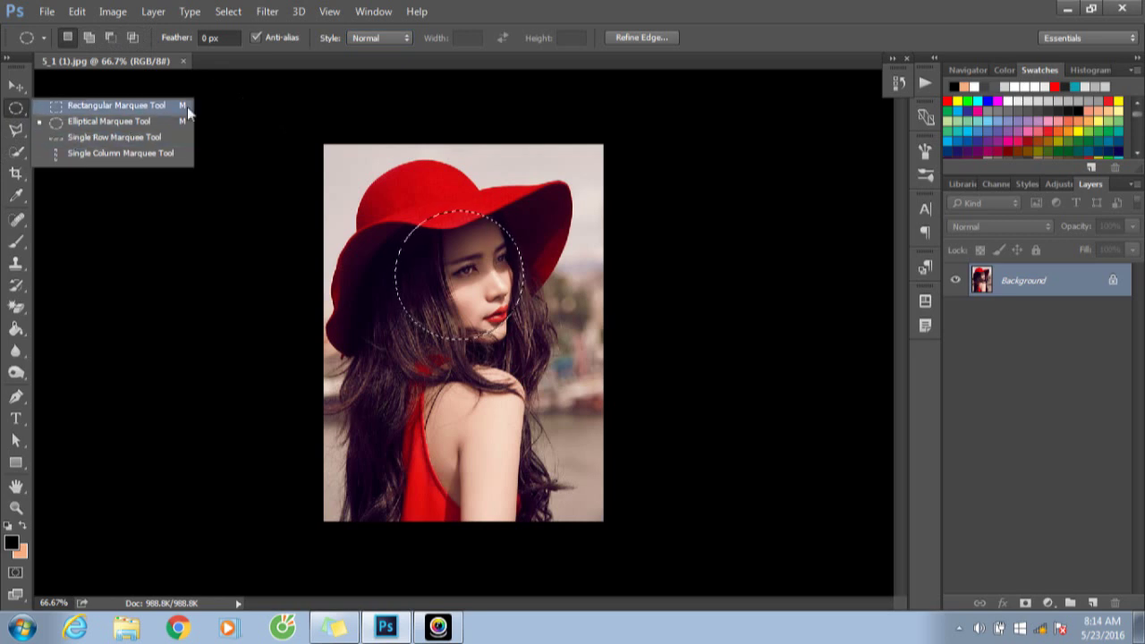
click(513, 233)
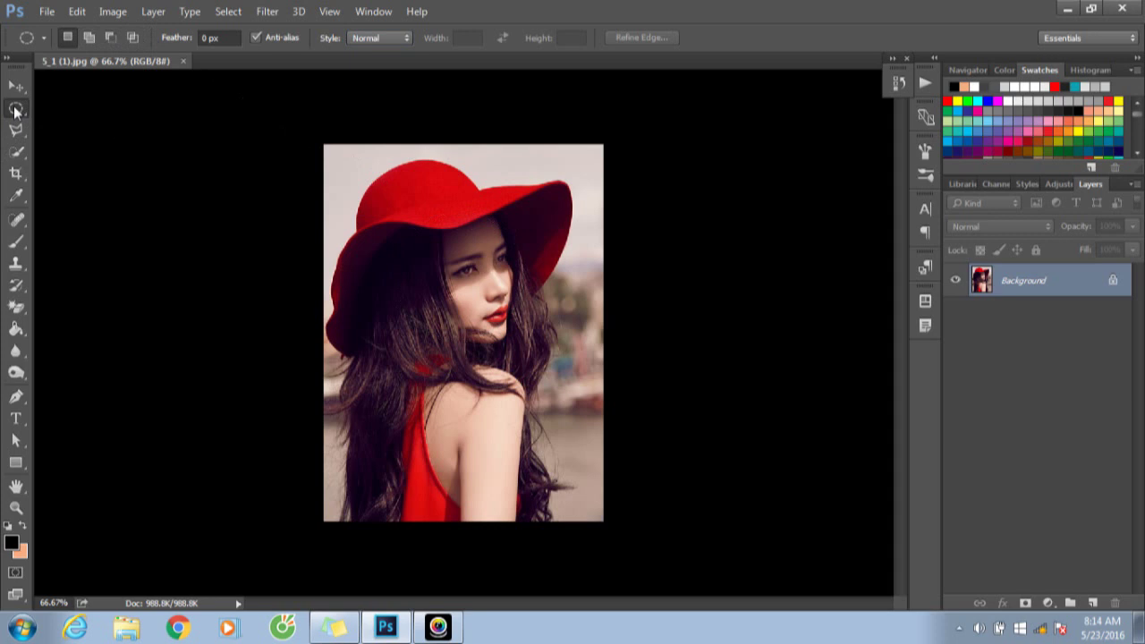
Use the Single Row Marquee to select rows at the image top, hat, brim and eyes.
right_click(15, 110)
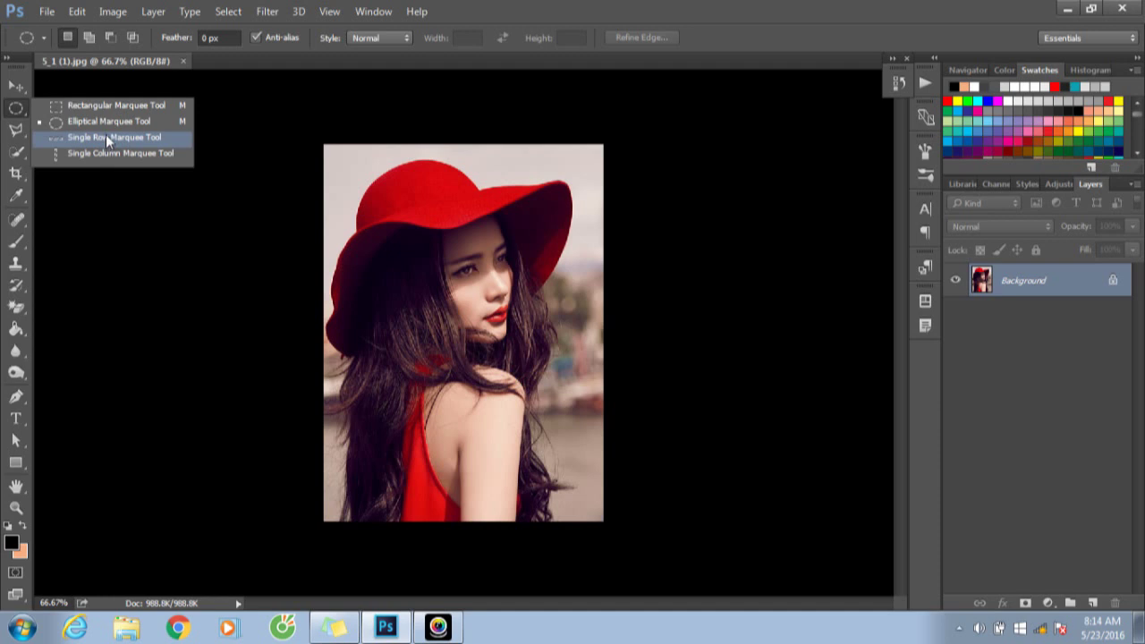
click(106, 137)
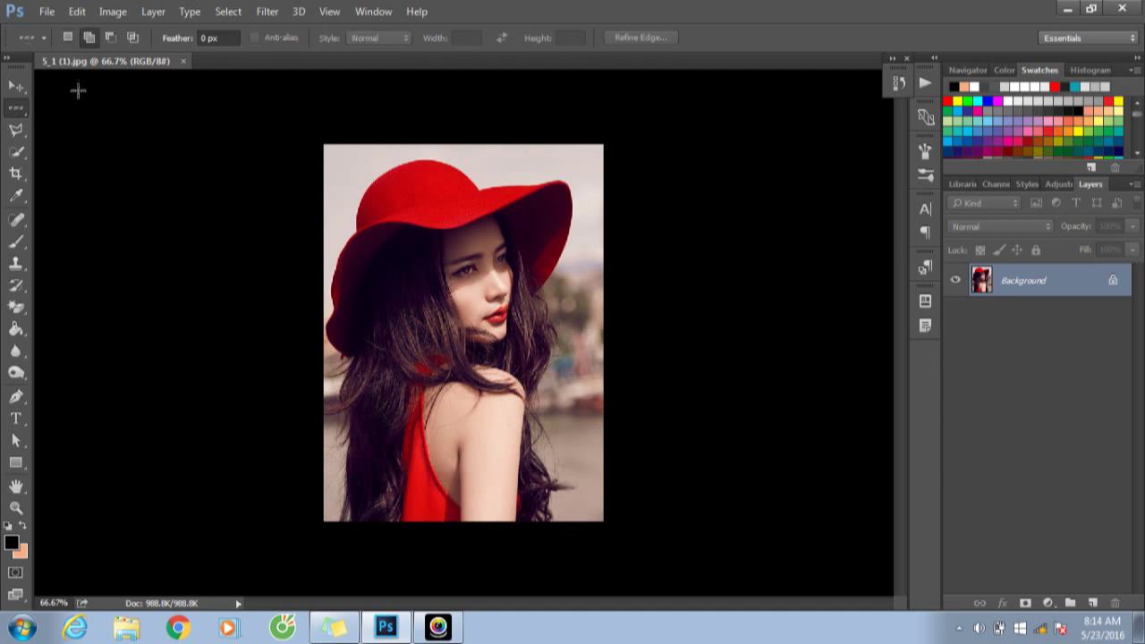
click(367, 143)
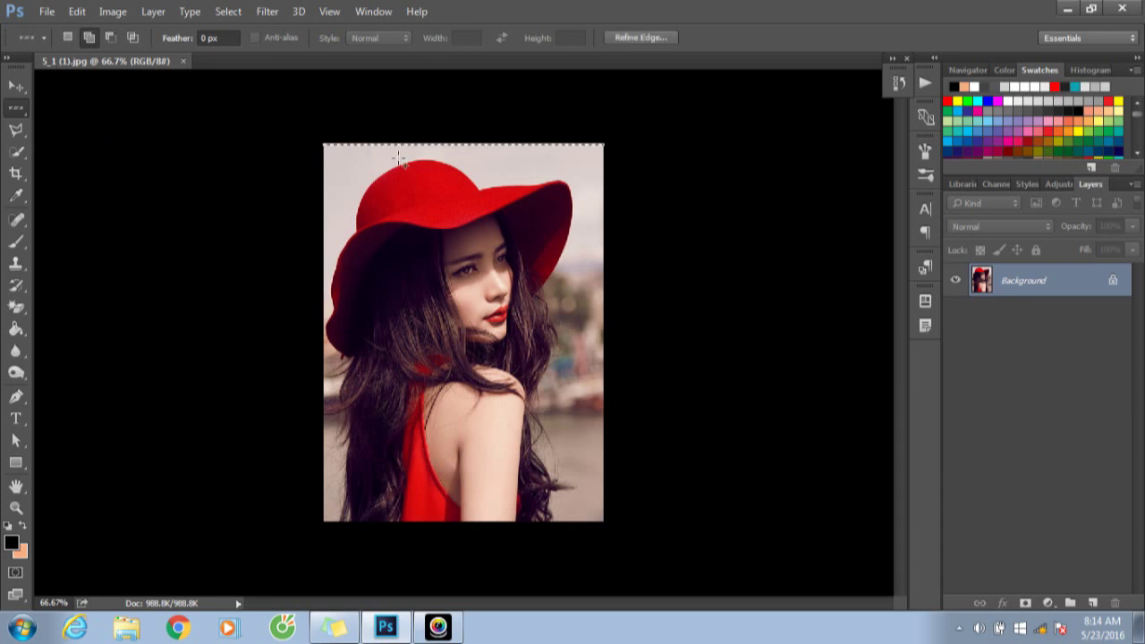
click(357, 203)
click(373, 245)
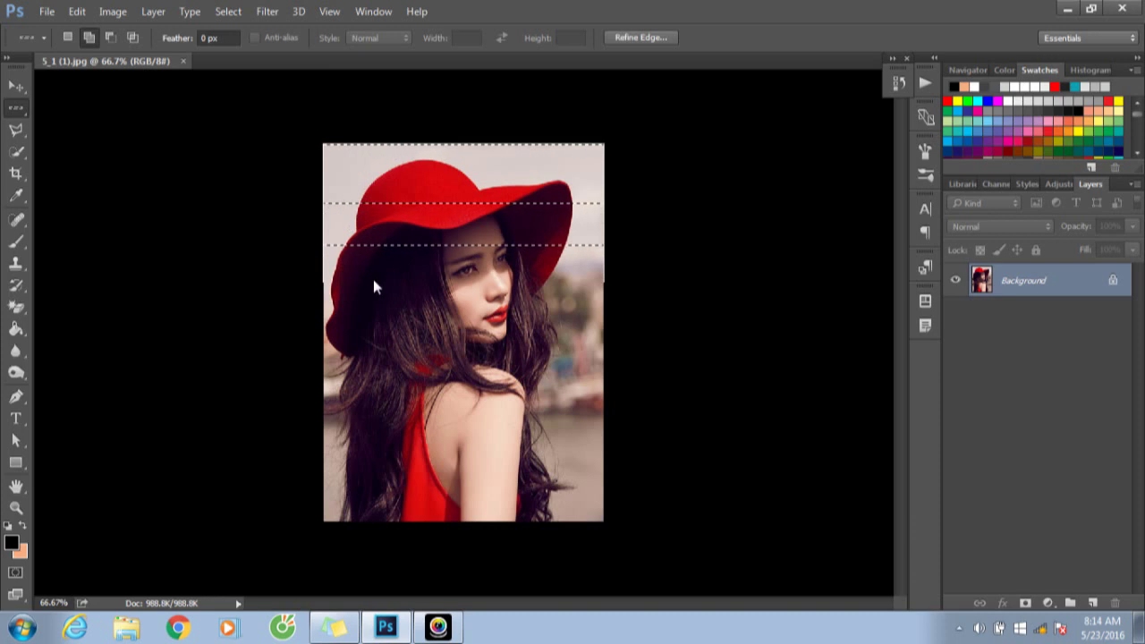
click(378, 278)
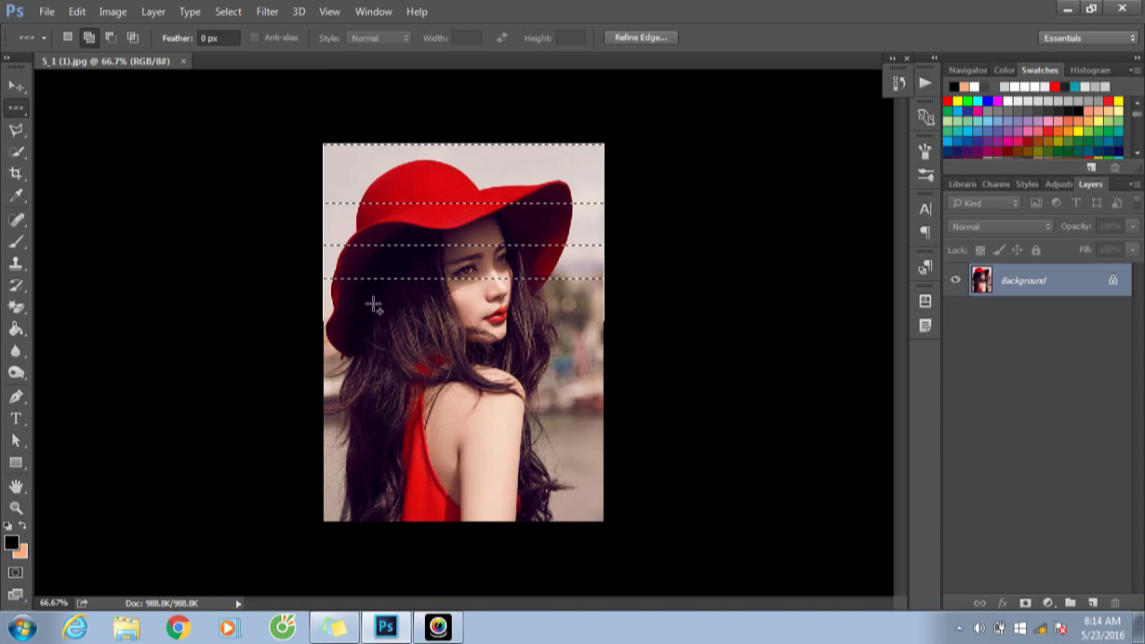
Add more single-pixel rows across the mouth, chin, shoulder, dress and image bottom.
click(360, 320)
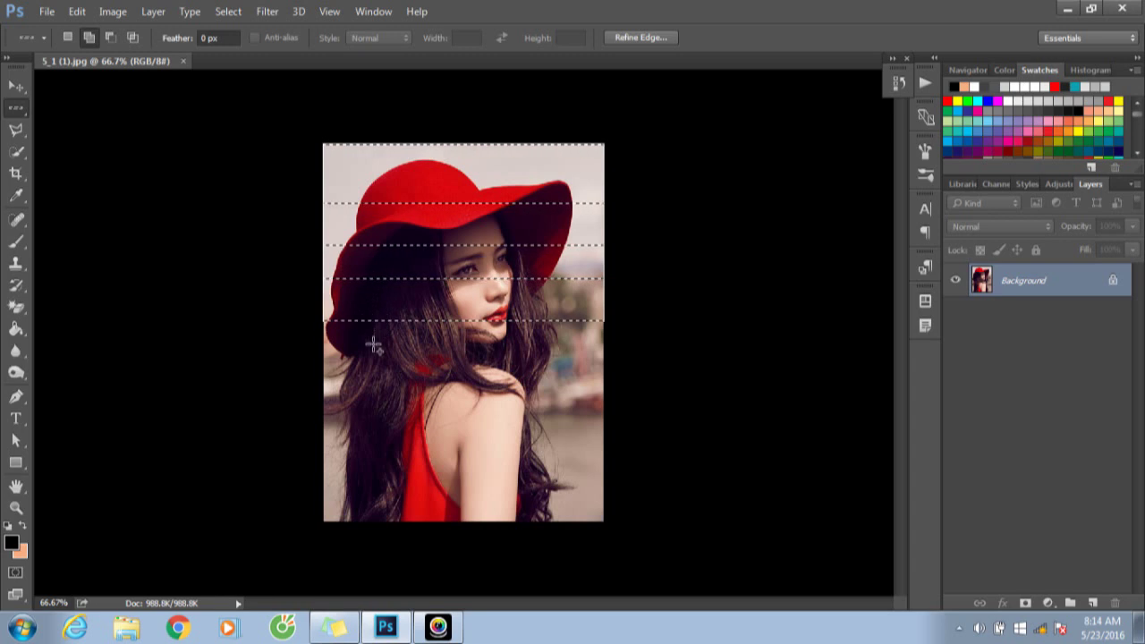
click(366, 353)
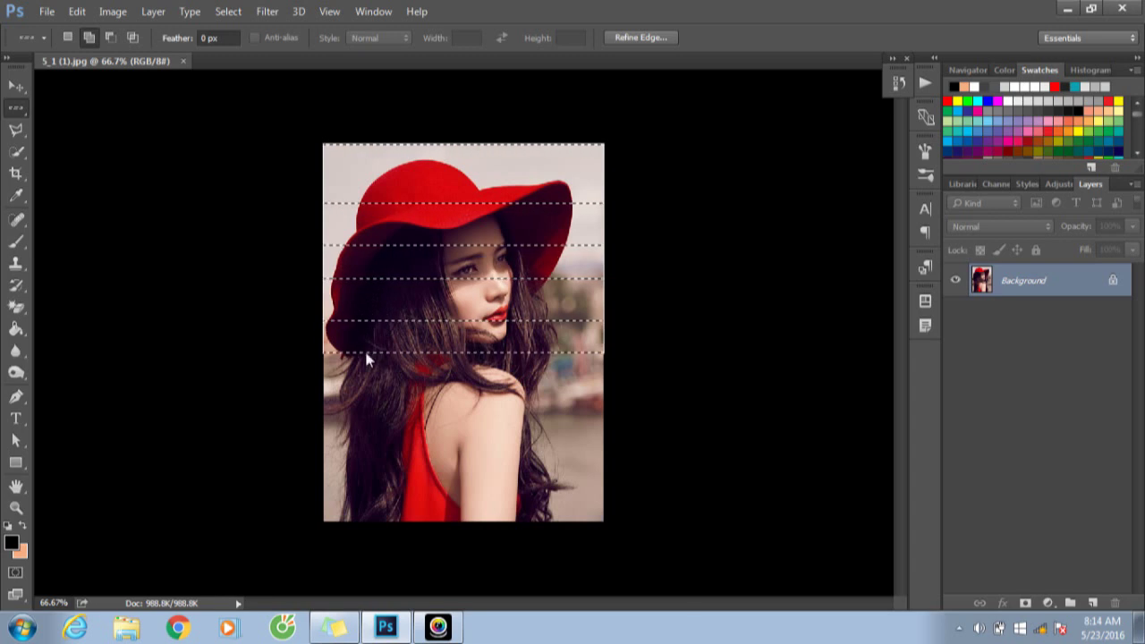
click(367, 411)
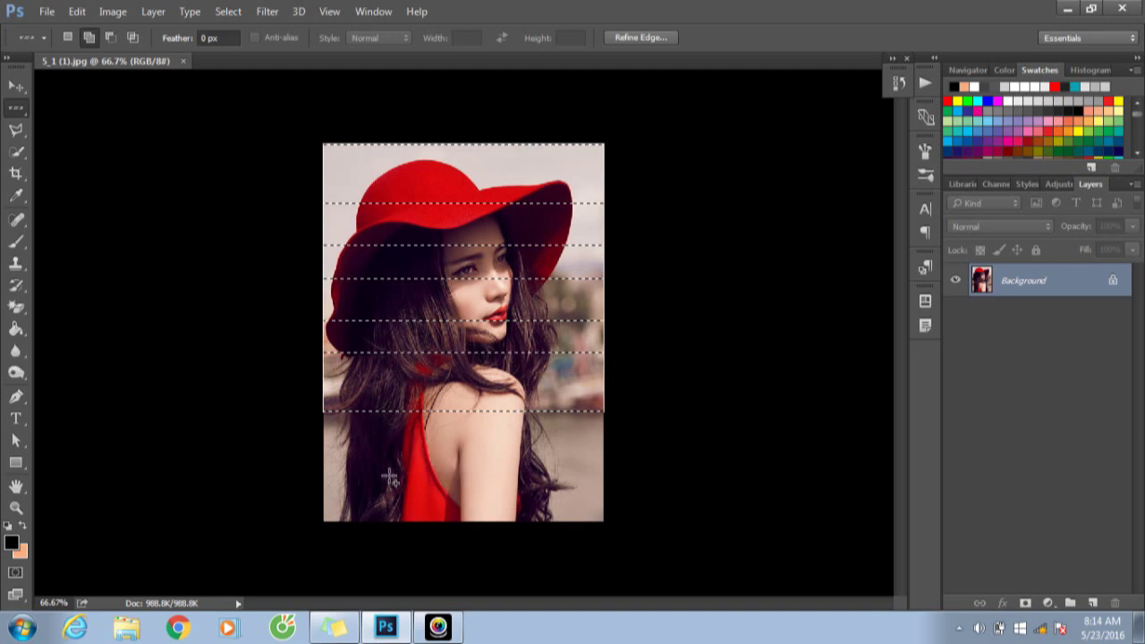
click(392, 470)
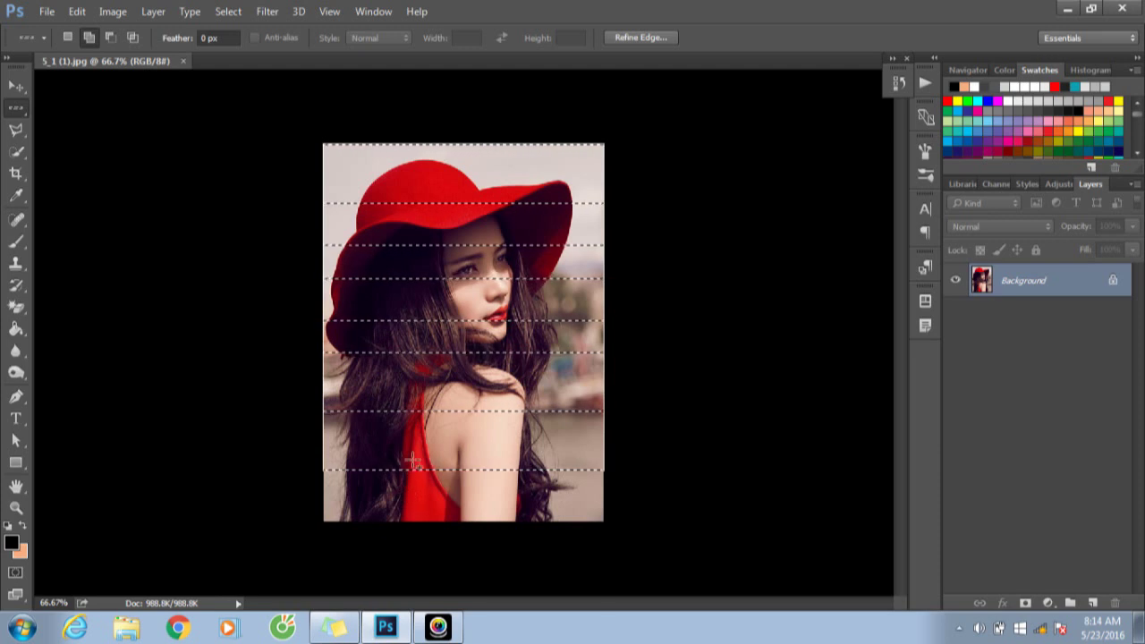
click(413, 445)
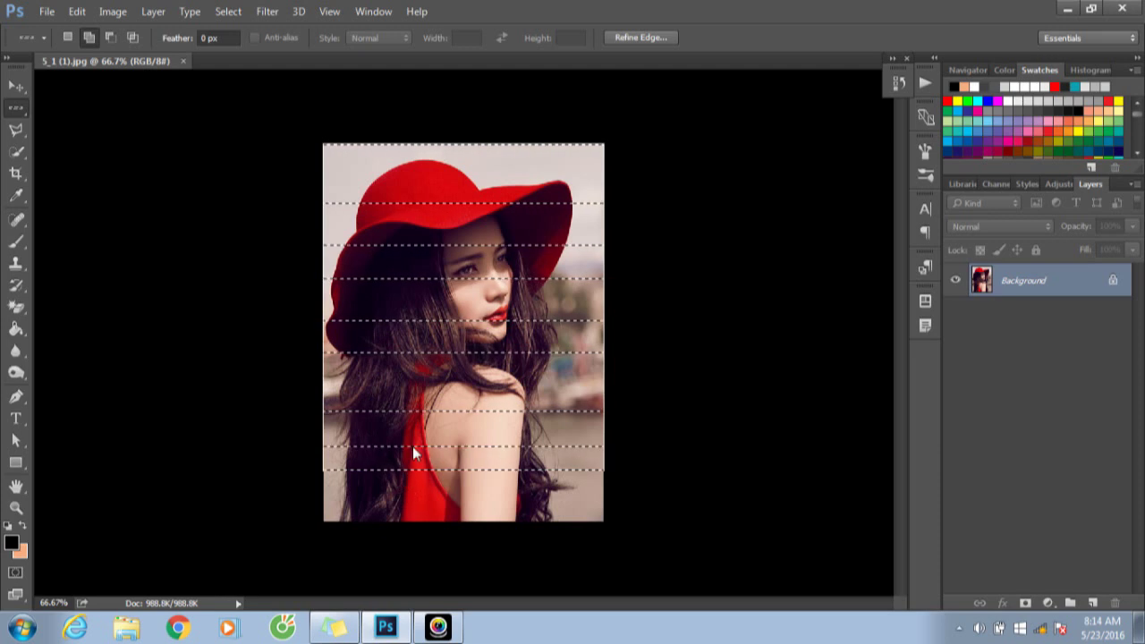
click(419, 494)
right_click(16, 108)
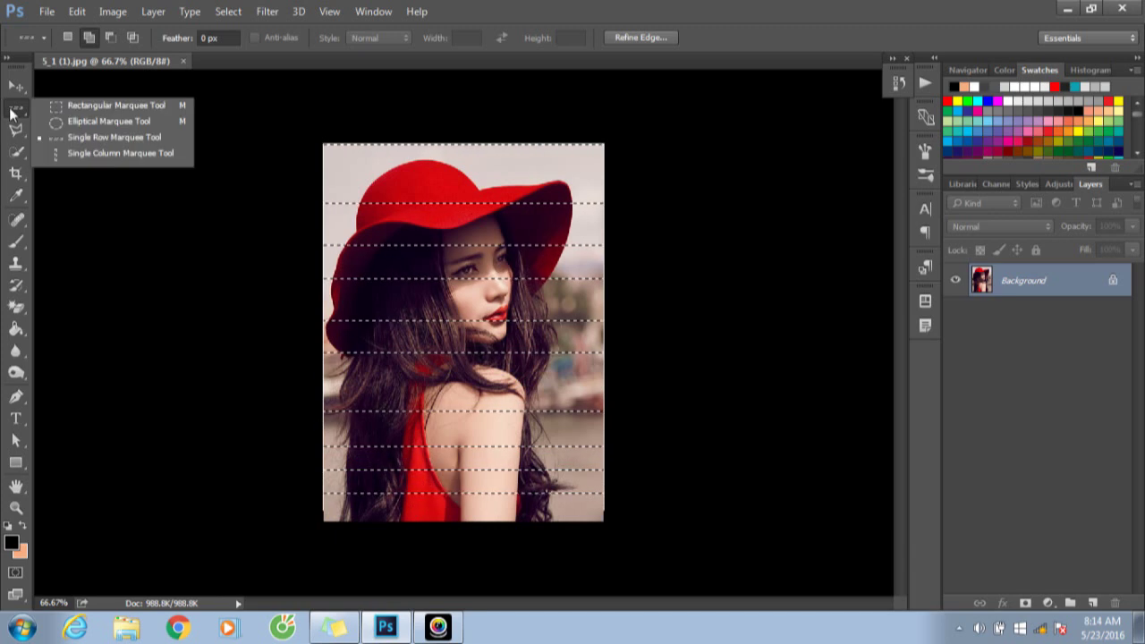
Add seven single-pixel columns from the left edge to the right edge with the Single Column Marquee.
click(103, 150)
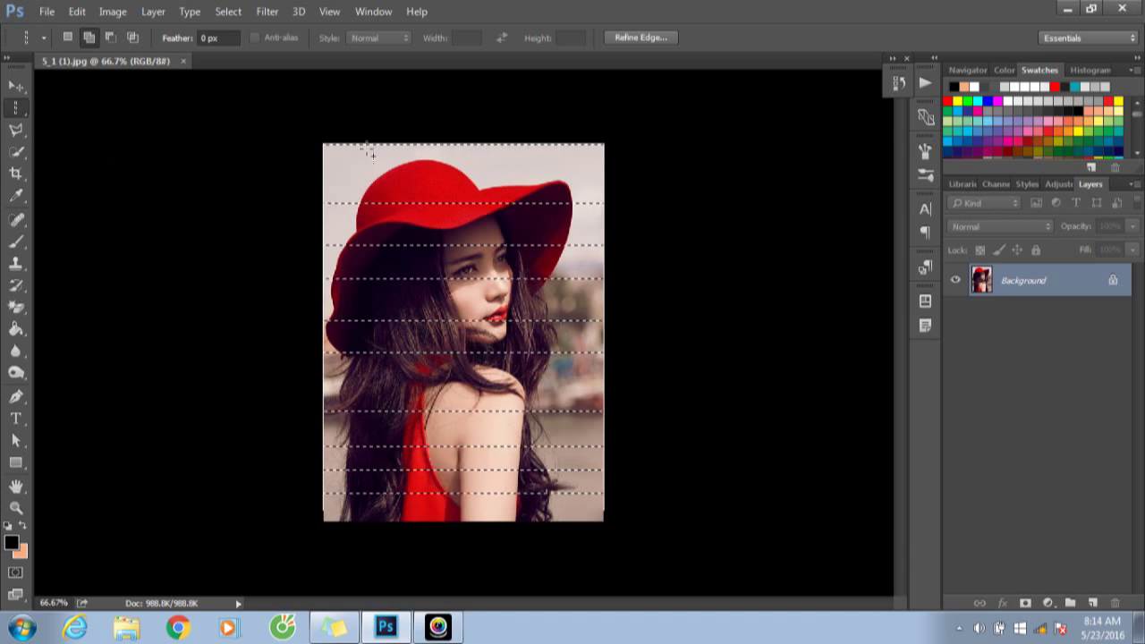
click(367, 154)
click(413, 154)
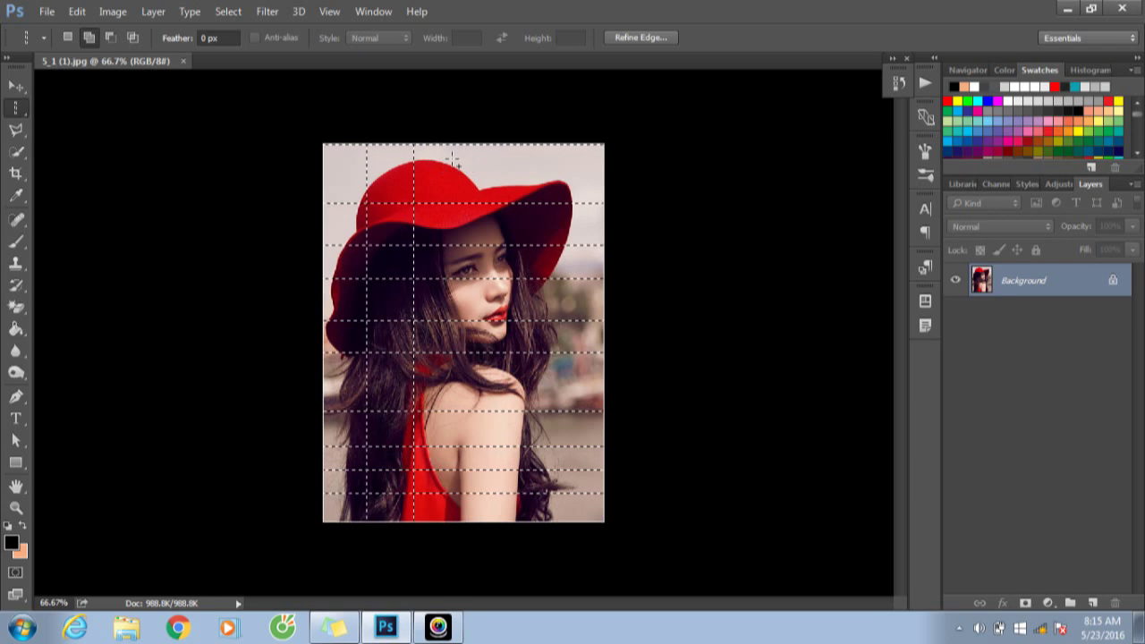
click(453, 159)
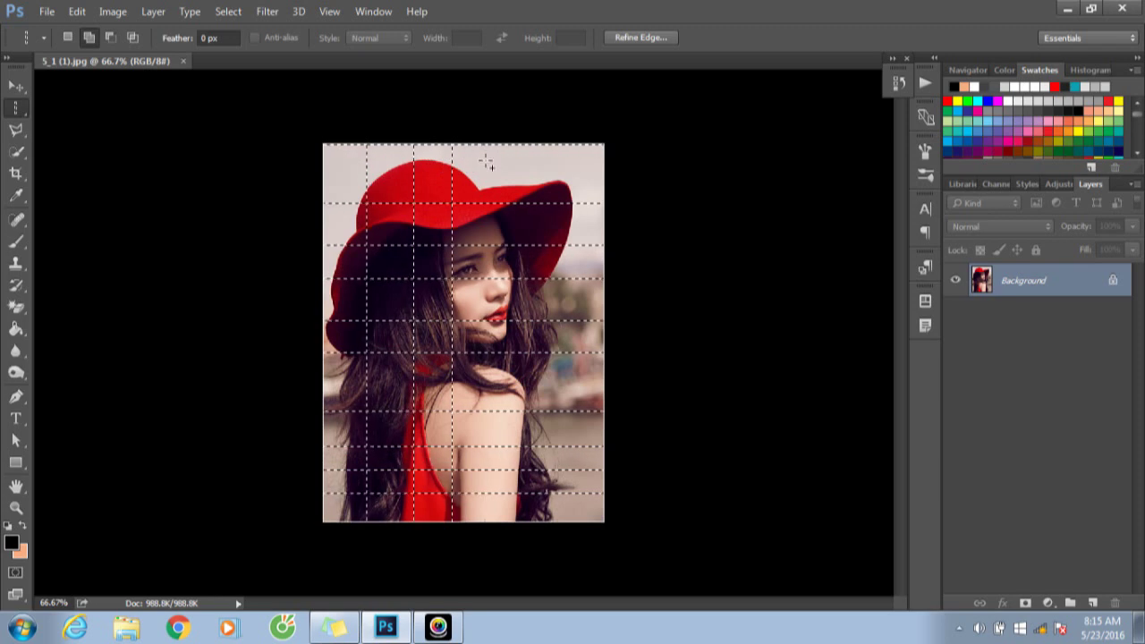
click(485, 160)
click(516, 159)
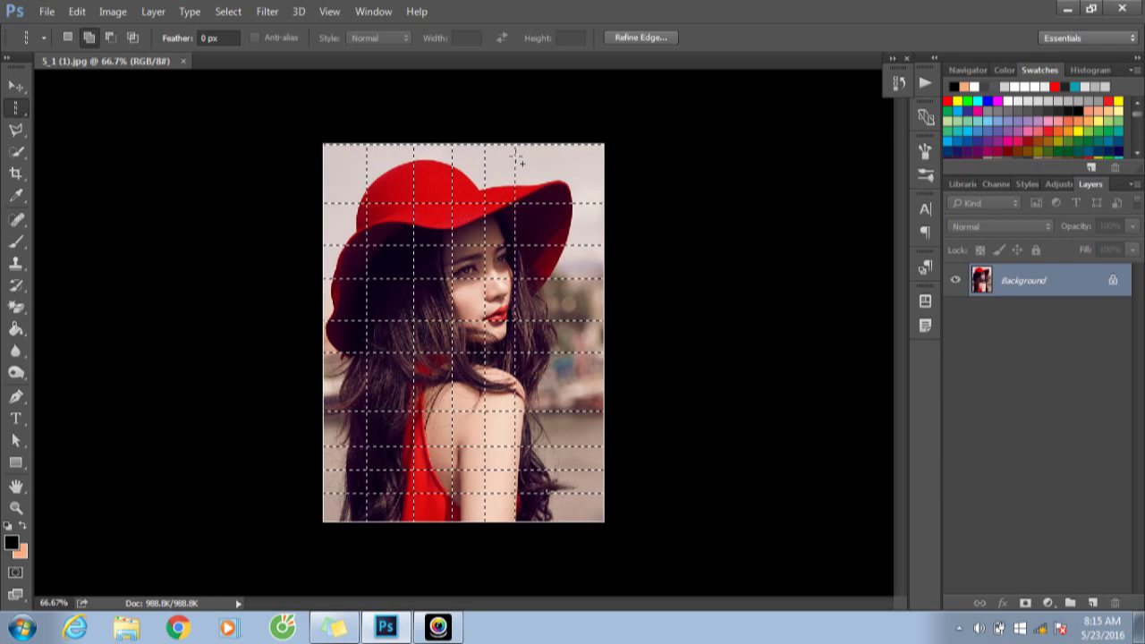
click(551, 157)
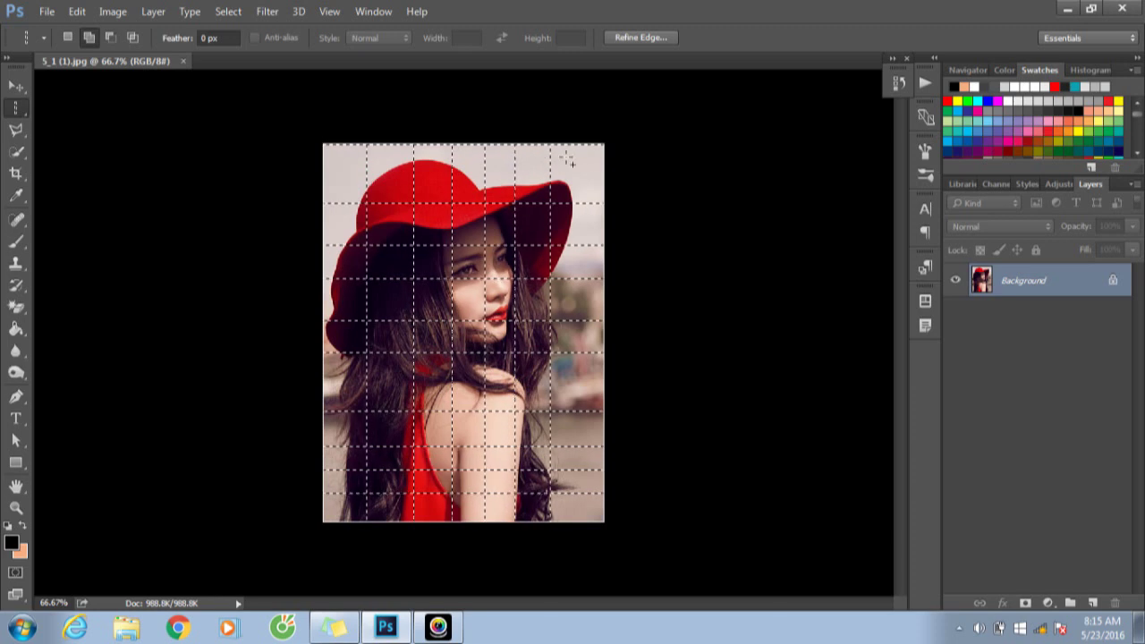
click(569, 161)
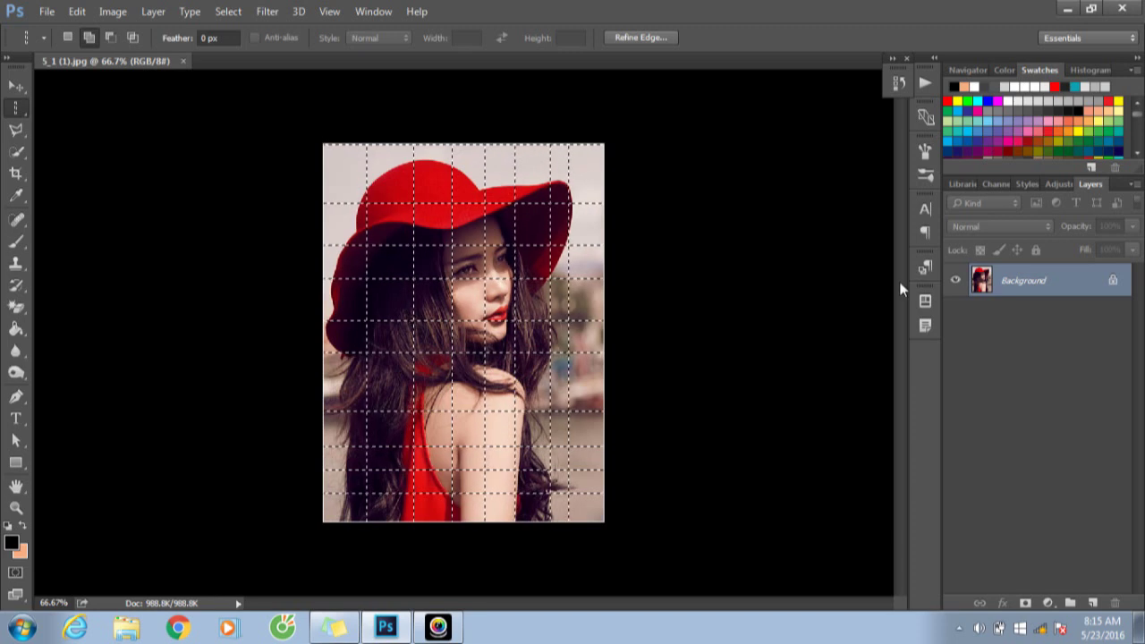
Create Layer 1, hide the Background, fill the grid selection with black, and deselect.
click(1093, 603)
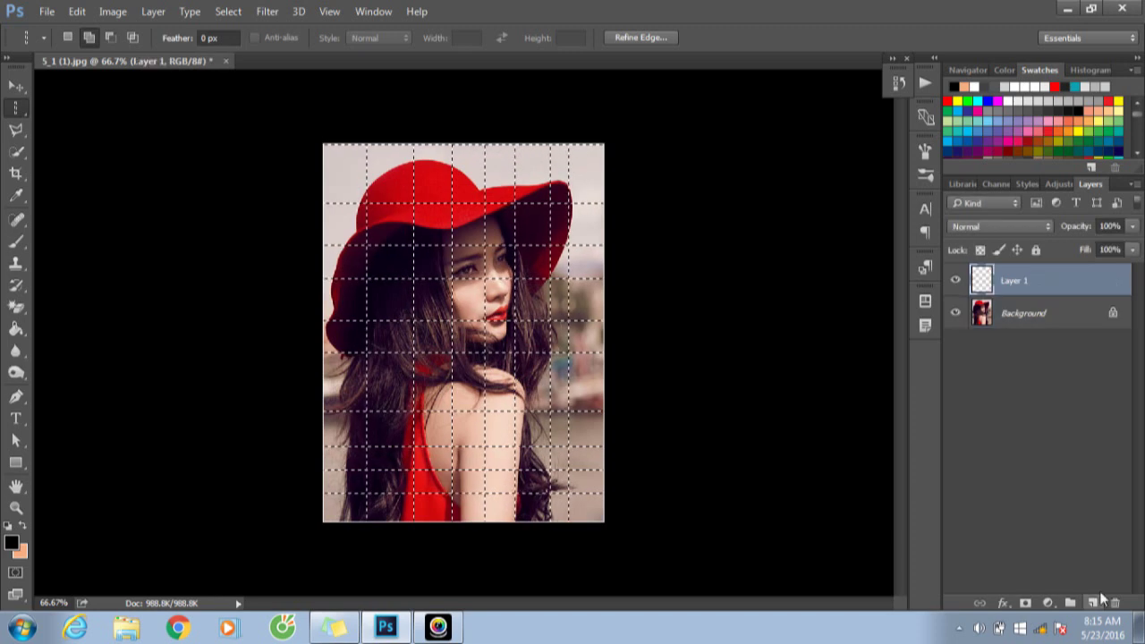
click(956, 313)
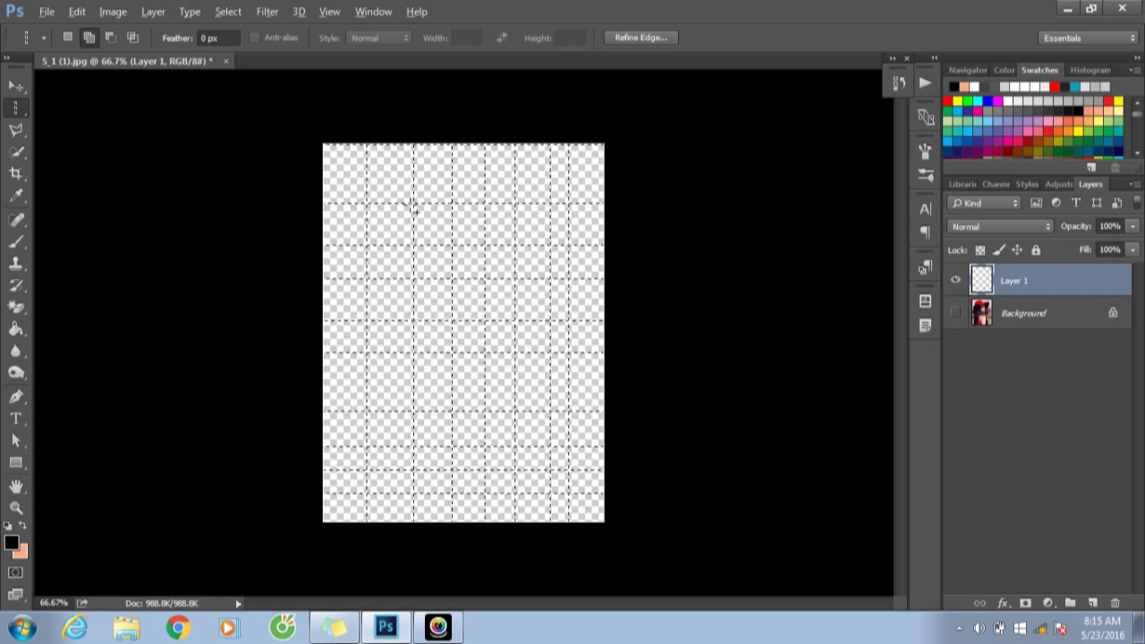
key(alt)
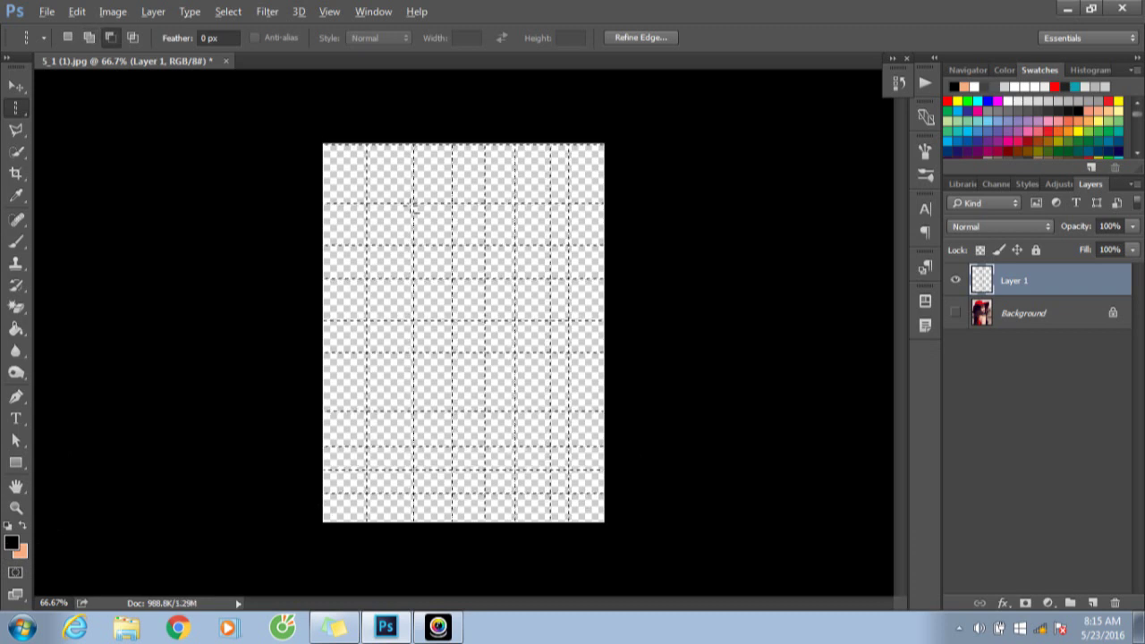
key(shift)
drag(412, 208, 409, 210)
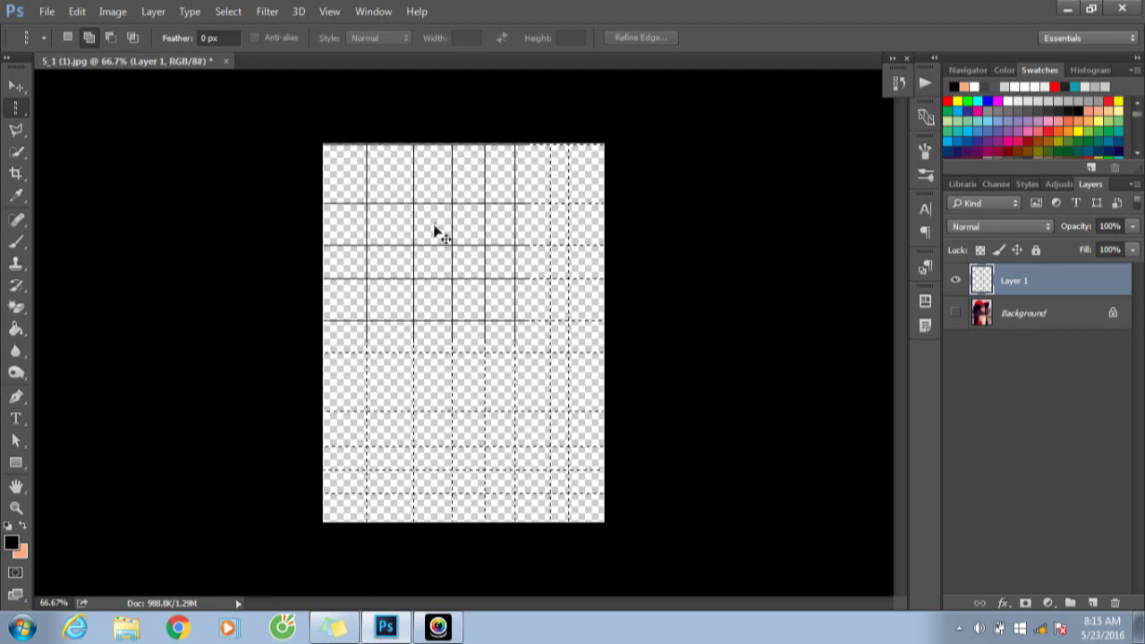
click(441, 235)
Switch to the Move tool and toggle Layer 1's visibility off and on to check the grid.
click(16, 86)
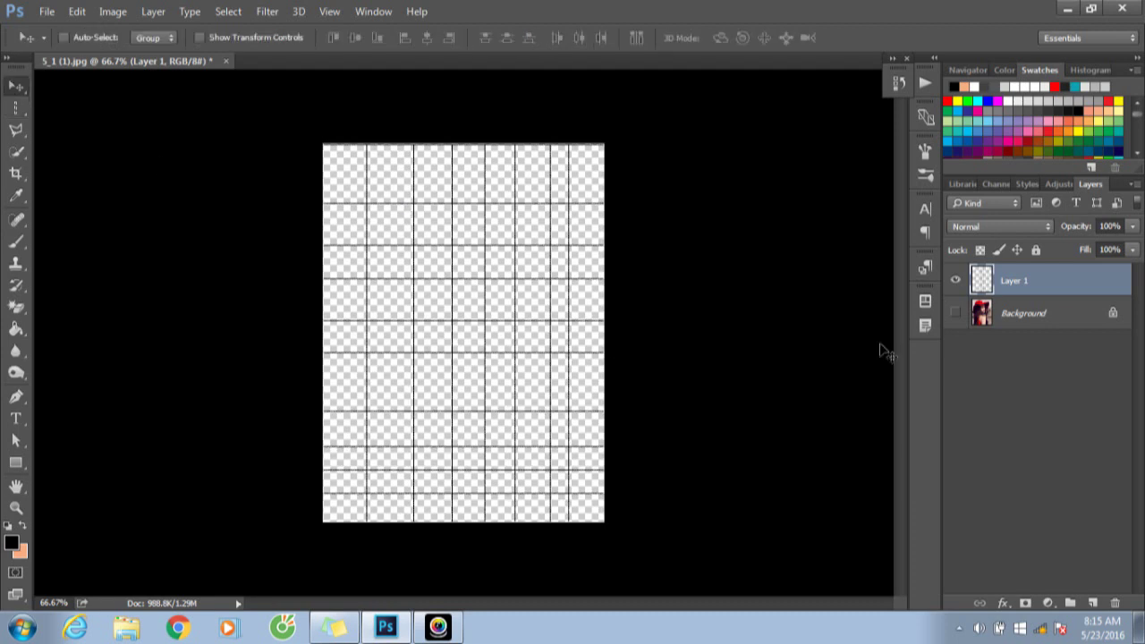
click(957, 281)
click(957, 281)
Show the View grid overlay, delete the black grid layer, then turn the grid off again.
click(327, 11)
mouse_move(341, 291)
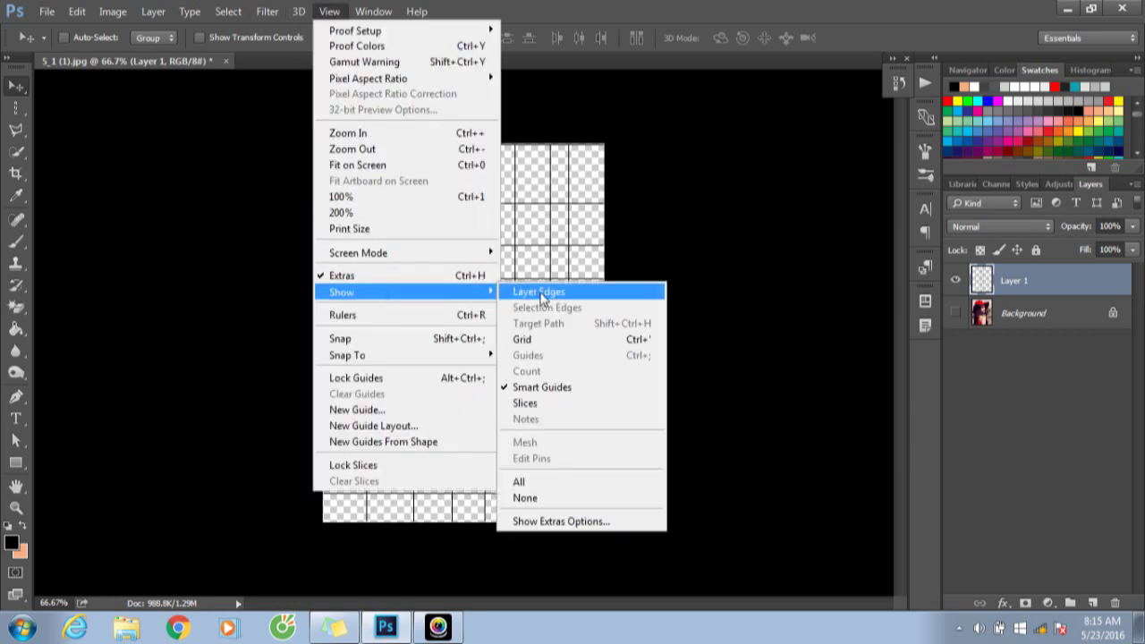
click(555, 340)
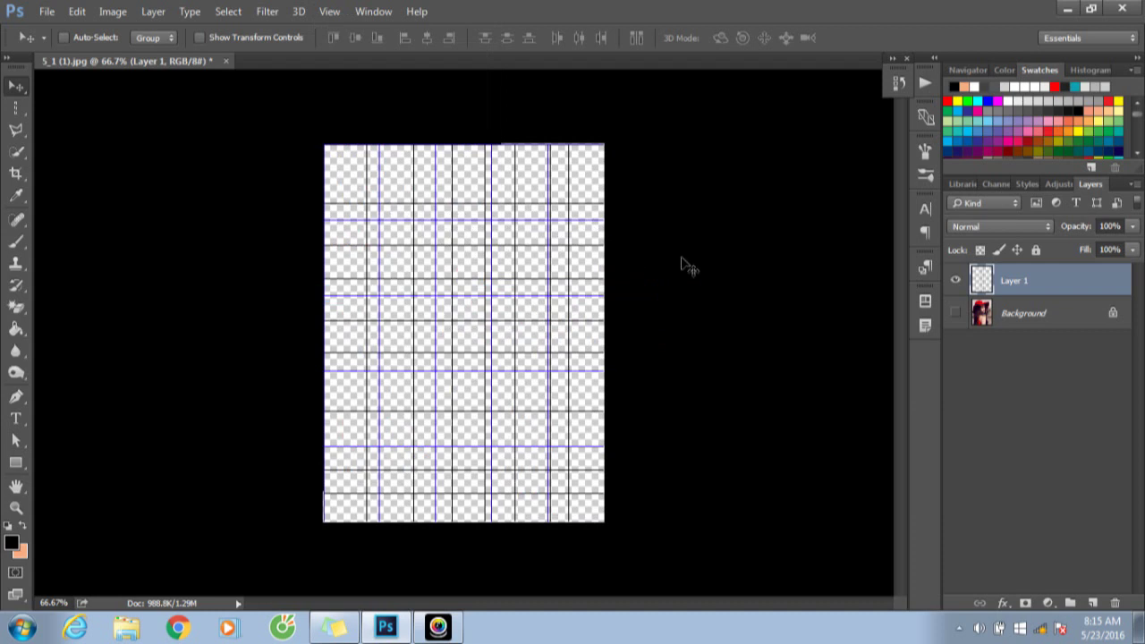
key(Delete)
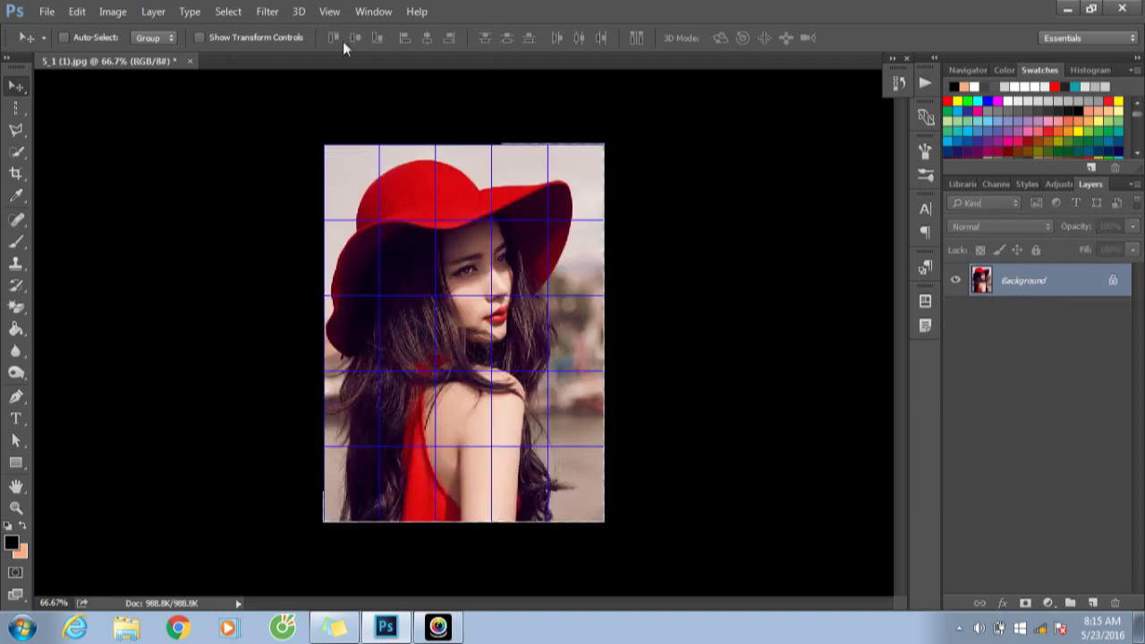
click(328, 12)
mouse_move(341, 292)
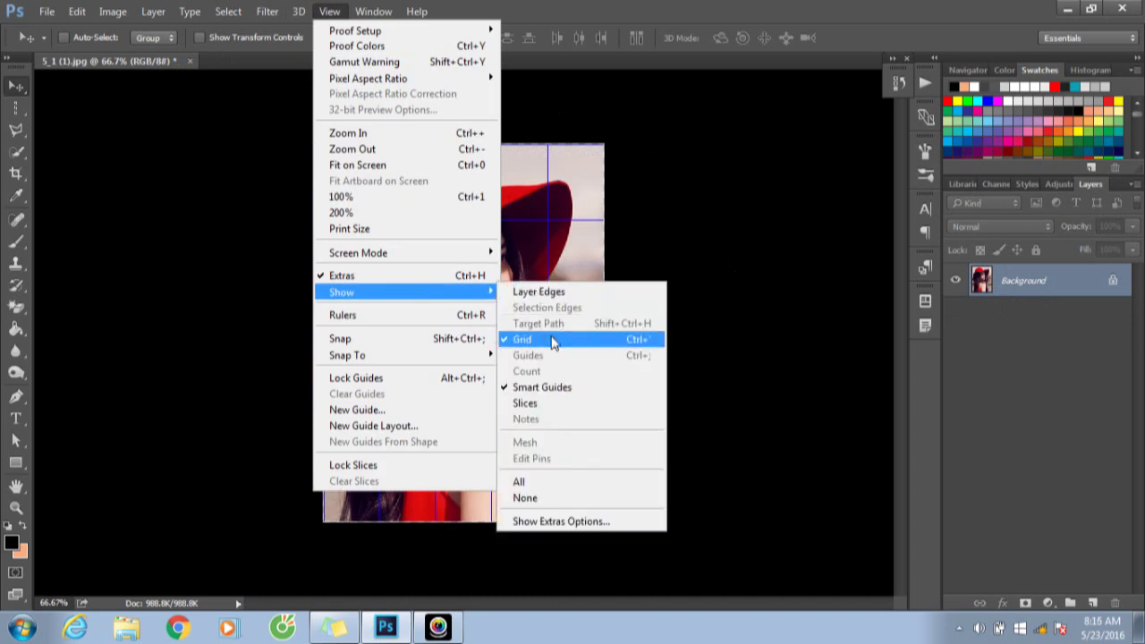
click(555, 342)
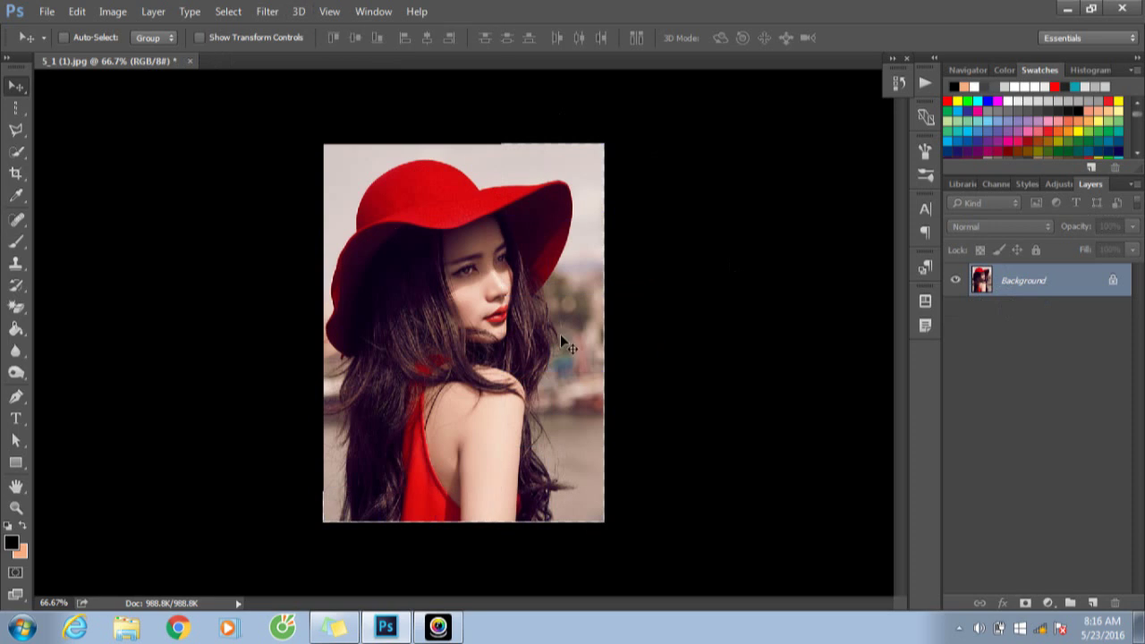
Choose the freehand Lasso Tool from the lasso flyout.
click(21, 112)
click(19, 129)
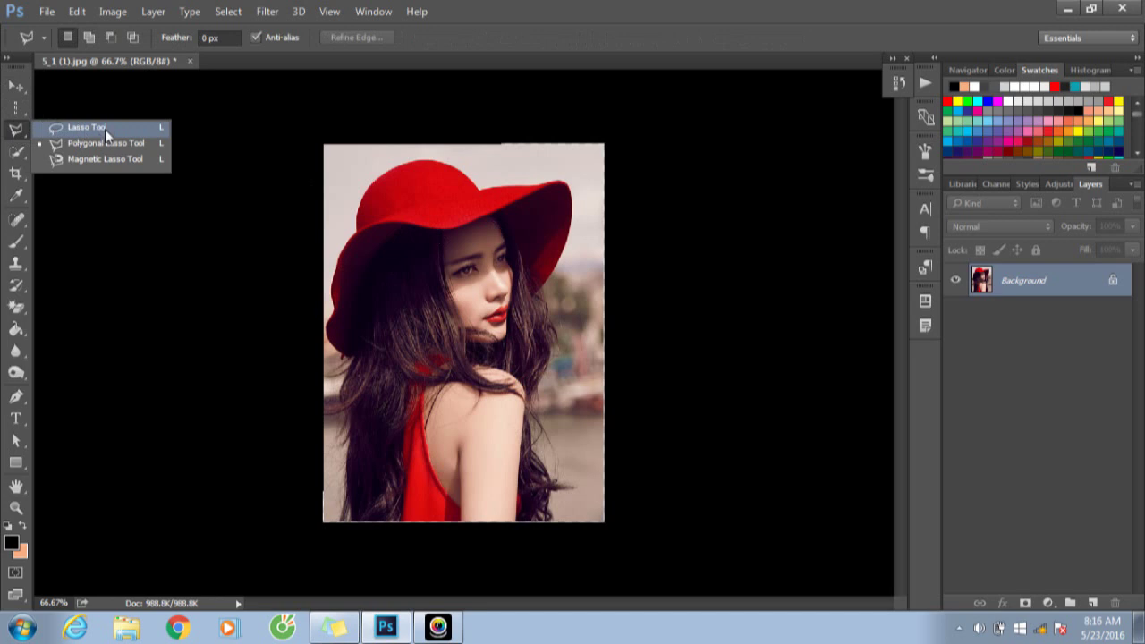
click(105, 129)
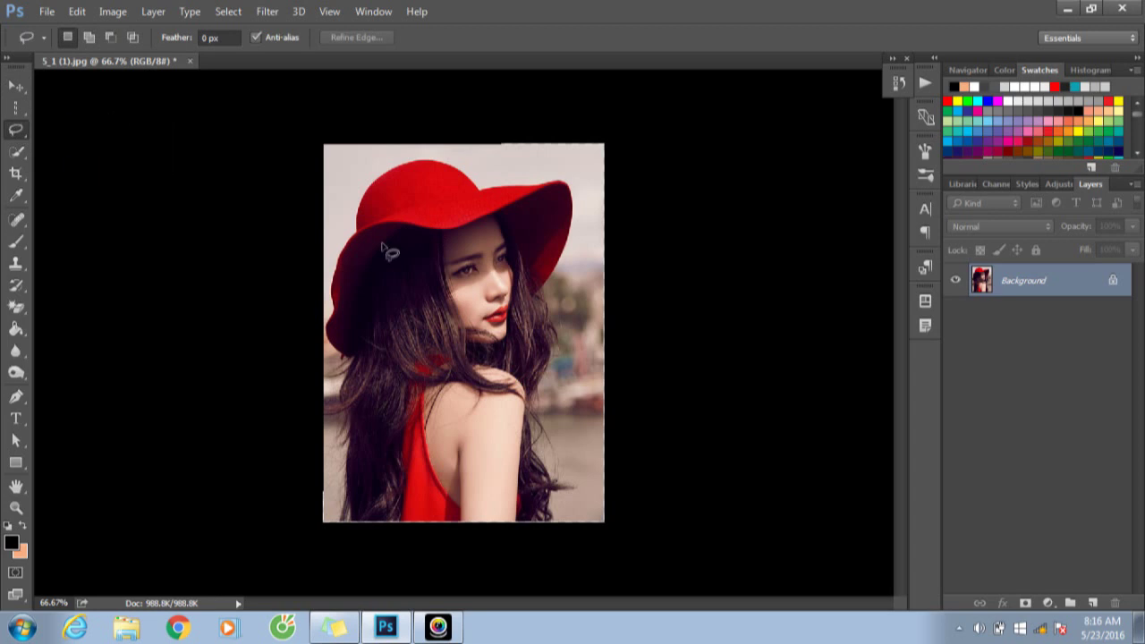
Draw freehand lasso selections around the eye, hat and brim, then deselect.
mouse_move(482, 271)
mouse_down()
mouse_move(467, 289)
mouse_move(479, 227)
mouse_up()
mouse_move(432, 189)
mouse_down()
mouse_move(396, 202)
mouse_move(492, 196)
mouse_up()
click(479, 202)
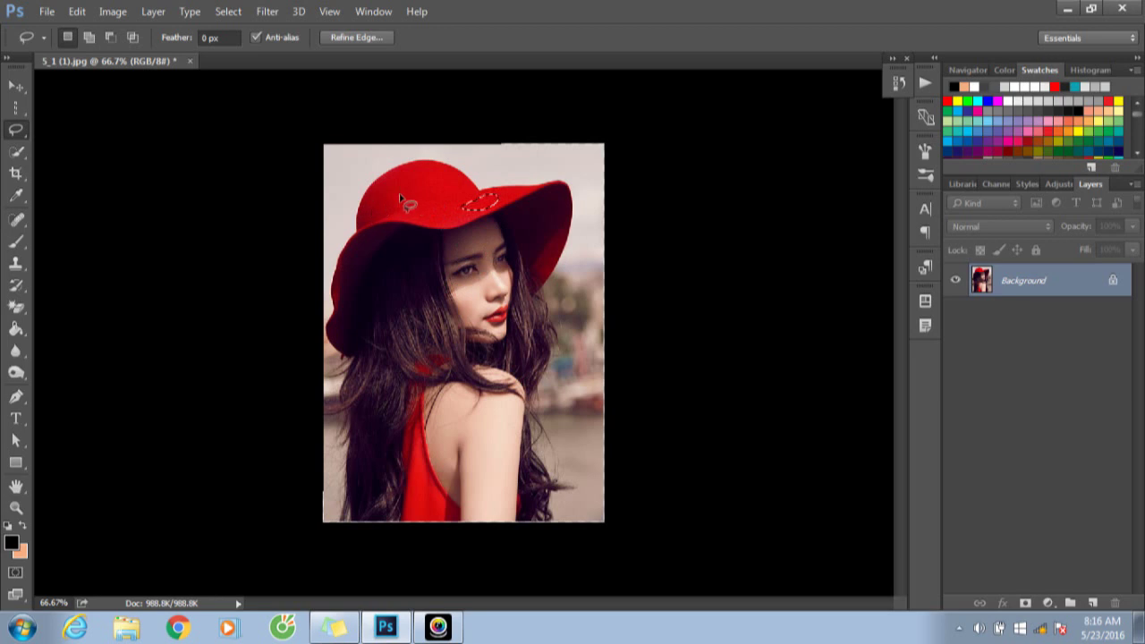
drag(399, 193, 398, 205)
click(327, 199)
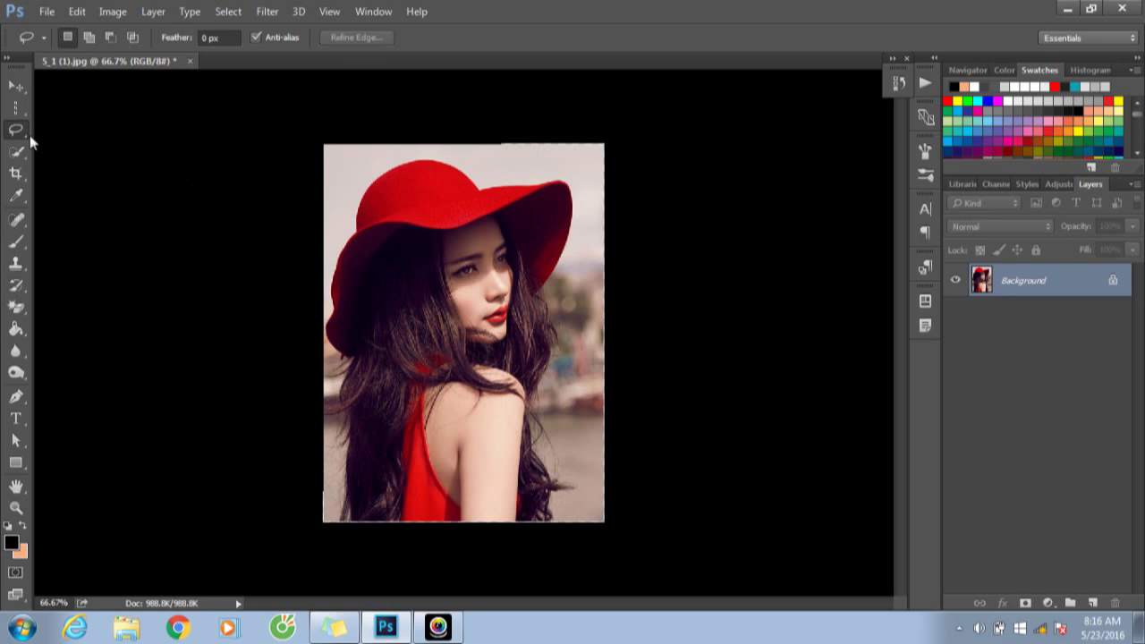
right_click(18, 132)
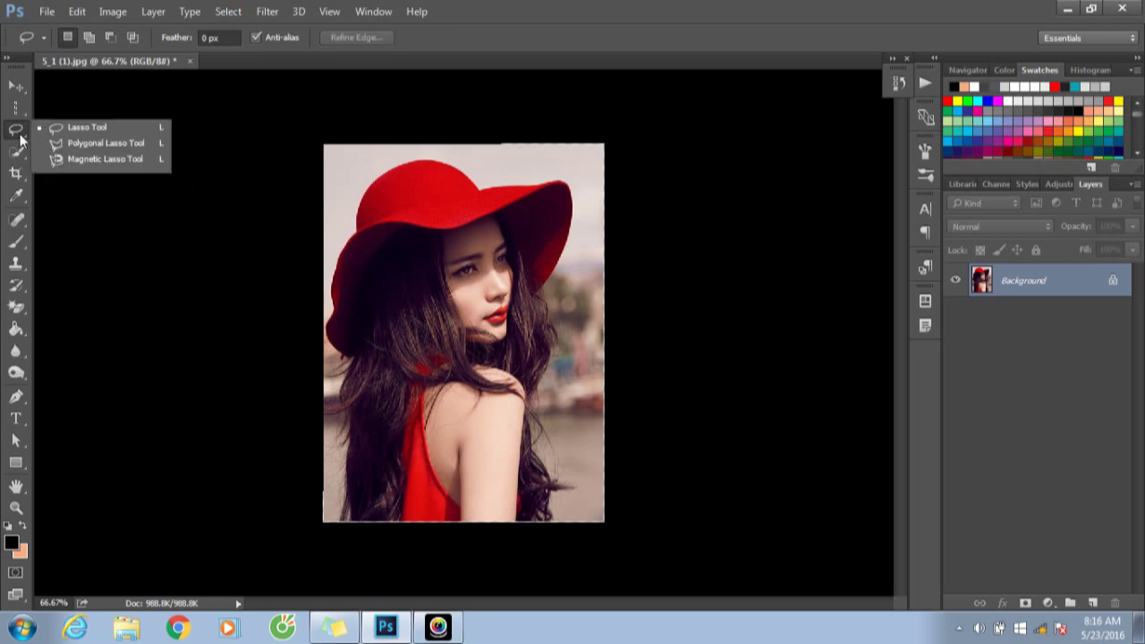
Draw a closed Polygonal Lasso zigzag selection across the face and down to the shoulder.
click(101, 142)
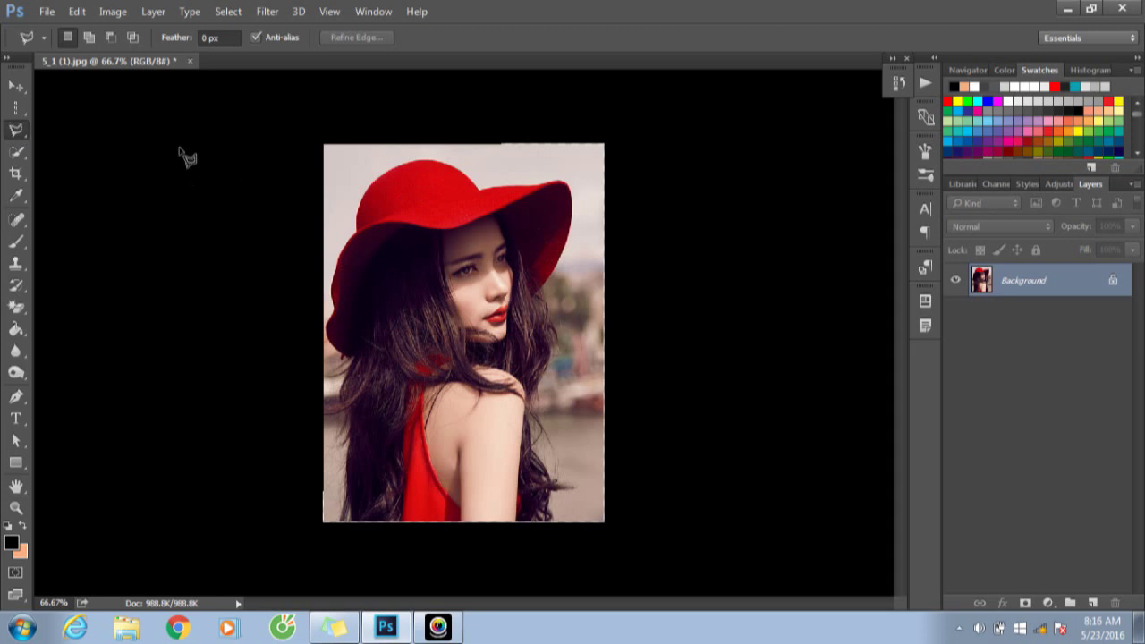
click(366, 349)
click(414, 233)
click(446, 335)
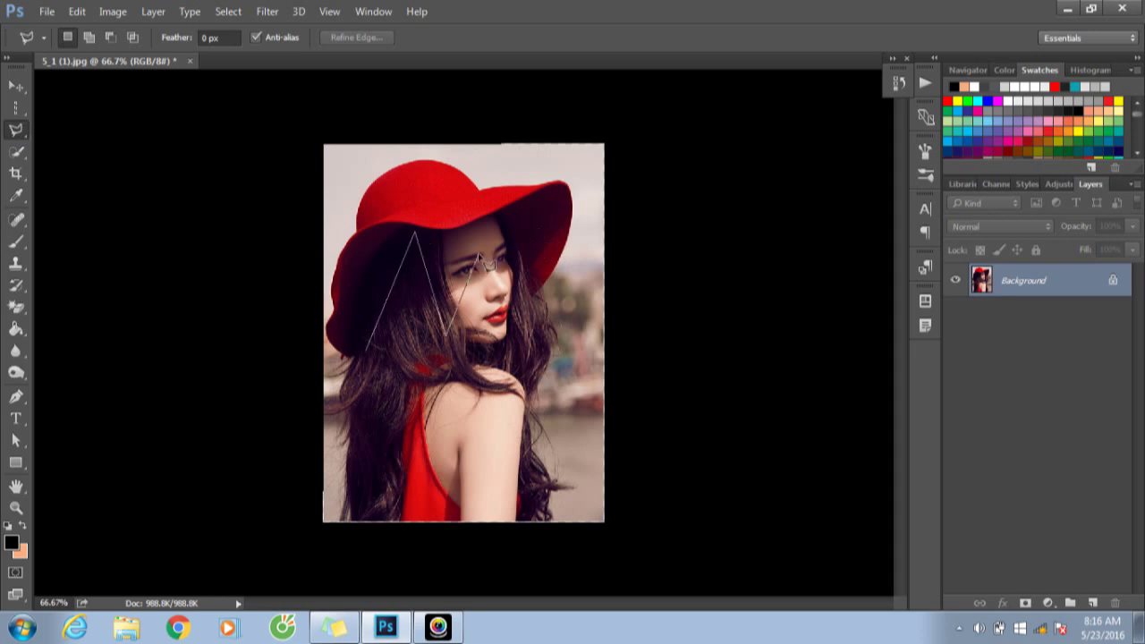
click(481, 242)
click(494, 309)
click(541, 251)
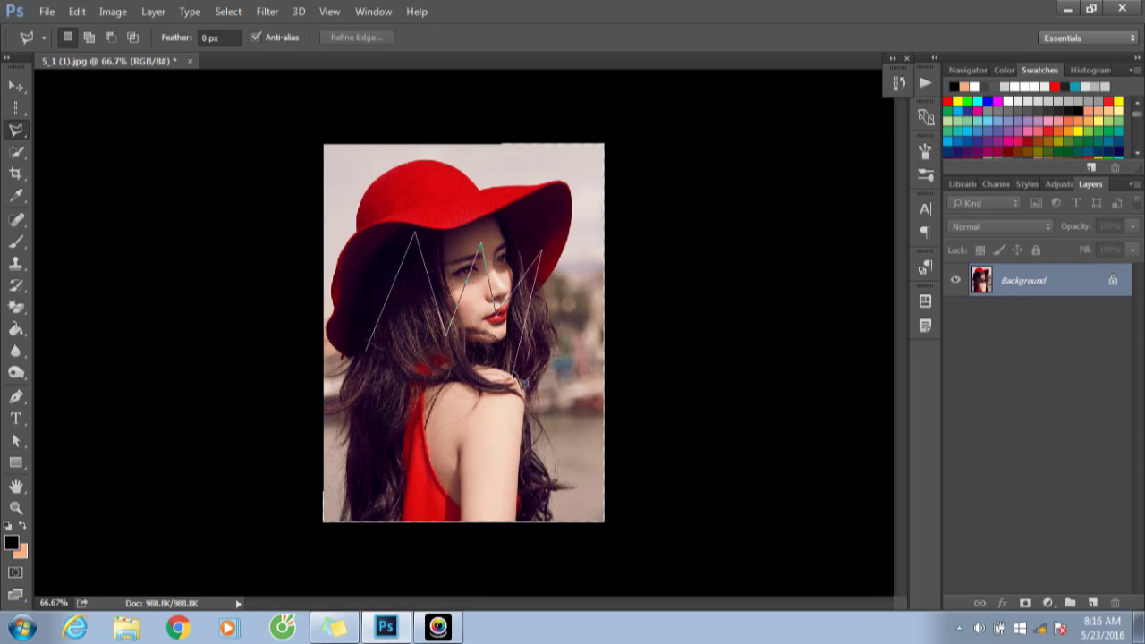
click(483, 436)
click(363, 432)
click(447, 365)
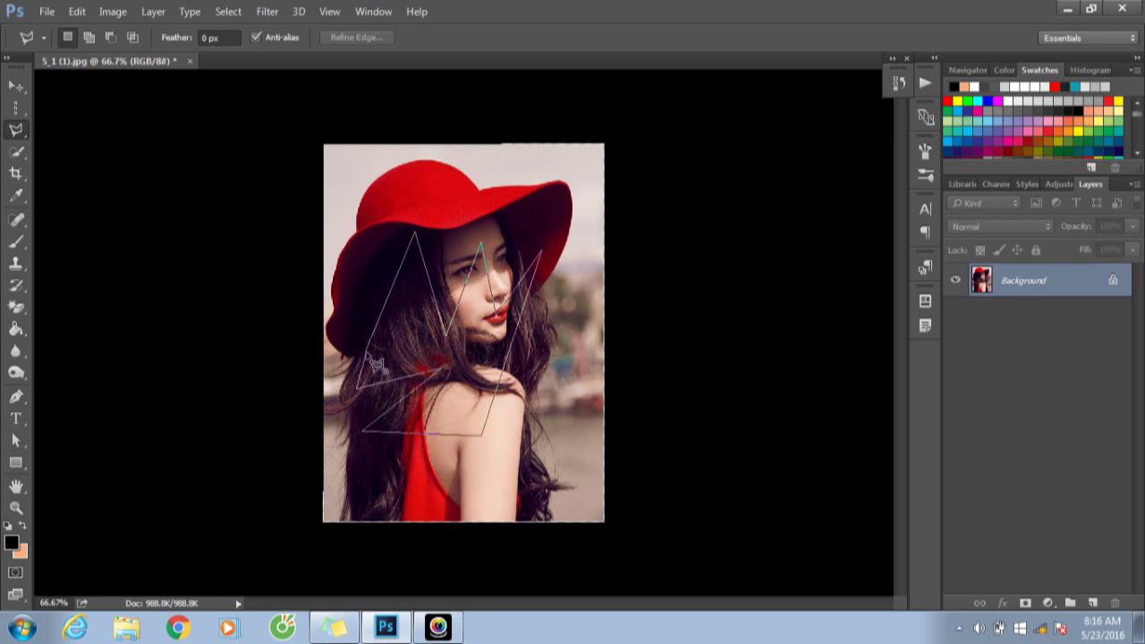
click(367, 353)
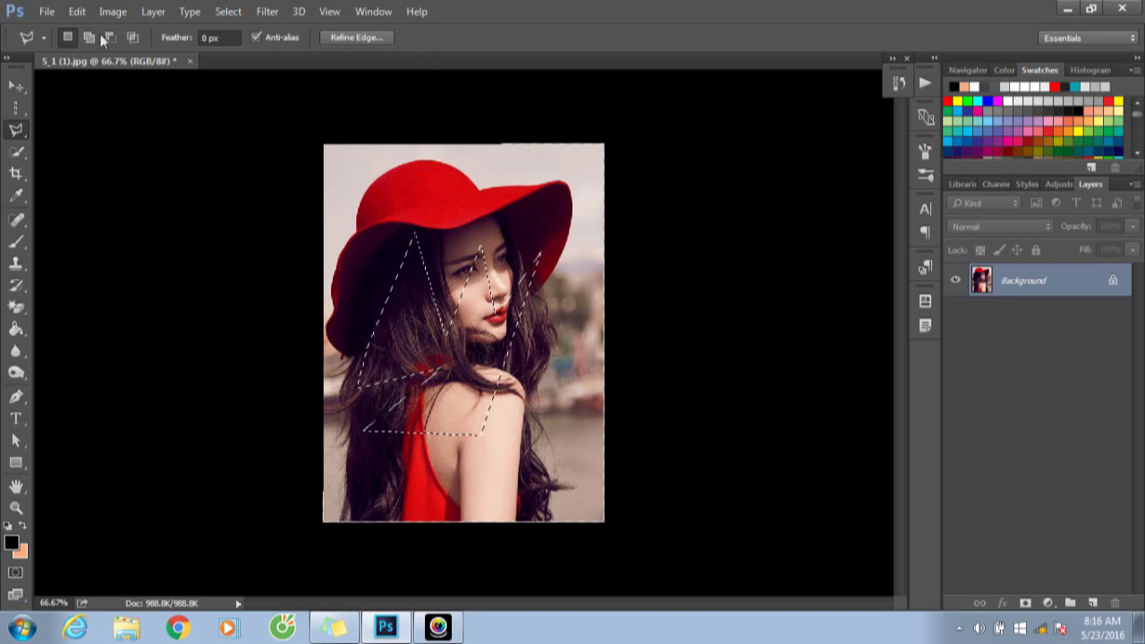
Preview Refine Edge on the zigzag selection, cancel it, and deselect.
click(362, 38)
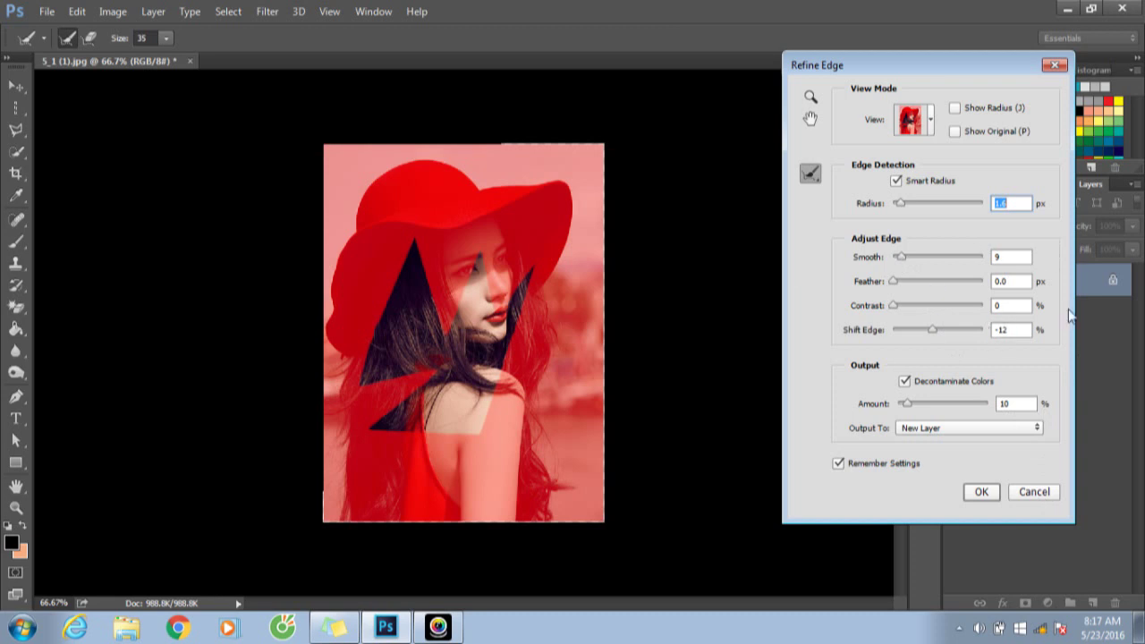
click(1036, 492)
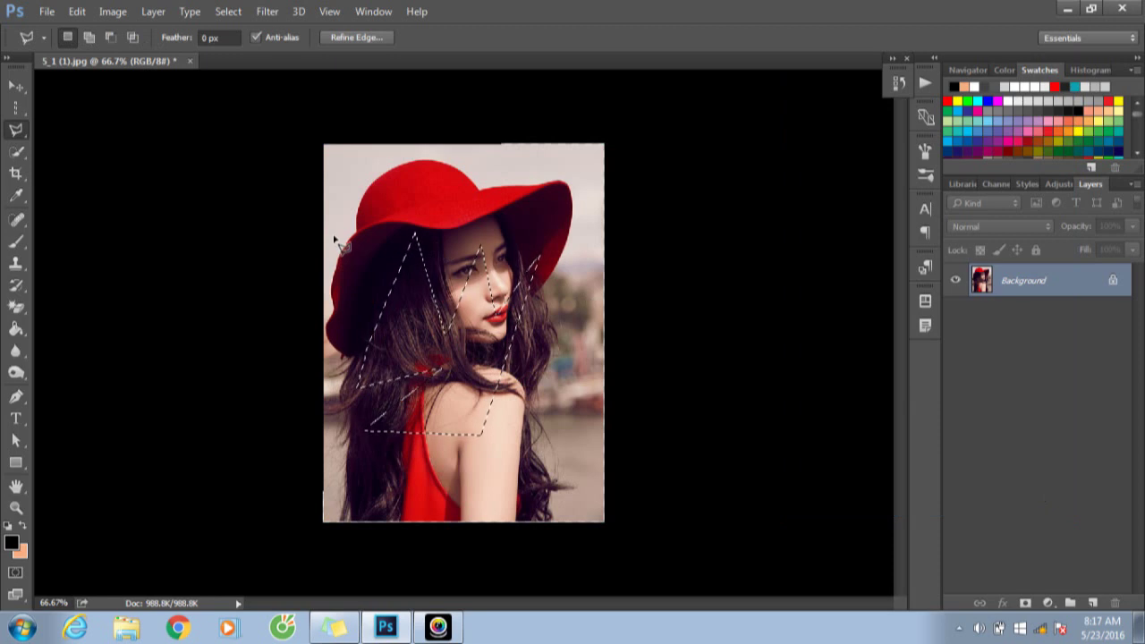
key(ctrl+d)
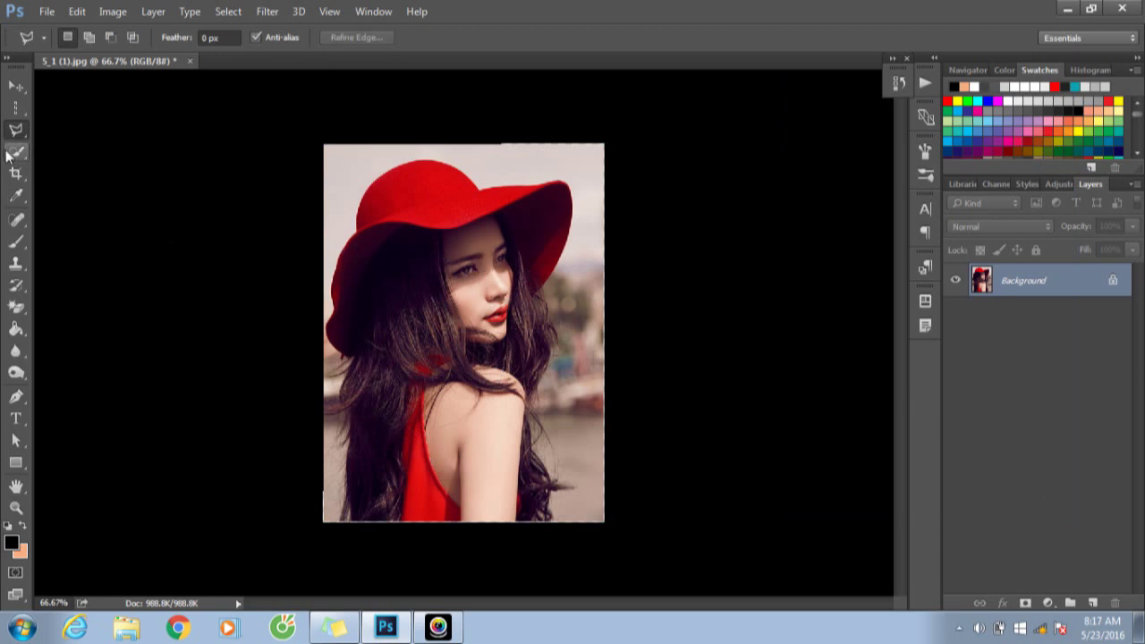
click(15, 130)
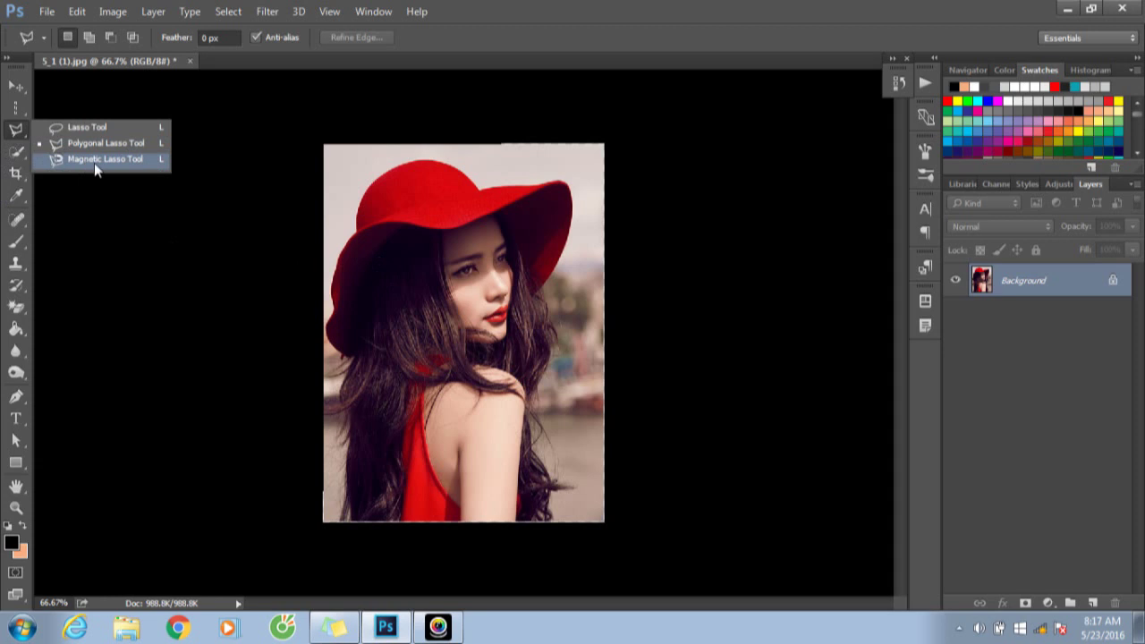
Trace a Magnetic Lasso selection around the hat from its left edge, then clear it.
click(94, 159)
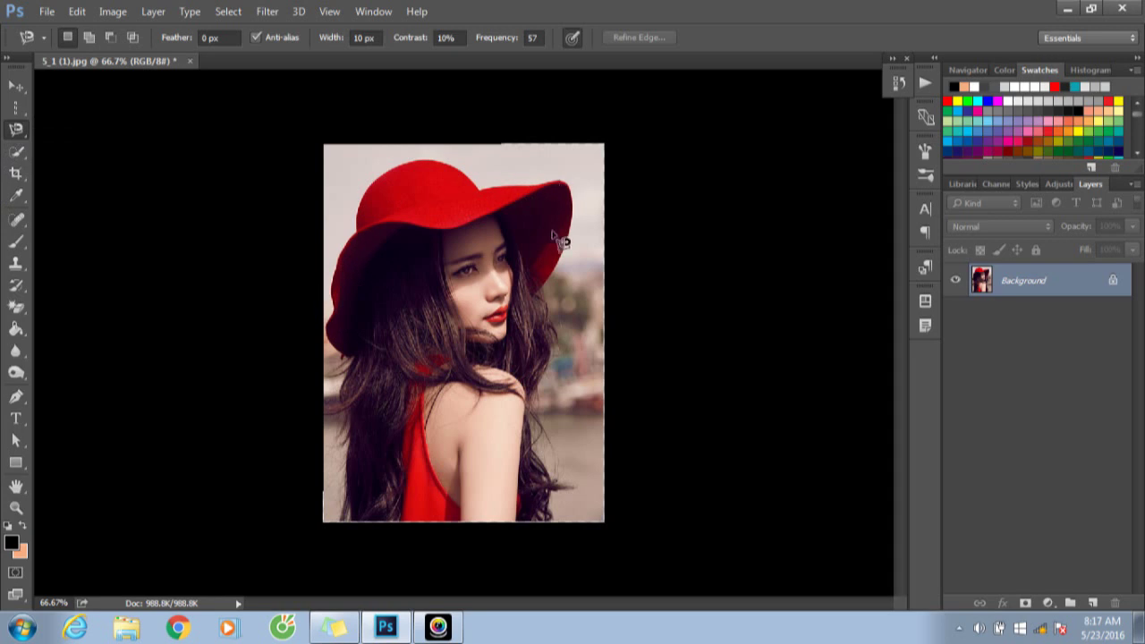
click(335, 315)
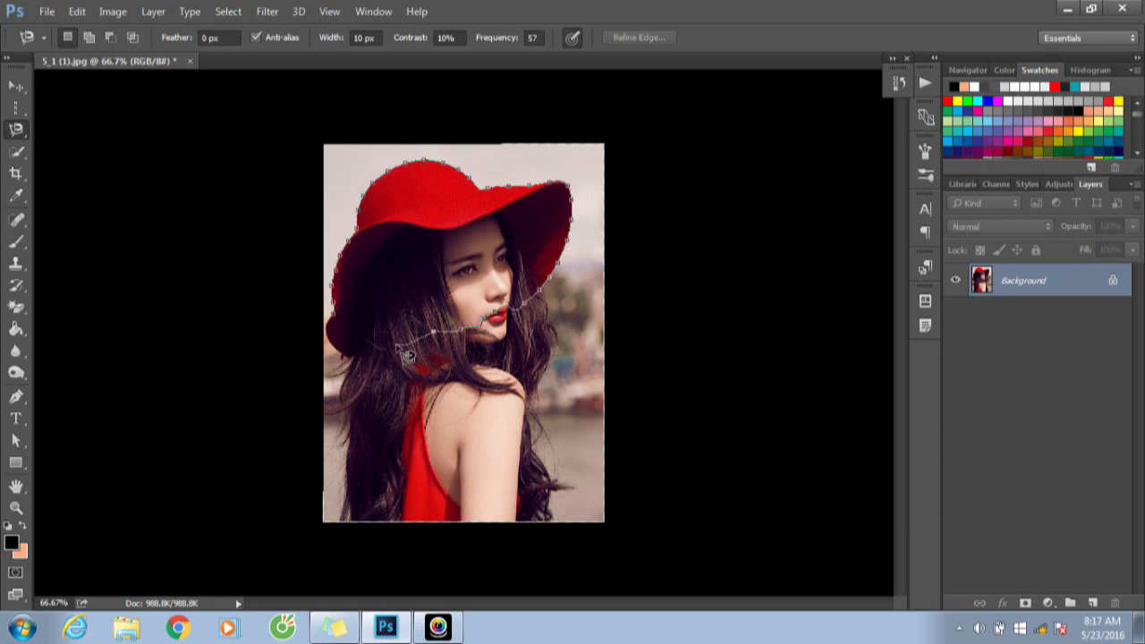
click(342, 323)
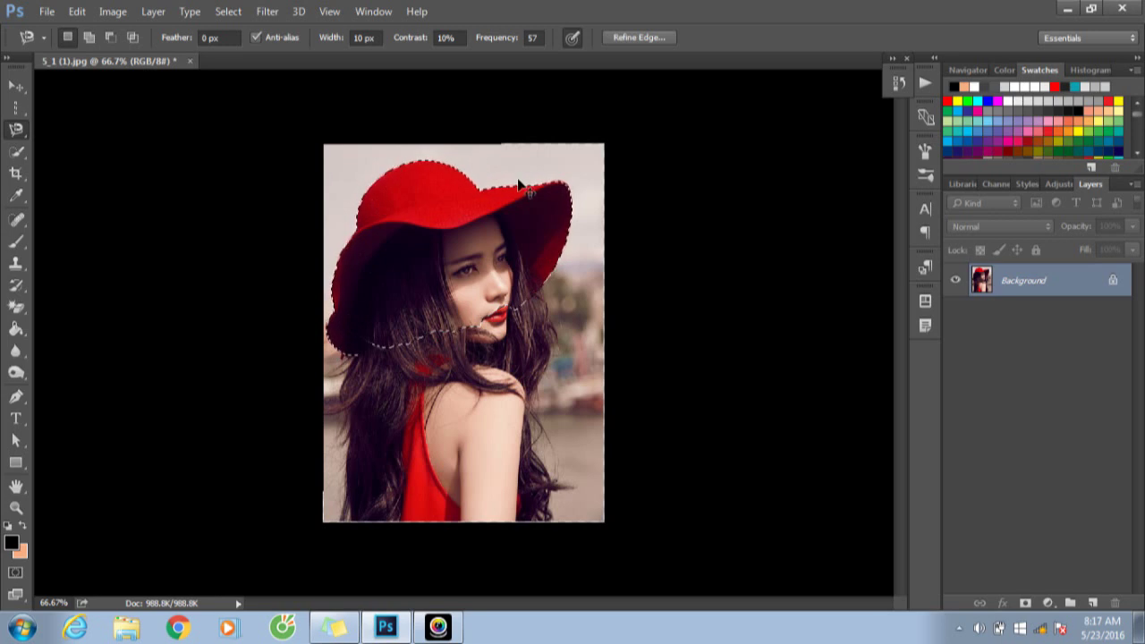
key(ctrl+d)
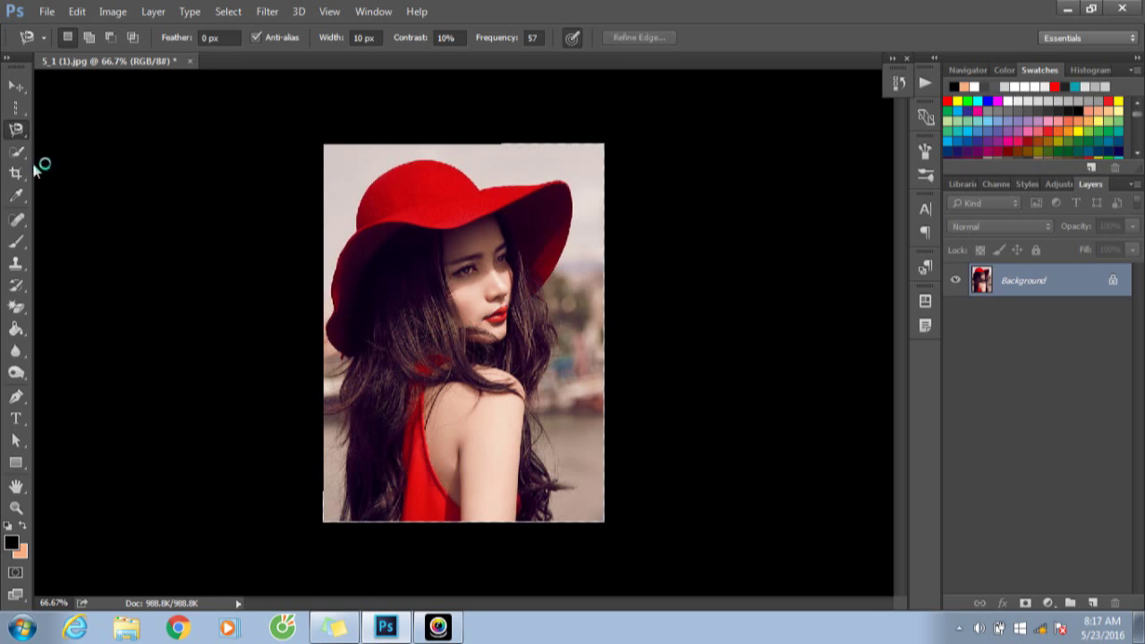
click(16, 150)
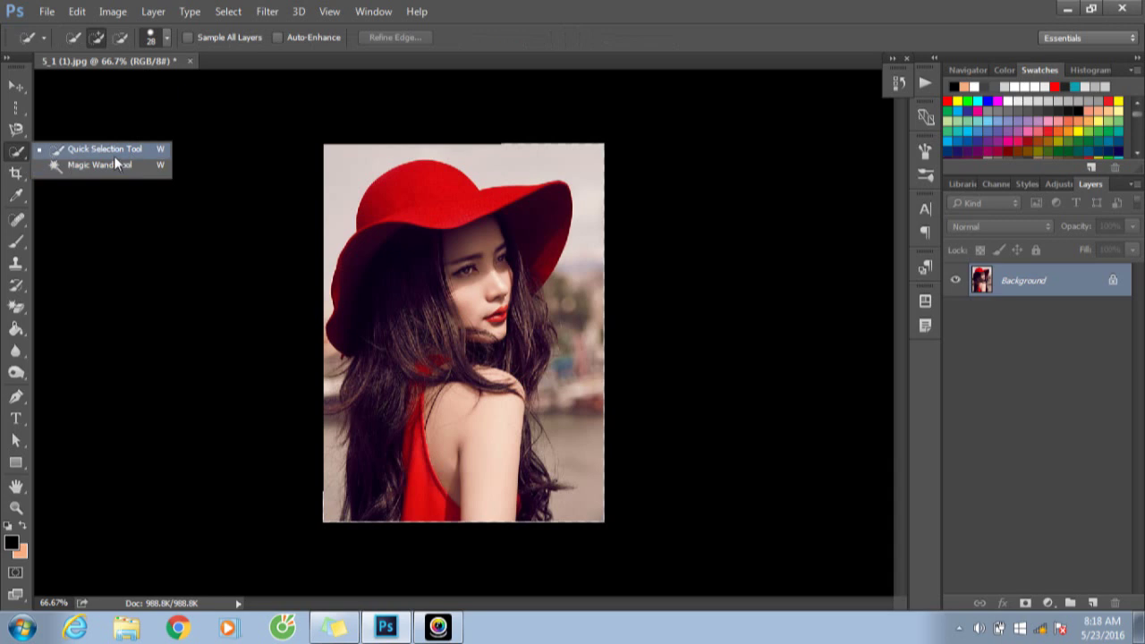
Quick Select the hat, face, hair and red dress, subtracting stray background along the left hair.
click(111, 152)
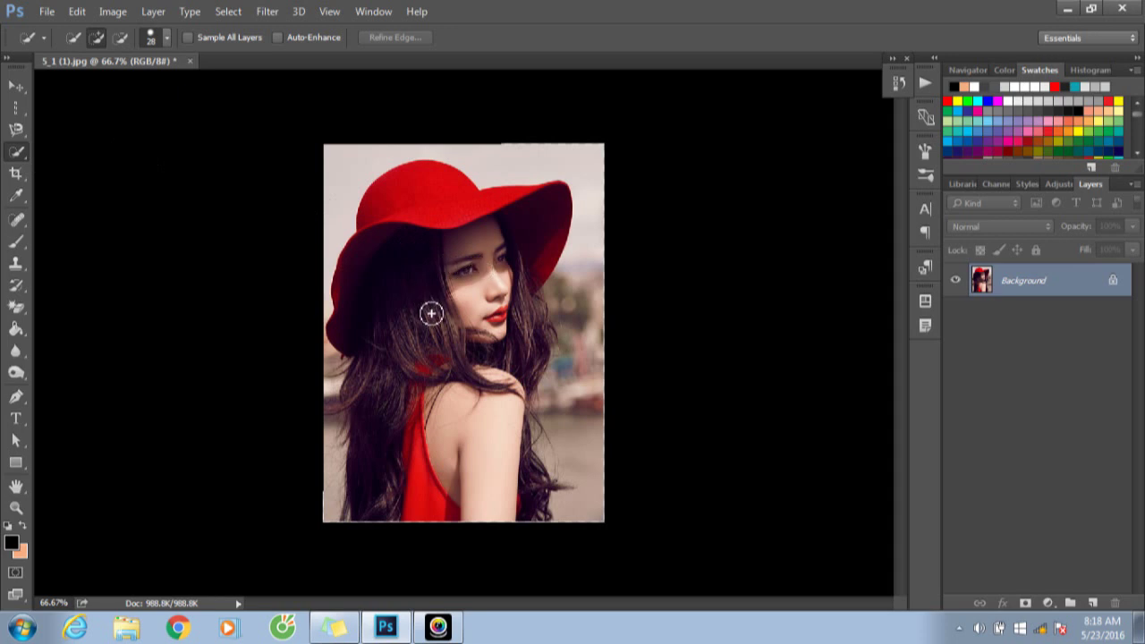
drag(435, 320, 439, 510)
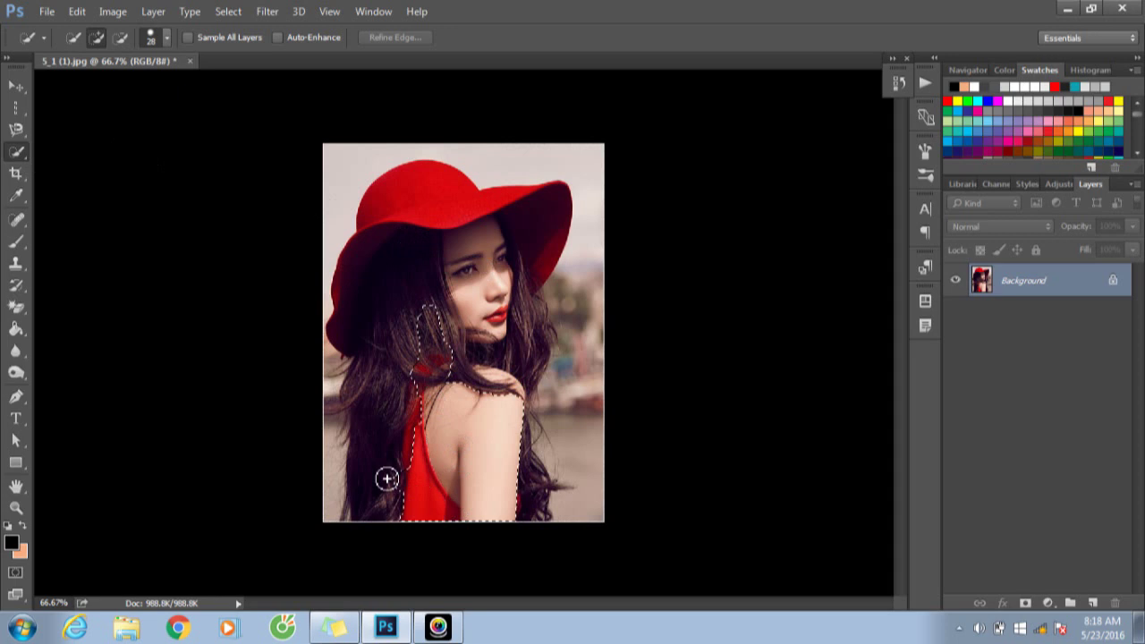
mouse_move(387, 479)
mouse_down()
mouse_move(431, 197)
mouse_move(524, 217)
mouse_move(532, 269)
mouse_move(501, 350)
mouse_move(525, 376)
mouse_move(537, 334)
mouse_move(526, 415)
mouse_move(540, 483)
mouse_move(435, 509)
mouse_move(421, 460)
mouse_up()
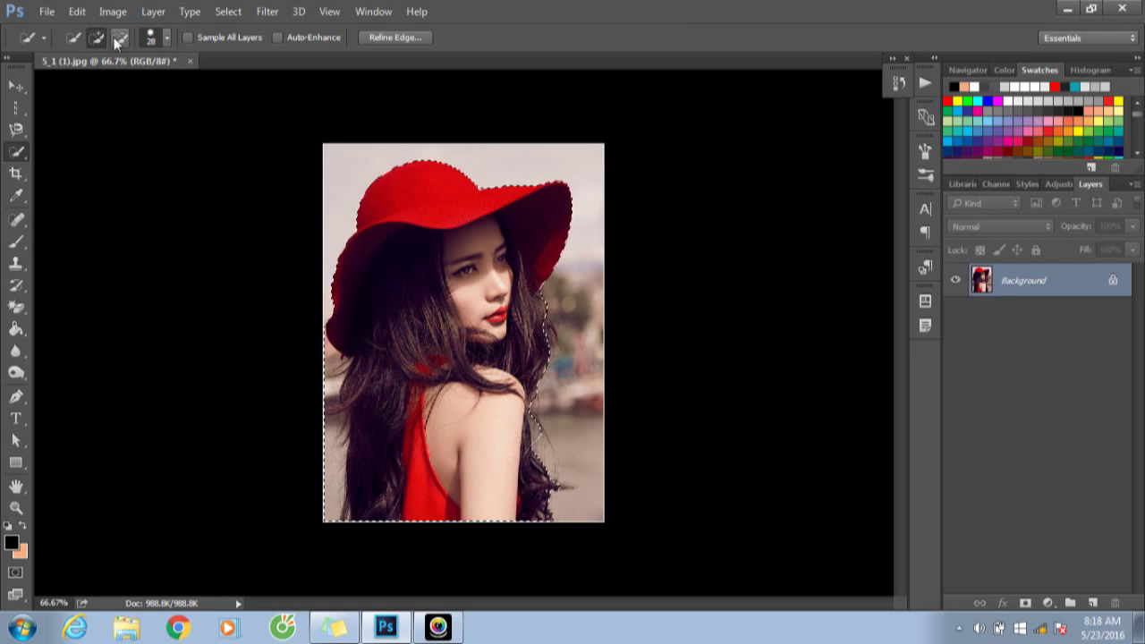
click(117, 39)
mouse_move(322, 411)
mouse_down()
mouse_move(333, 461)
mouse_move(332, 356)
mouse_up()
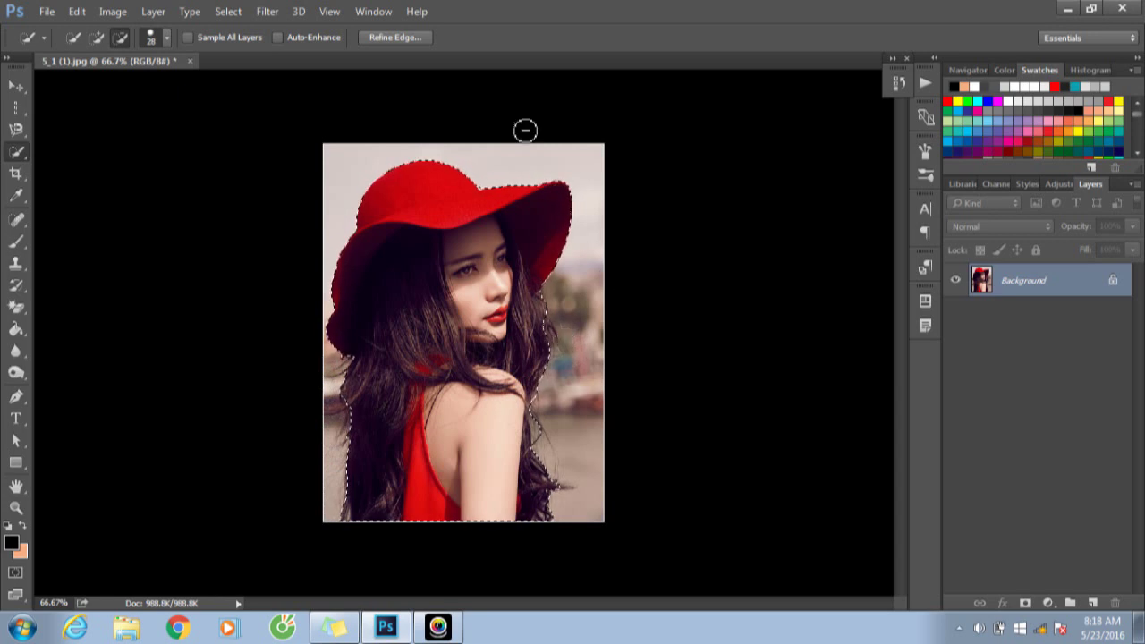
click(407, 38)
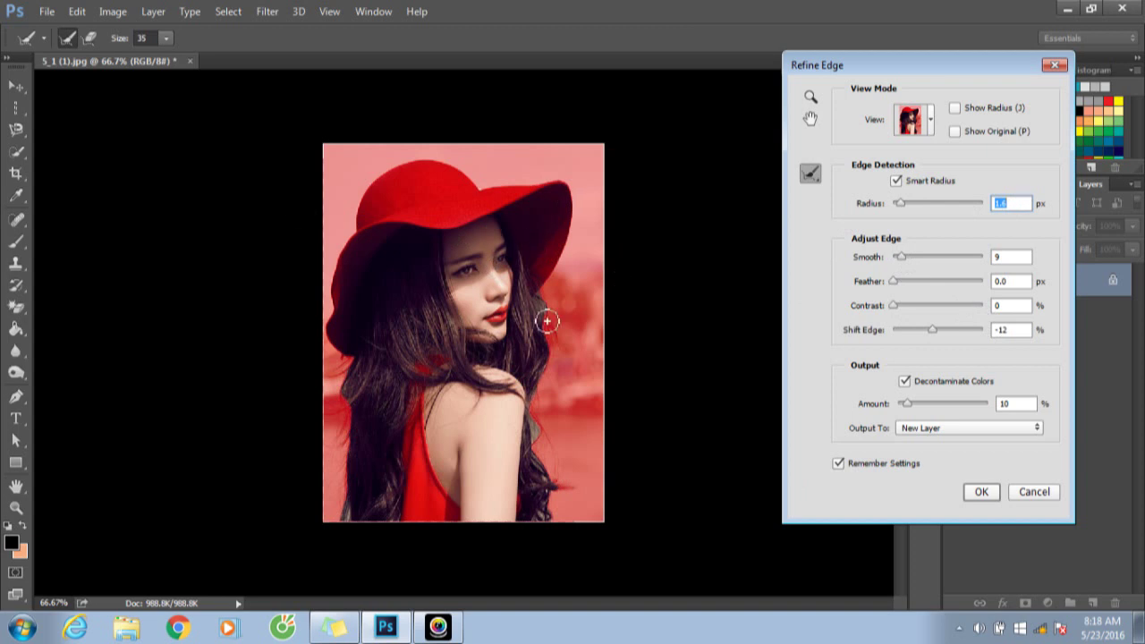
Refine the hair edges with Feather 0.5, Contrast 7, Shift Edge +3, output to a new layer.
drag(558, 313, 552, 373)
drag(931, 330, 956, 335)
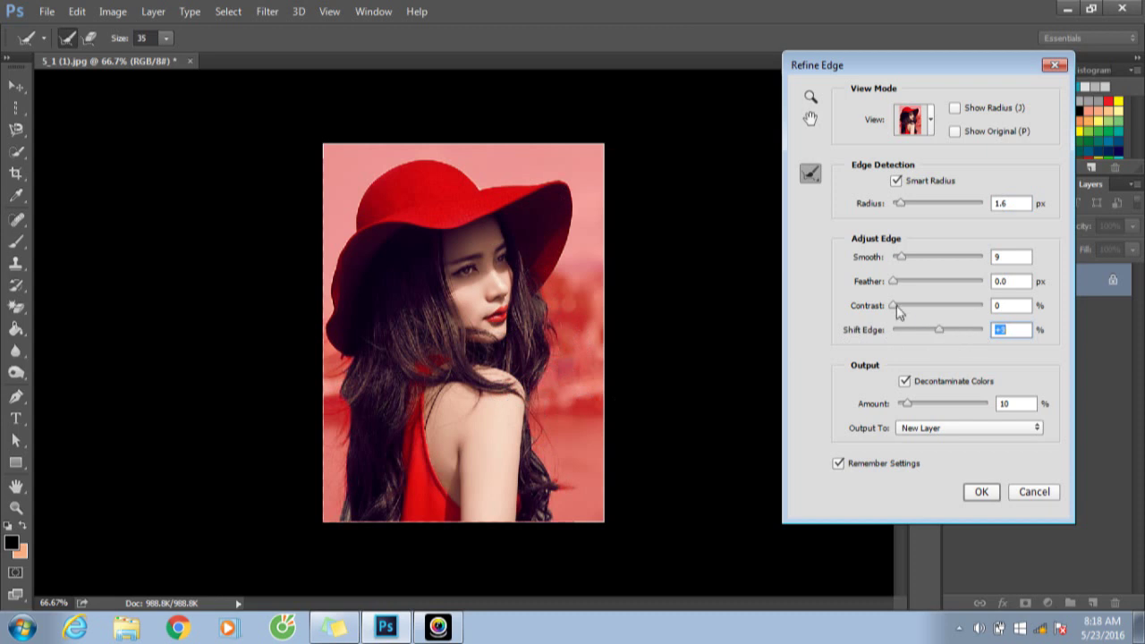
drag(896, 306, 900, 306)
drag(892, 282, 896, 282)
drag(322, 386, 309, 384)
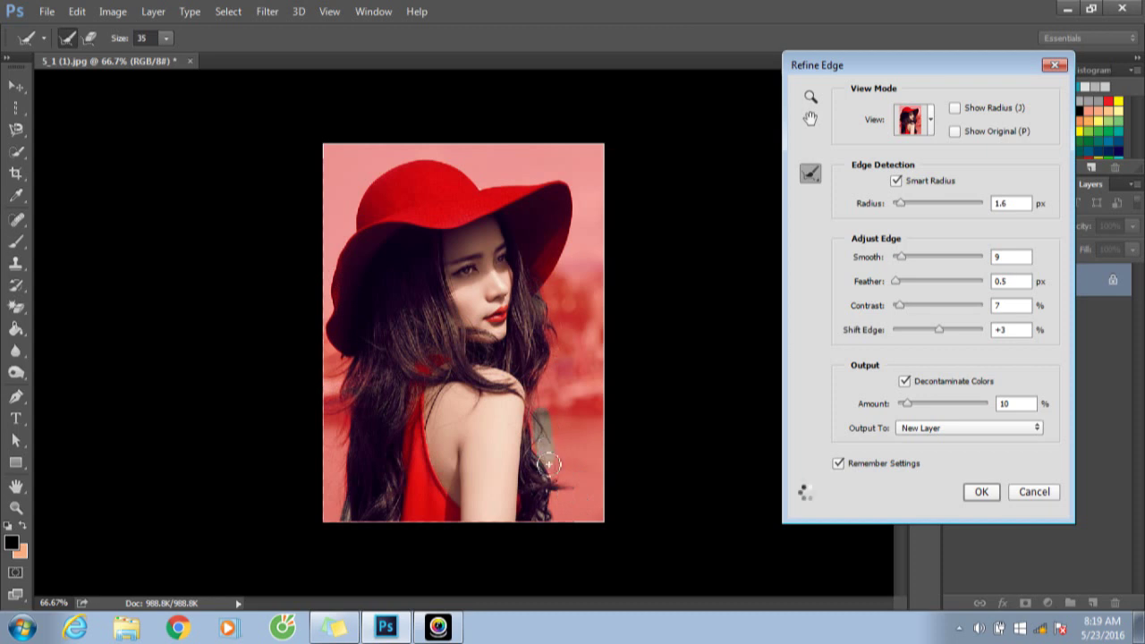
drag(536, 407, 568, 461)
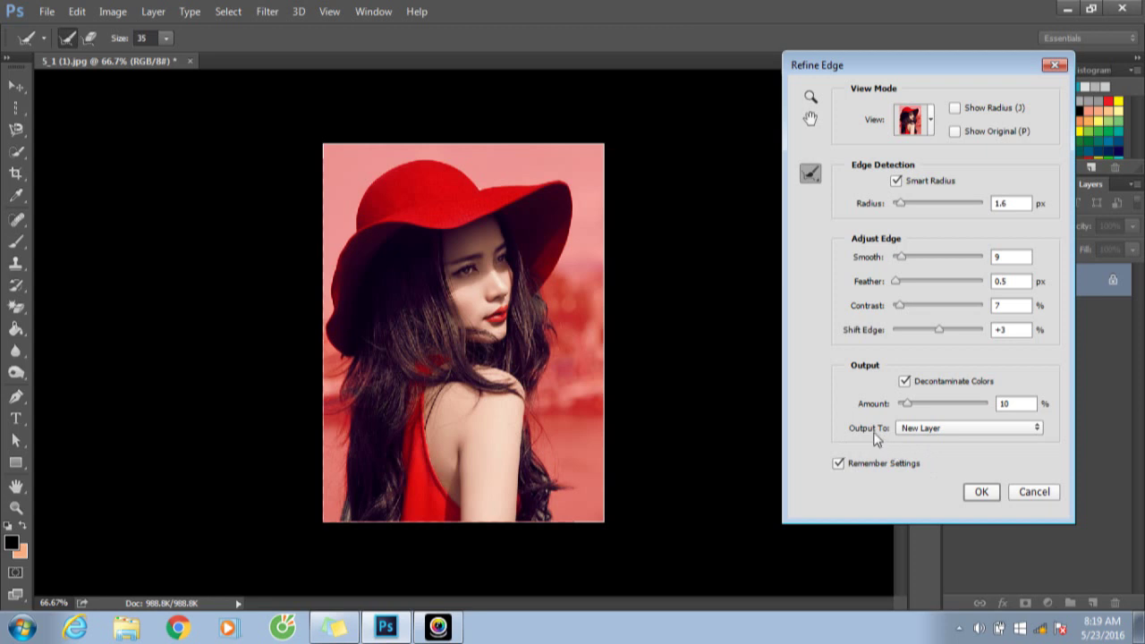
click(919, 430)
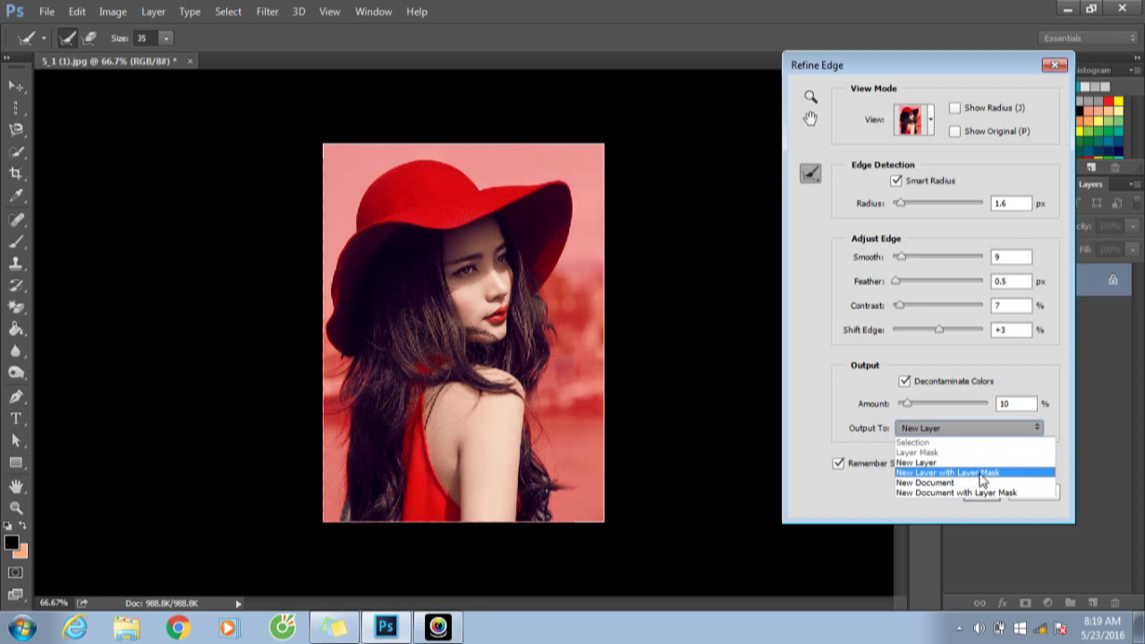
click(960, 428)
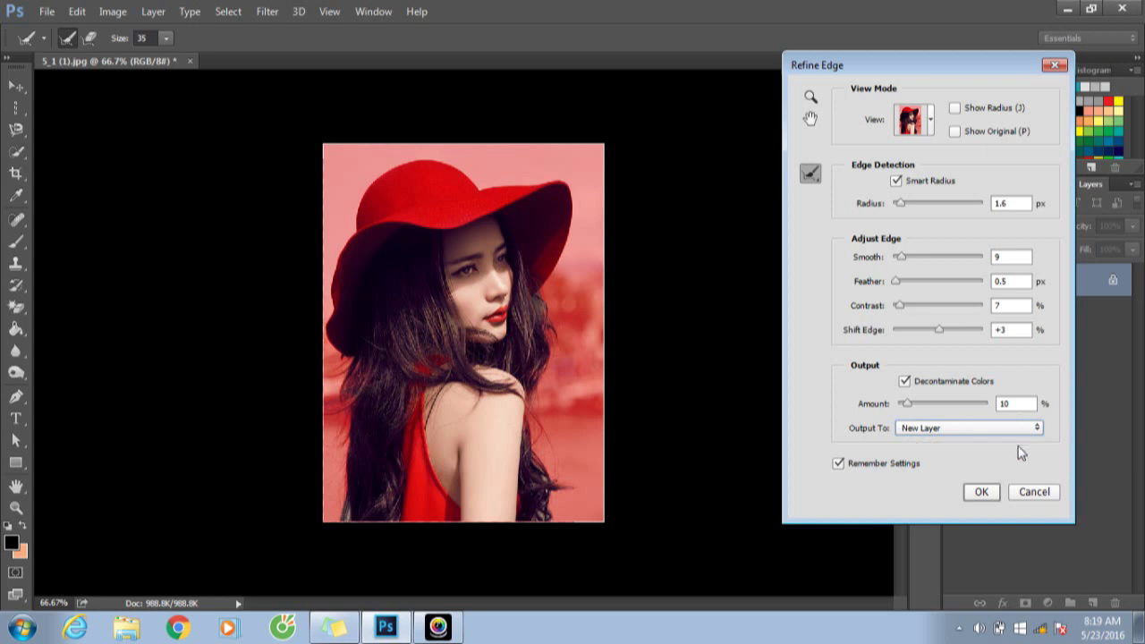
click(982, 492)
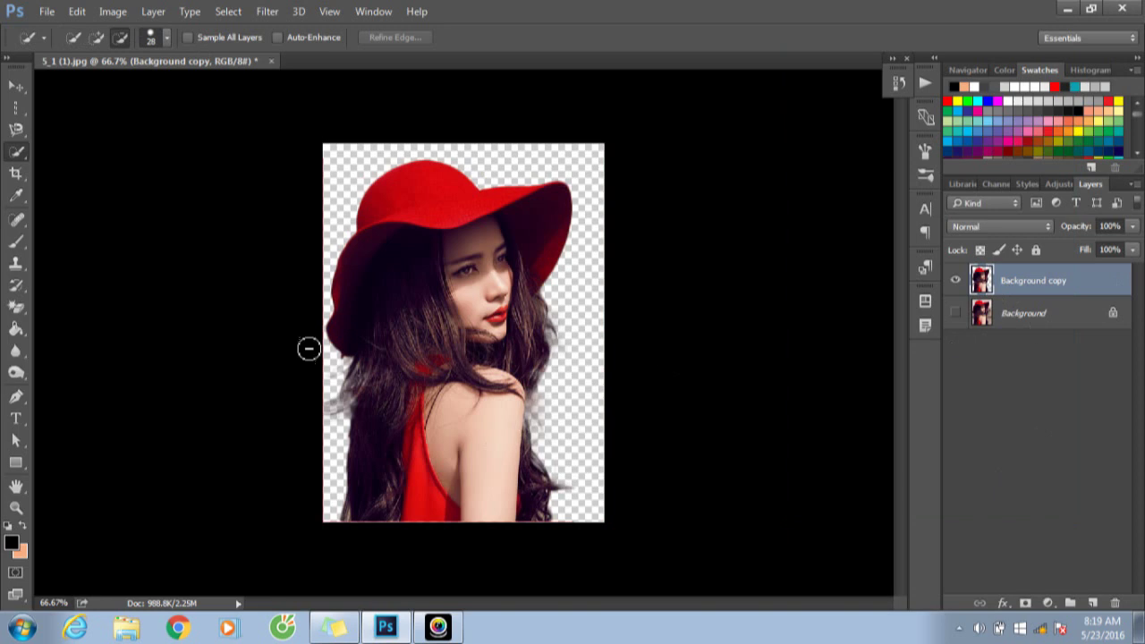
Fill the Background layer with black and make it visible beneath the cutout.
drag(563, 281, 675, 354)
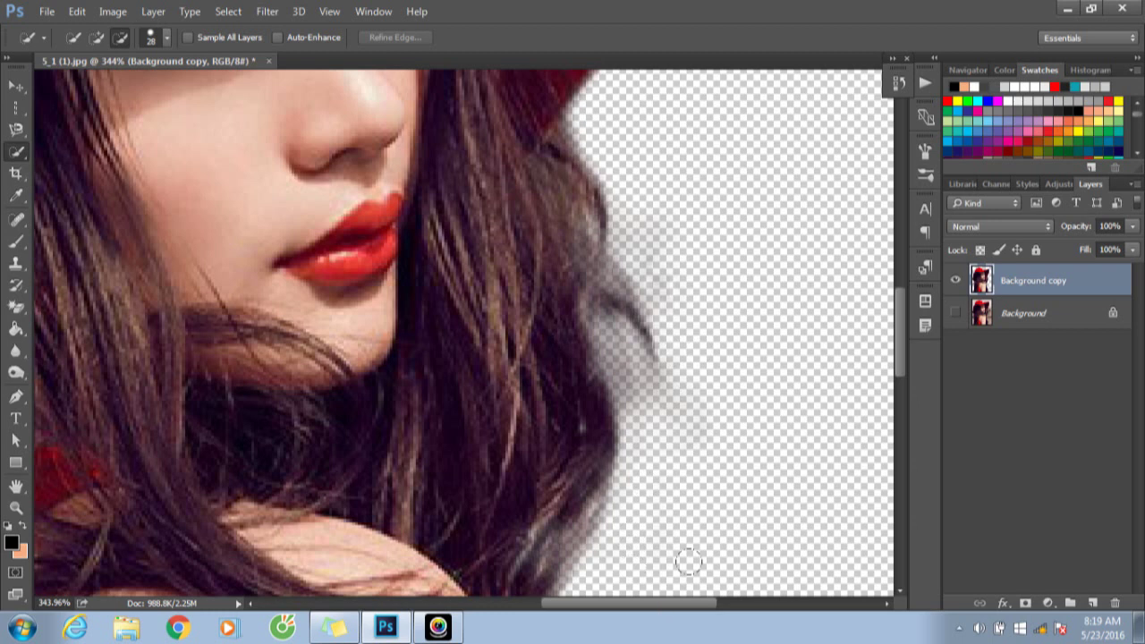
click(1044, 315)
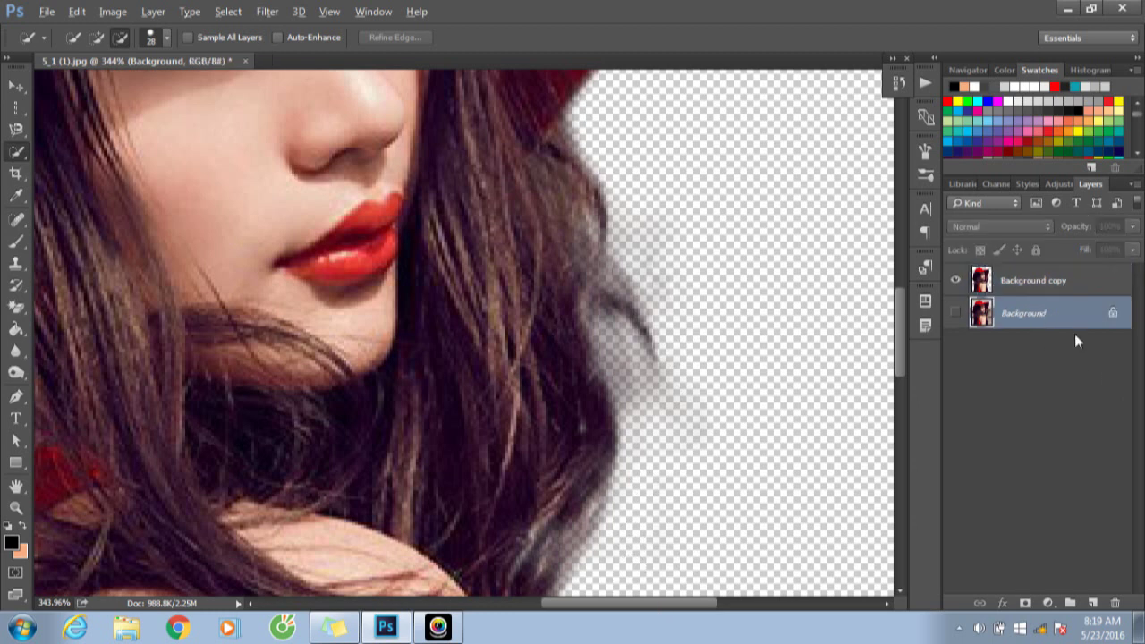
key(alt+BackSpace)
click(956, 312)
drag(640, 604, 473, 604)
scroll(486, 411, down, 3)
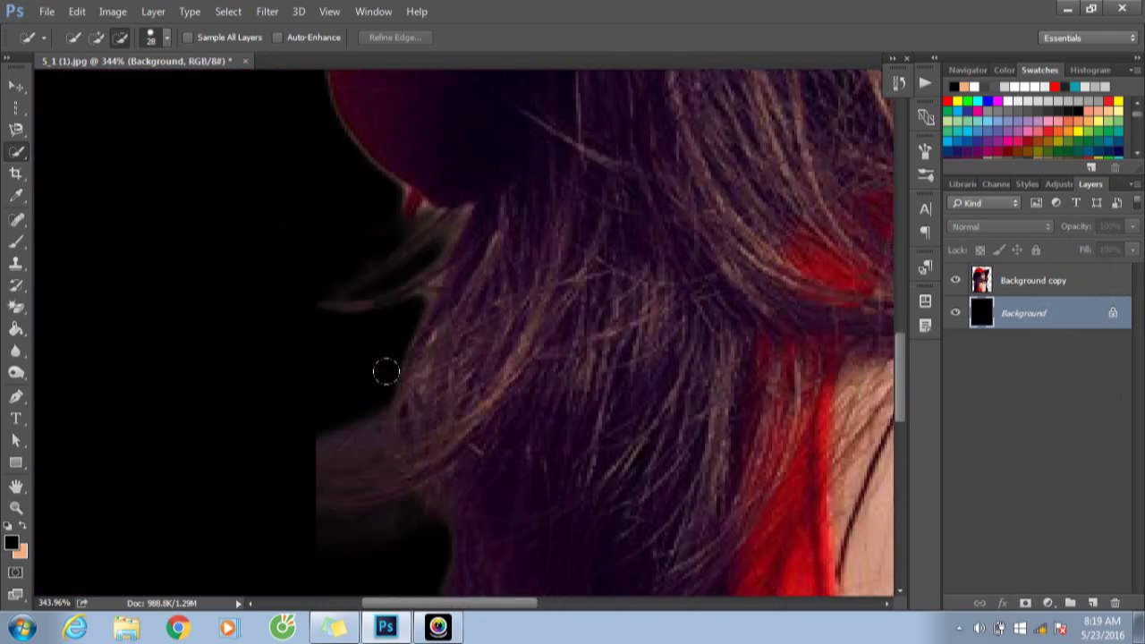
scroll(383, 373, down, 2)
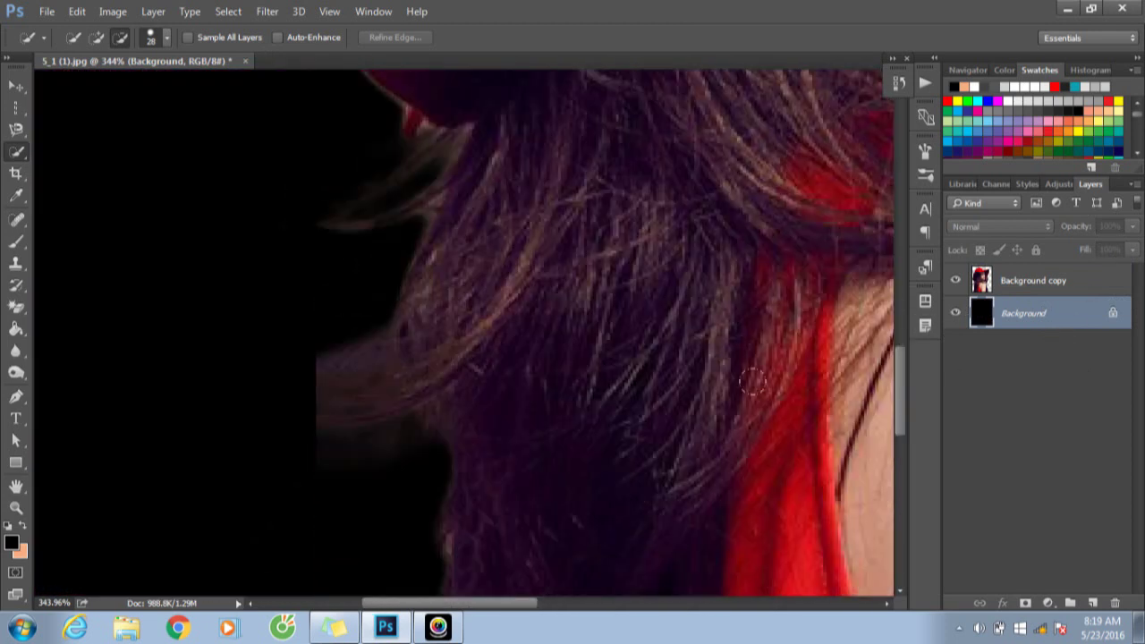
Reset default colours, swap to white, and fill the Background layer with white.
key(d)
key(x)
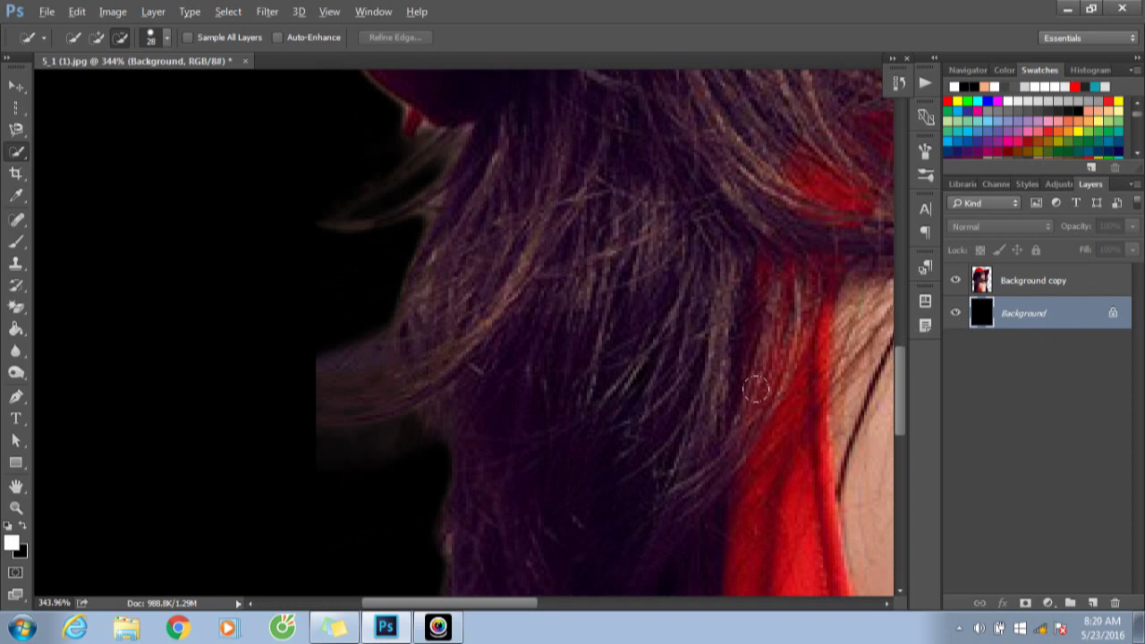
key(alt+BackSpace)
alt+scroll(782, 414, down, 3)
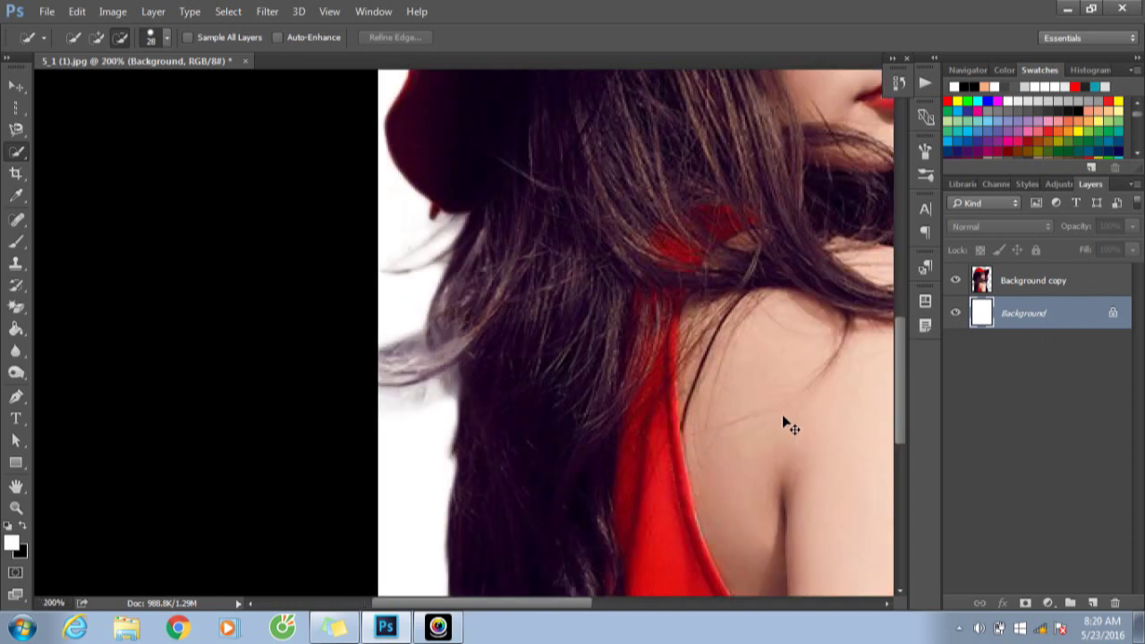
alt+scroll(782, 414, down, 2)
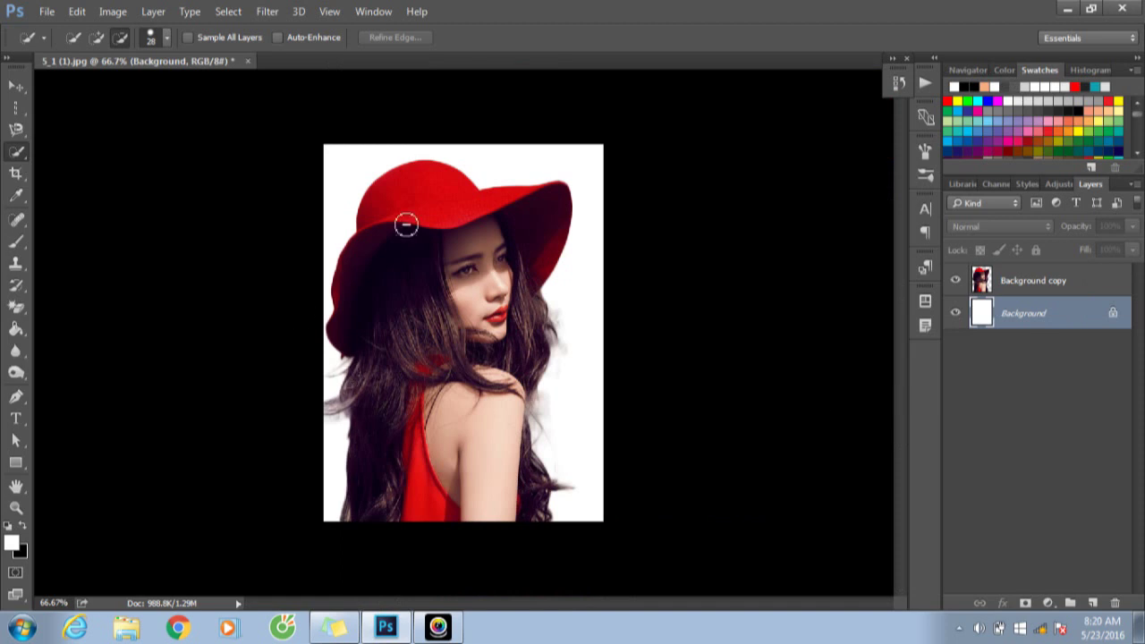
Inspect the hair edge up close, clear the stray selection, and fit the image to view.
drag(422, 214, 579, 374)
drag(603, 417, 644, 417)
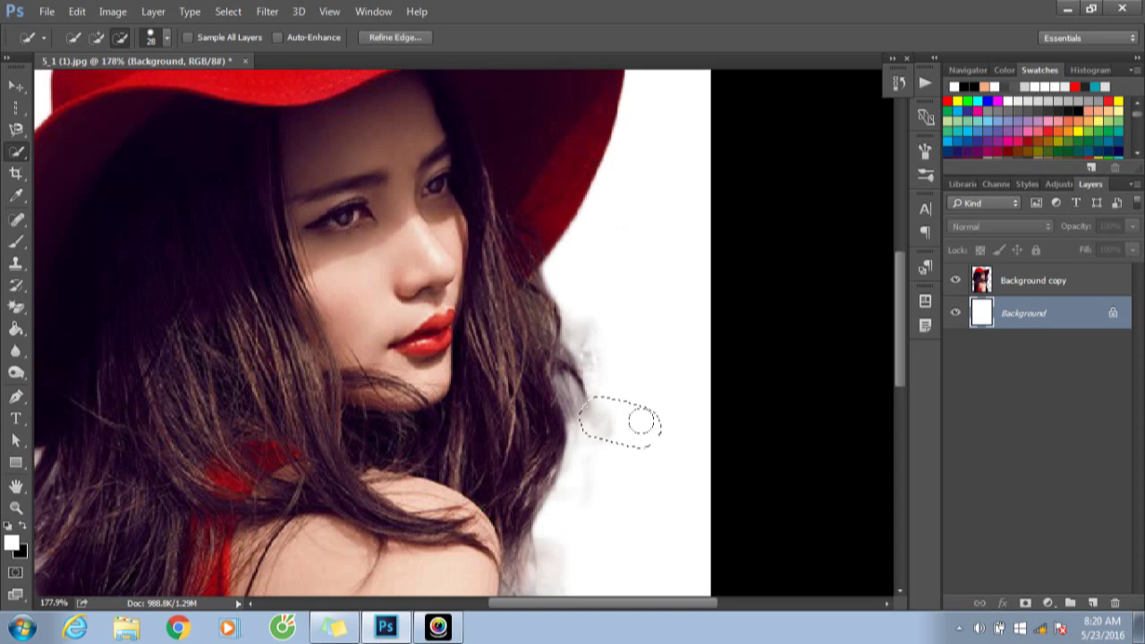
key(ctrl+d)
scroll(626, 411, down, 2)
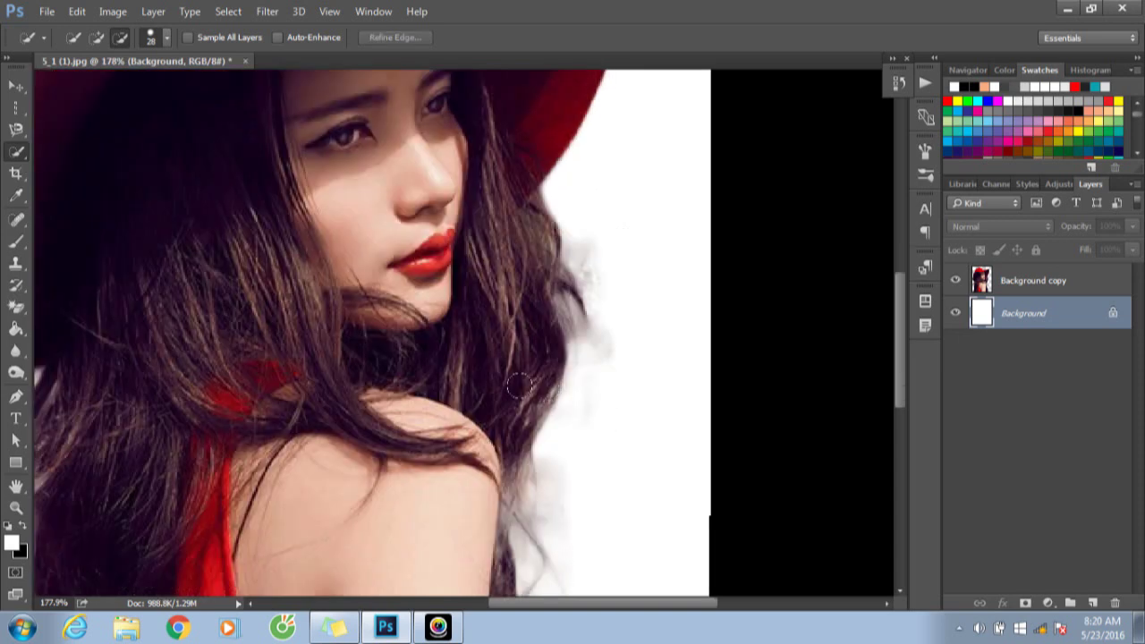
scroll(582, 555, down, 2)
key(ctrl+0)
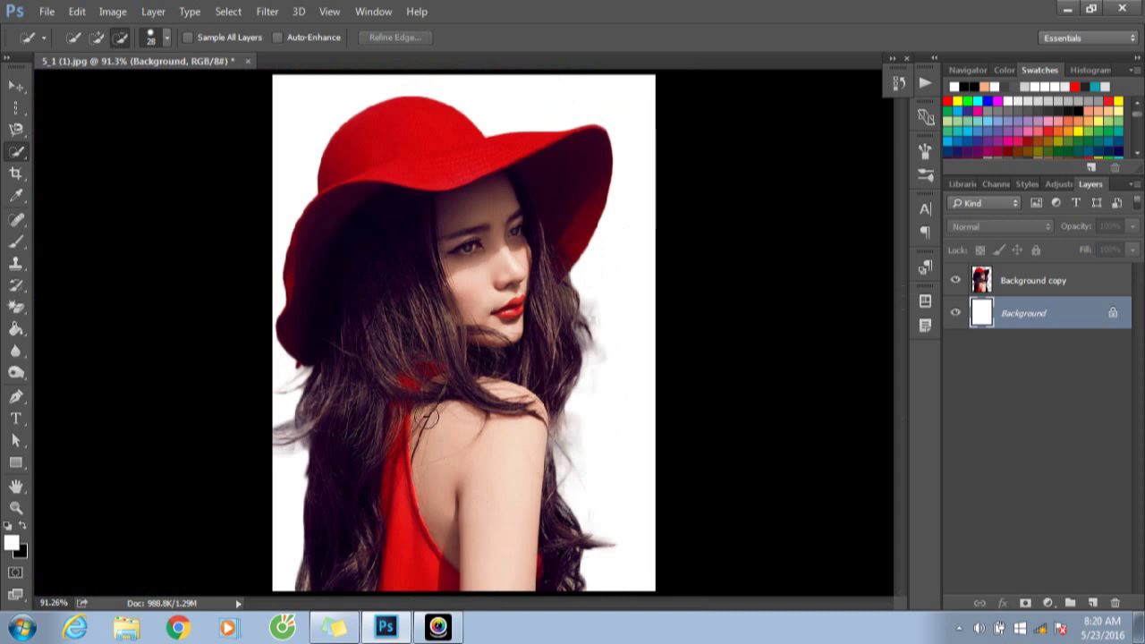
Switch to the Magic Wand, test-select the white background, then deselect it.
right_click(18, 152)
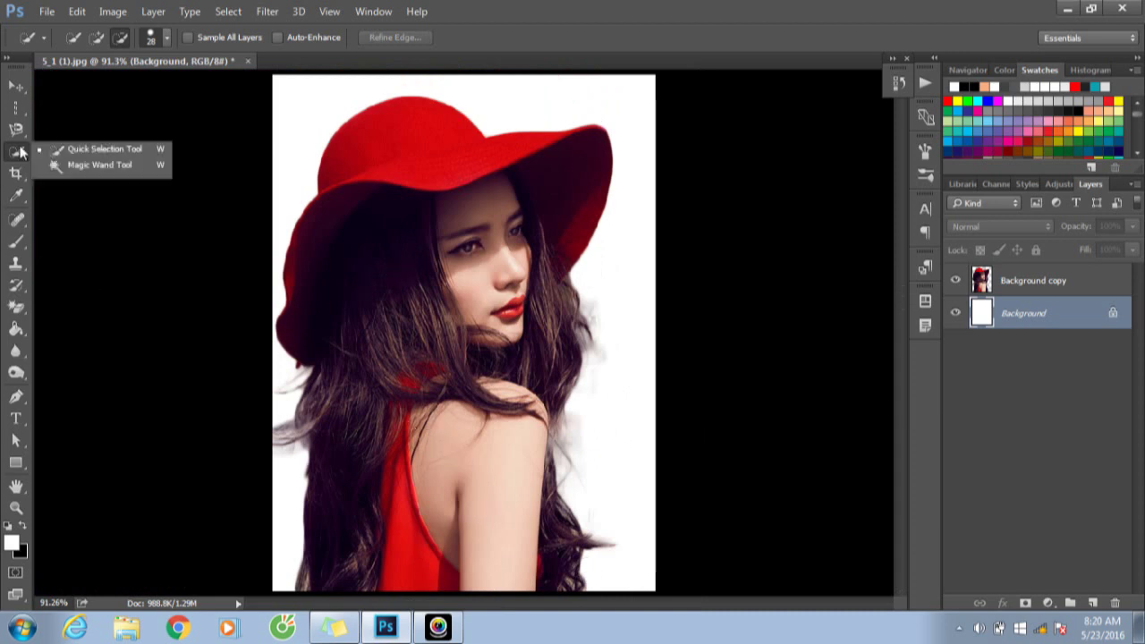
click(80, 165)
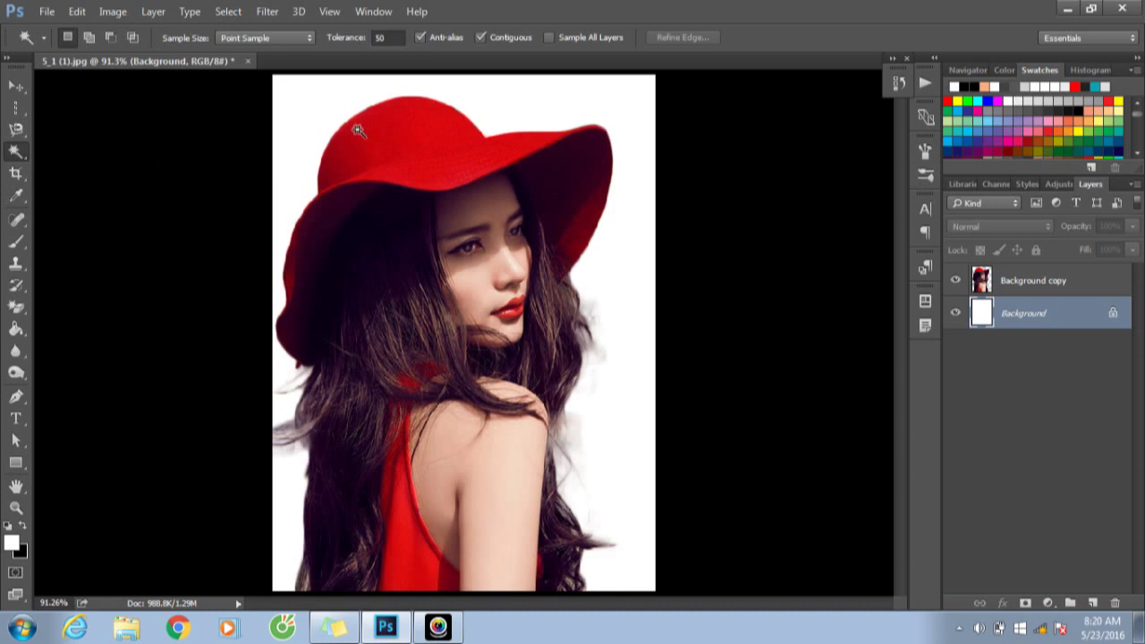
click(425, 144)
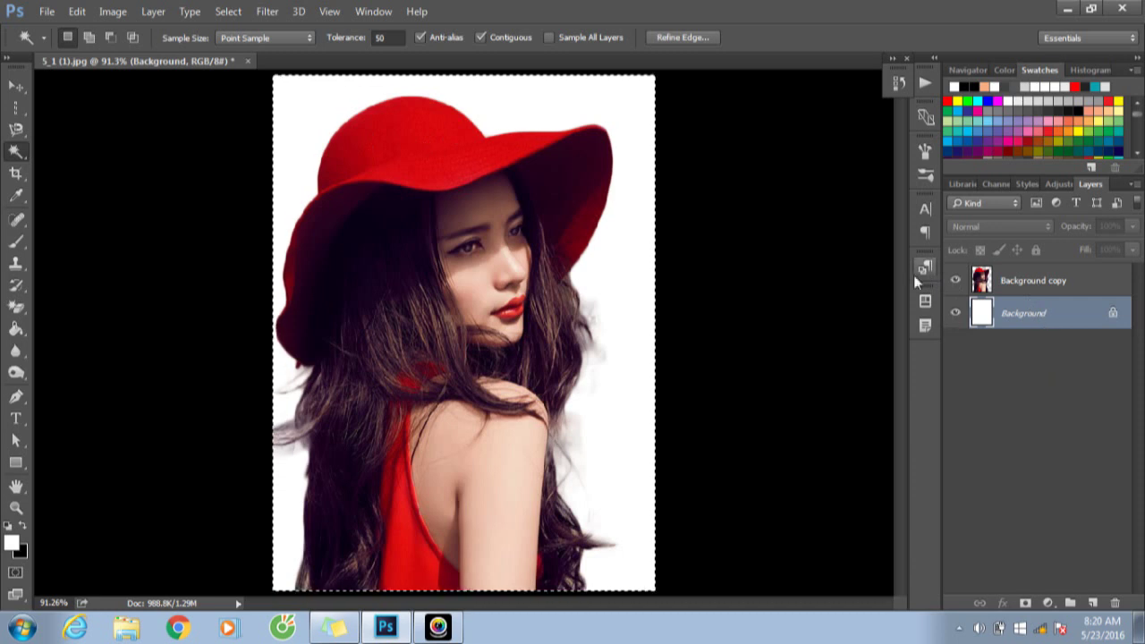
key(ctrl+d)
click(998, 283)
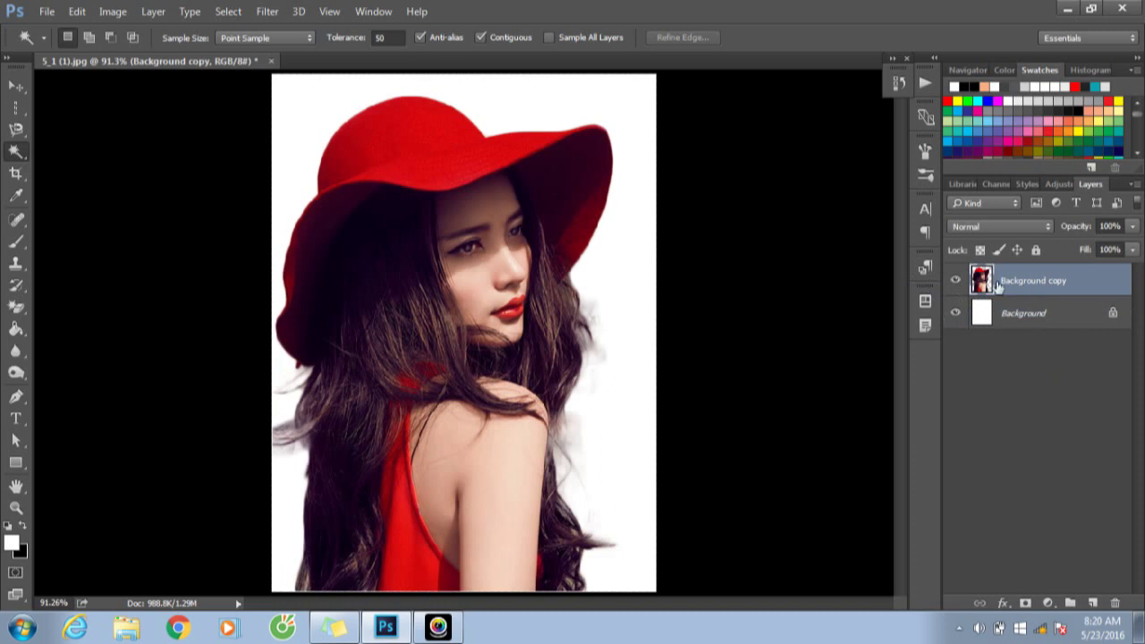
Magic Wand-select the red hat, Shift-adding crown and brim, then the shoulder, and deselect.
click(417, 147)
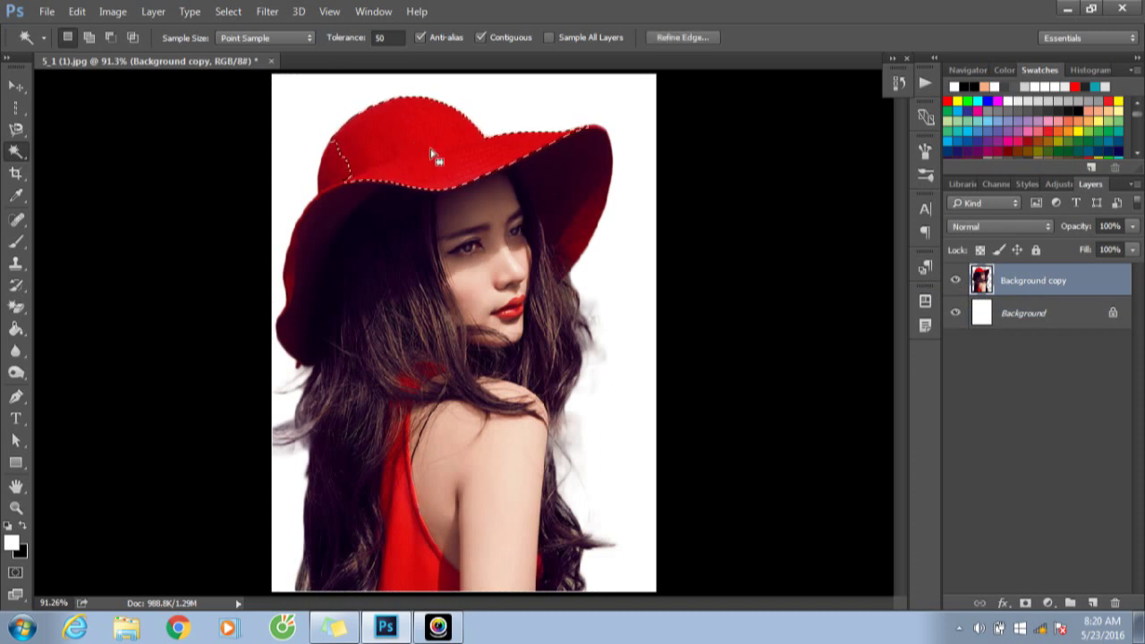
click(338, 184)
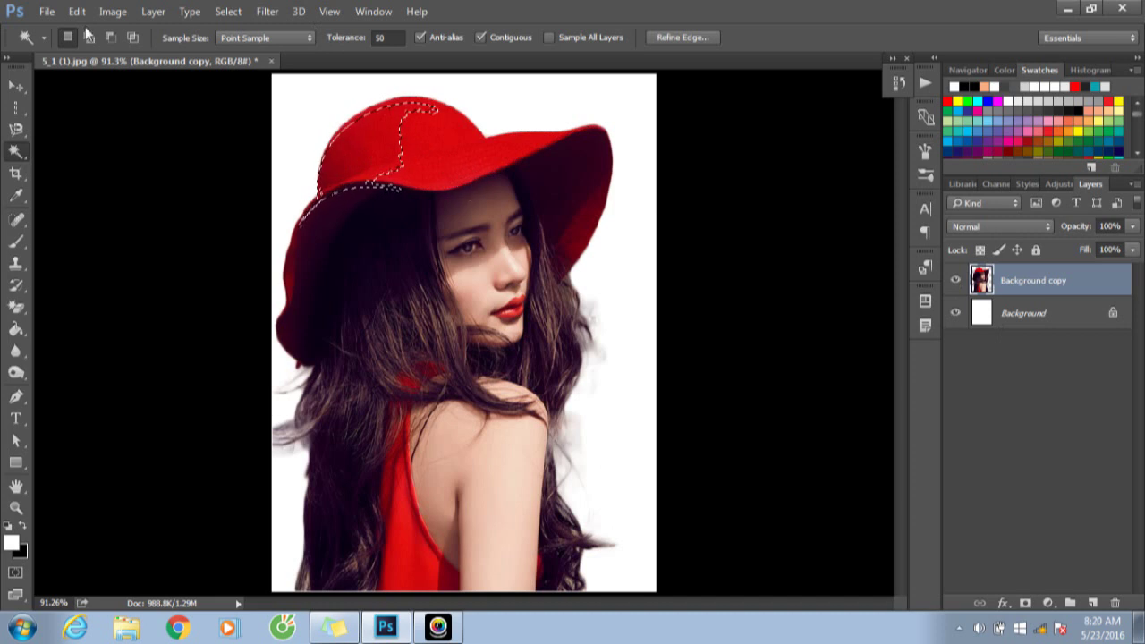
key(shift)
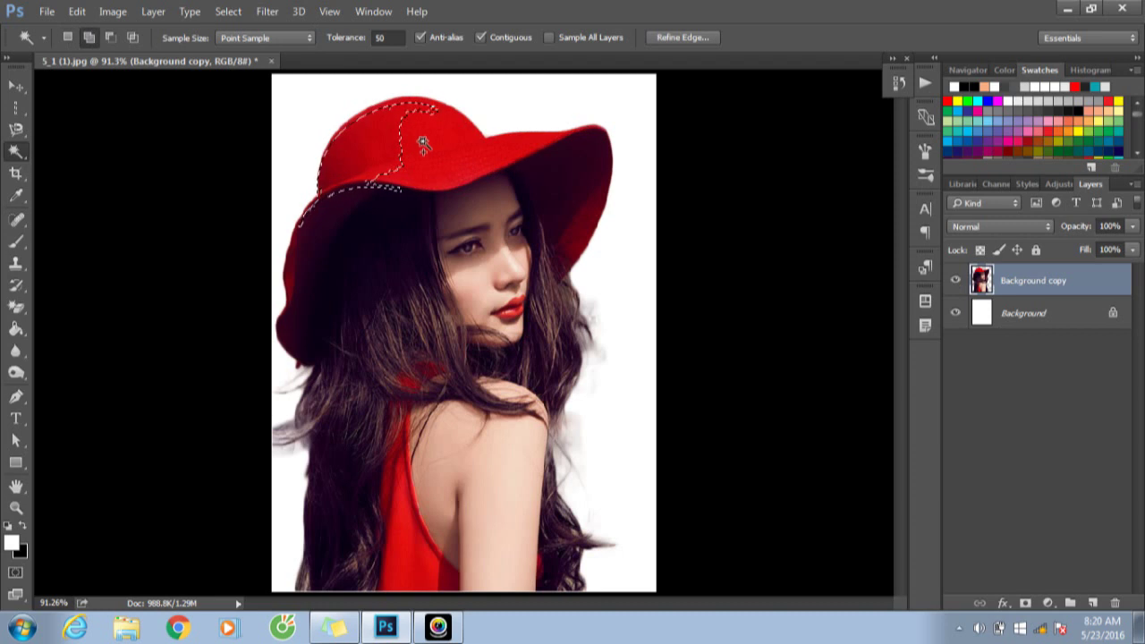
shift+click(431, 141)
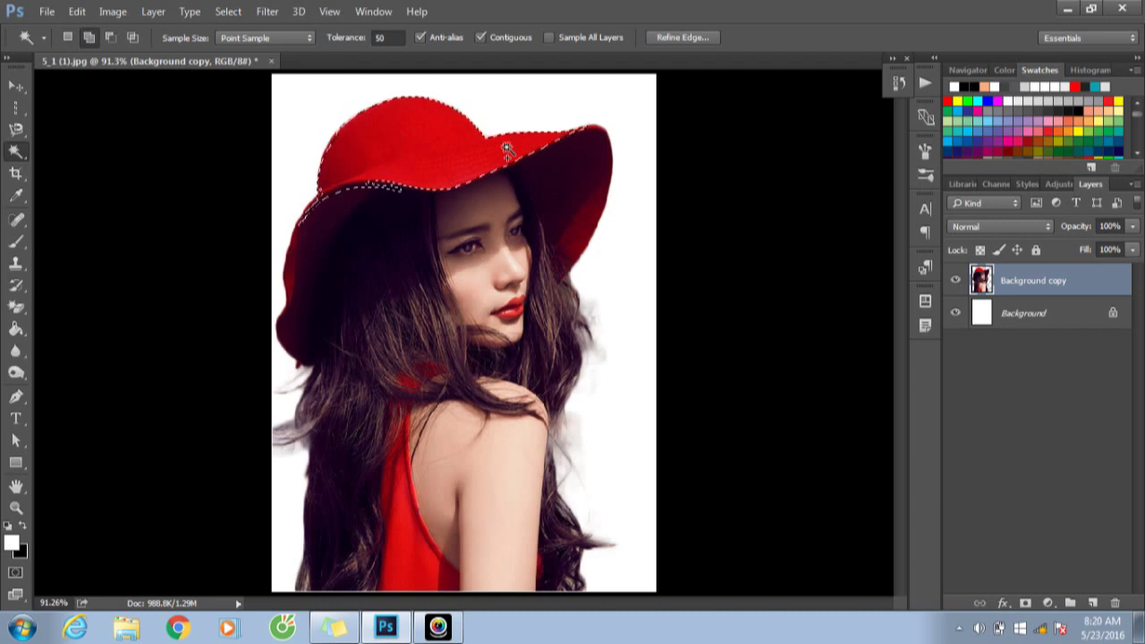
click(553, 165)
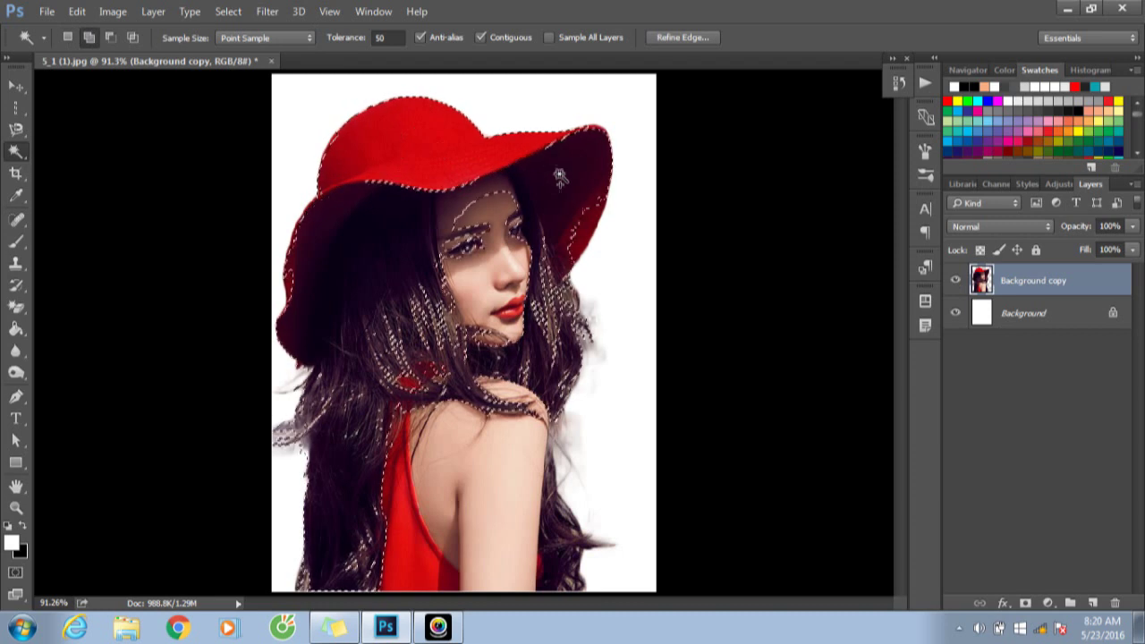
click(68, 36)
key(shift)
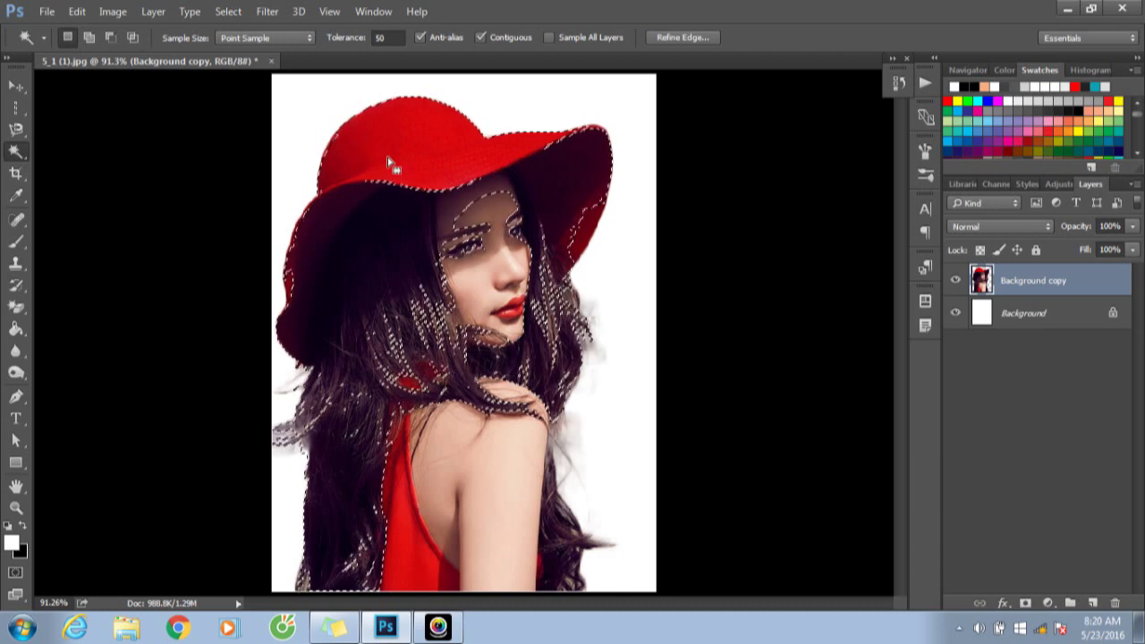
click(498, 475)
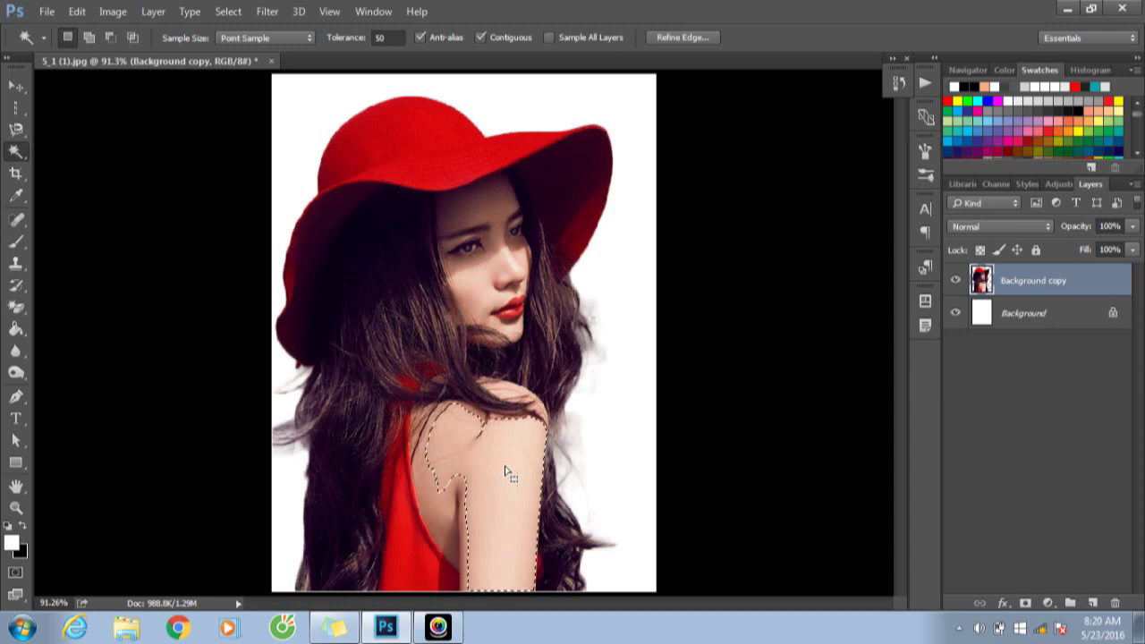
key(ctrl+d)
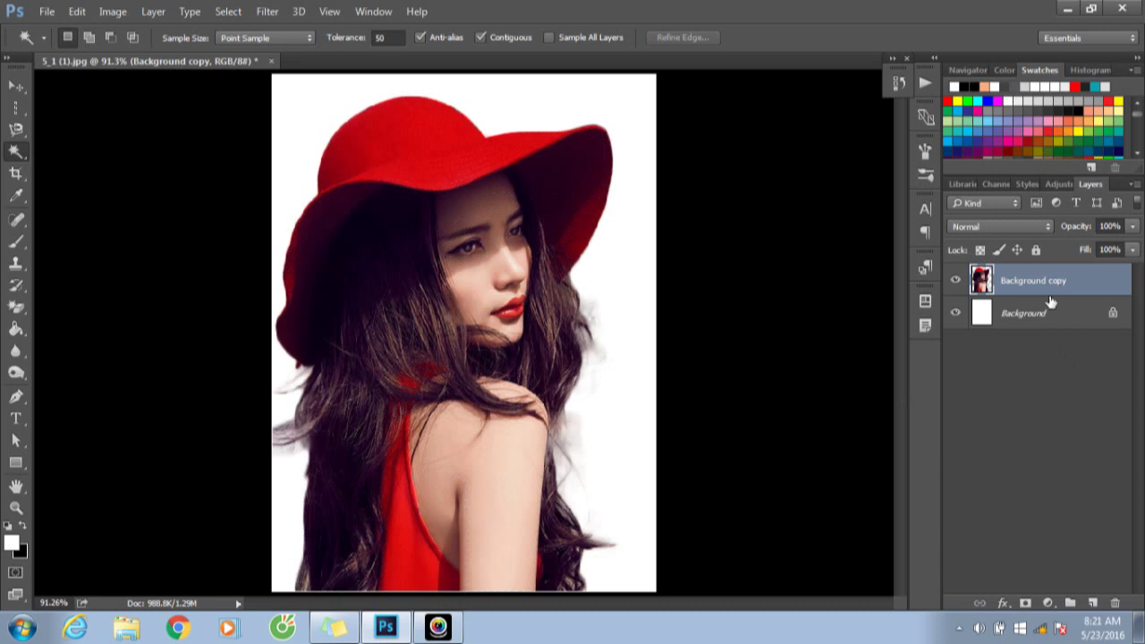
Merge the cut-out down with Ctrl+E, then test Magic Wand selections on the hat and background.
key(ctrl+e)
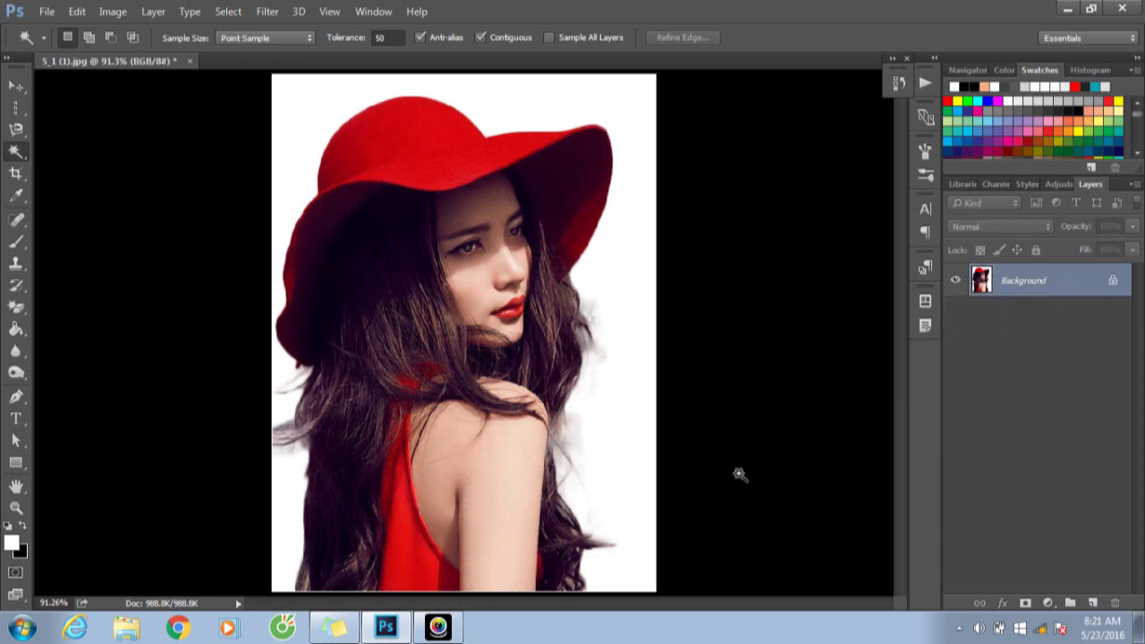
click(453, 170)
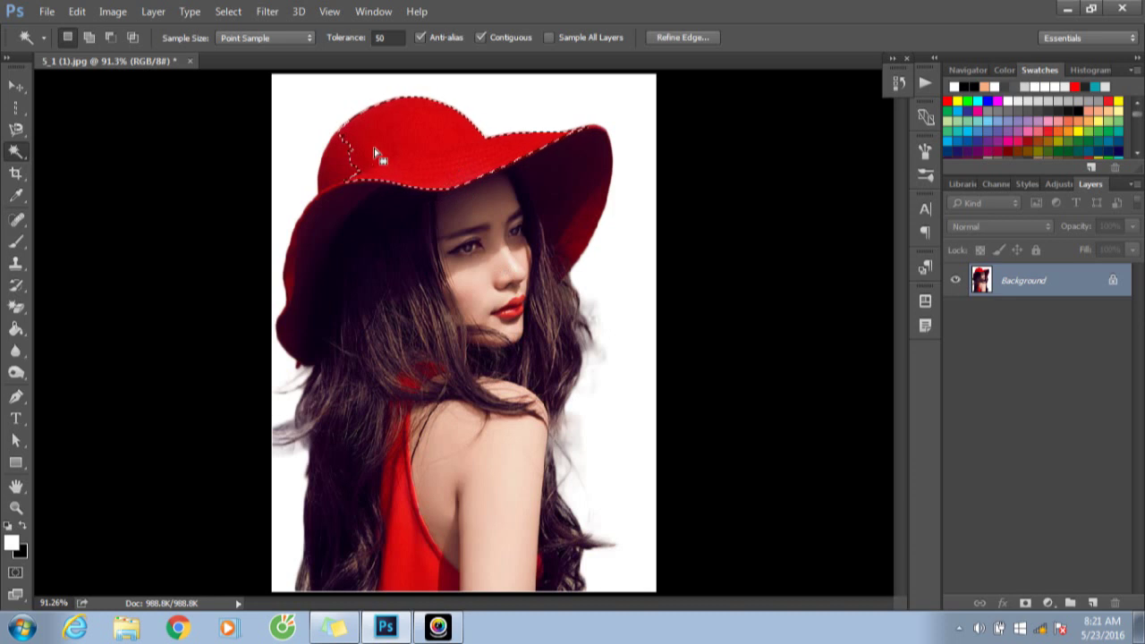
key(ctrl+d)
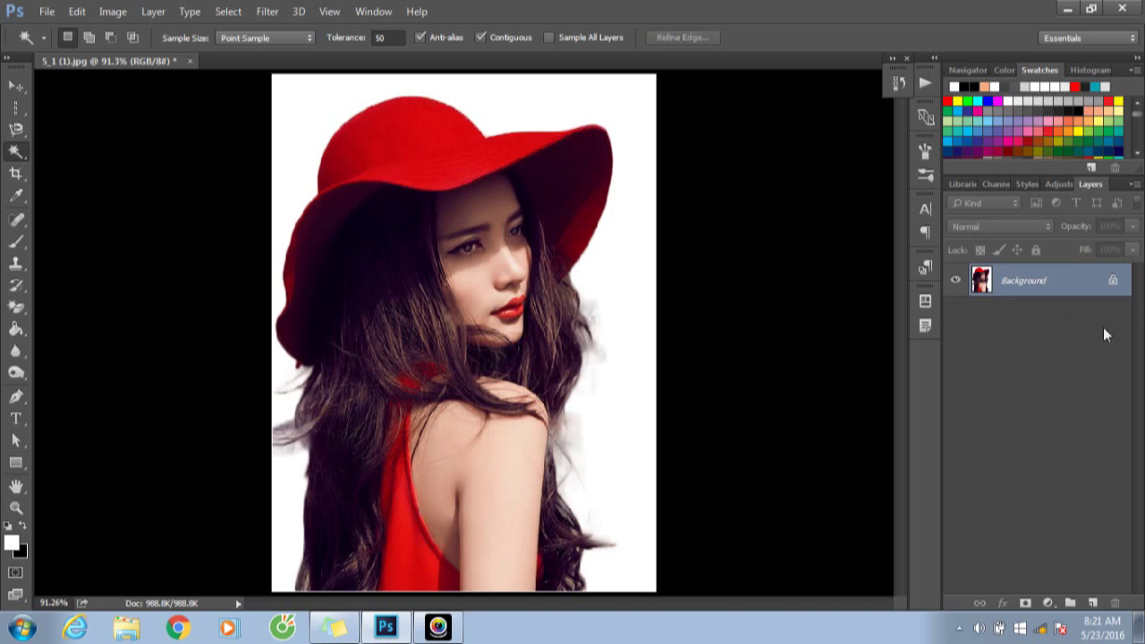
click(581, 102)
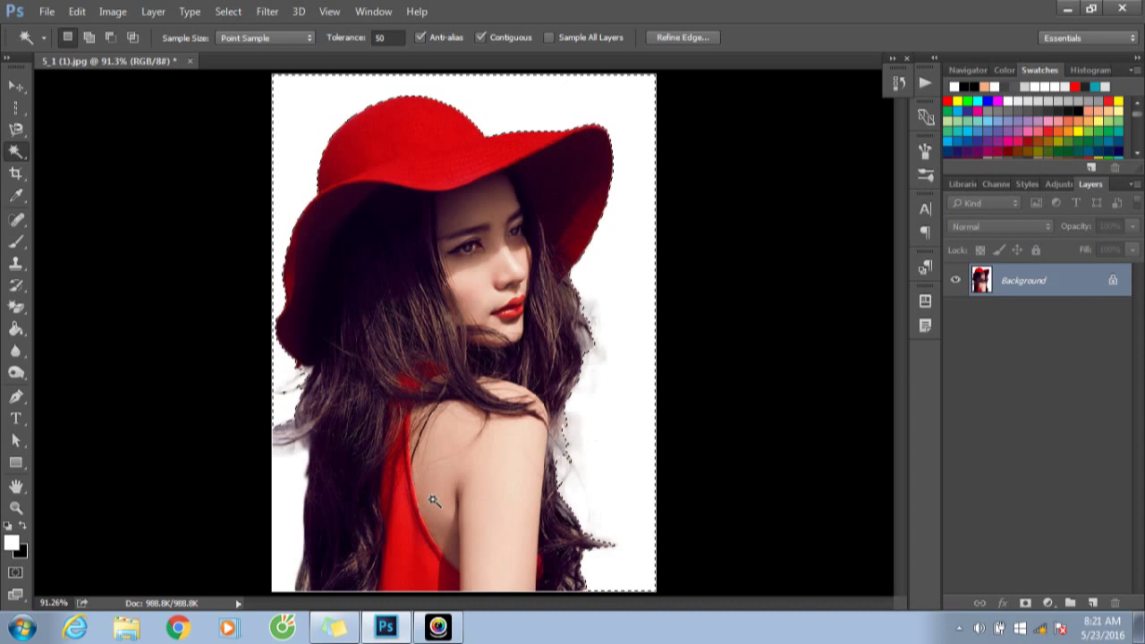
key(shift)
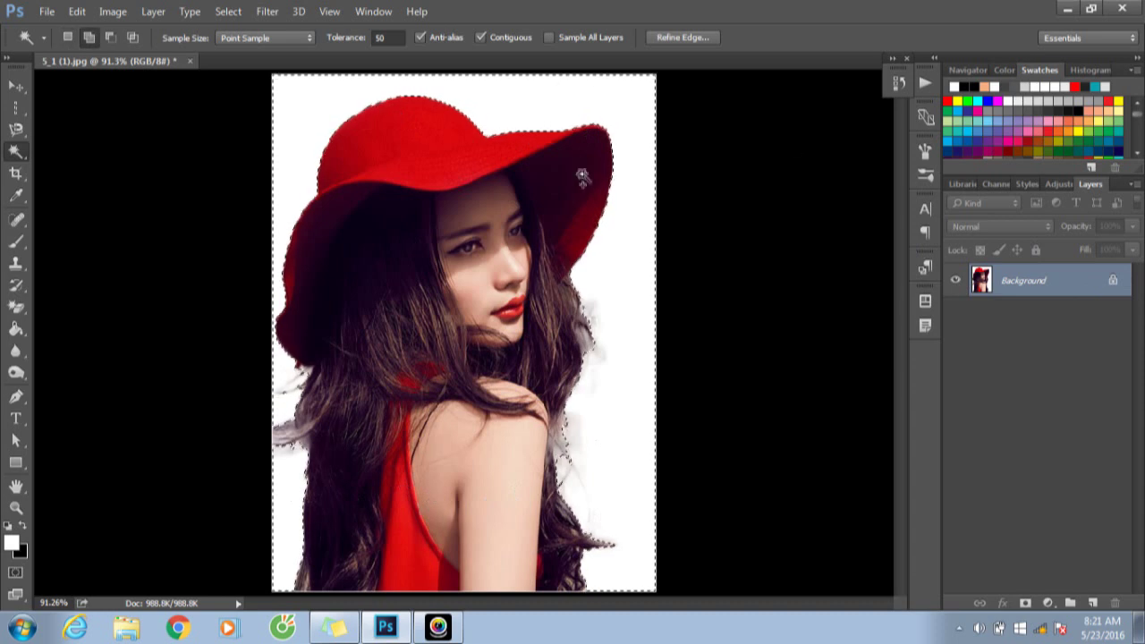
click(664, 228)
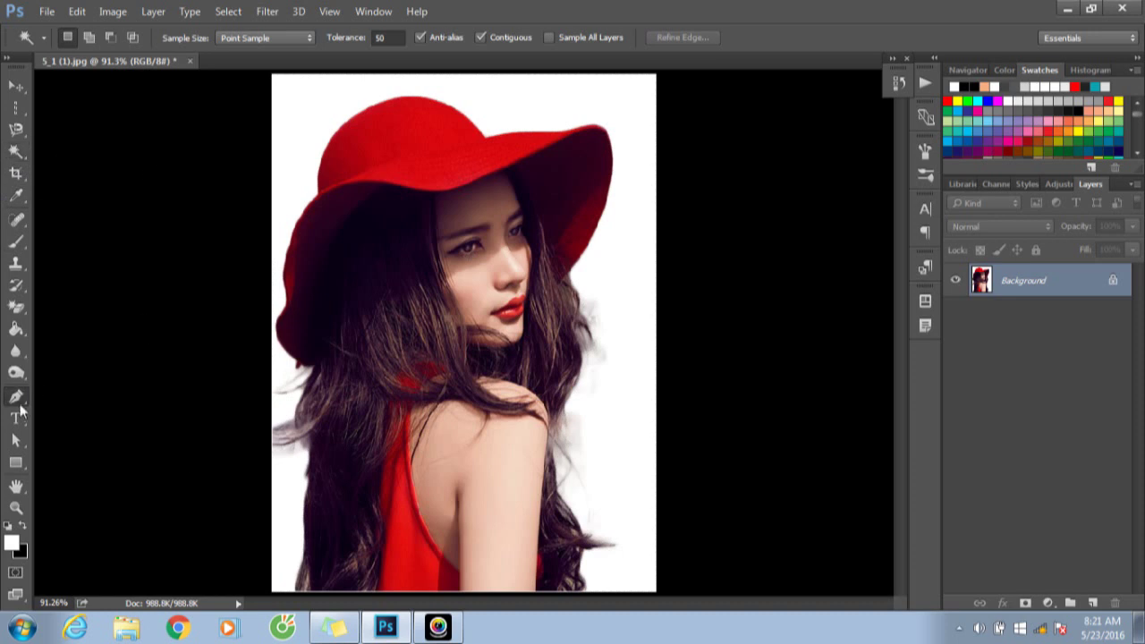
Take the Pen tool, place anchors on the hat's left edge and top, then undo the path.
click(16, 396)
click(84, 396)
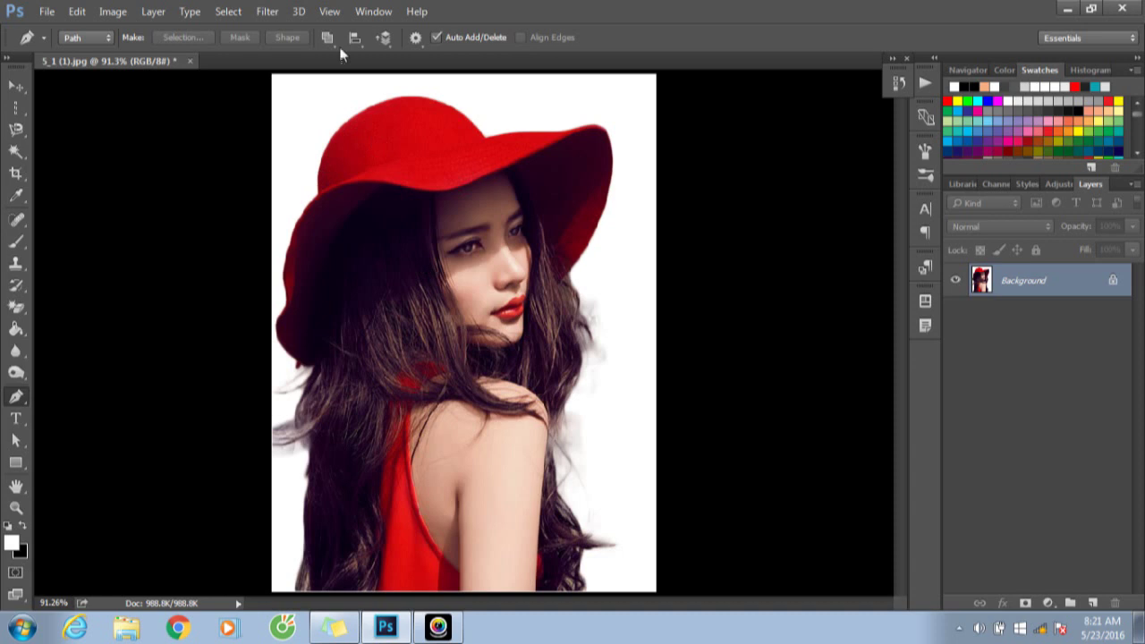
click(319, 198)
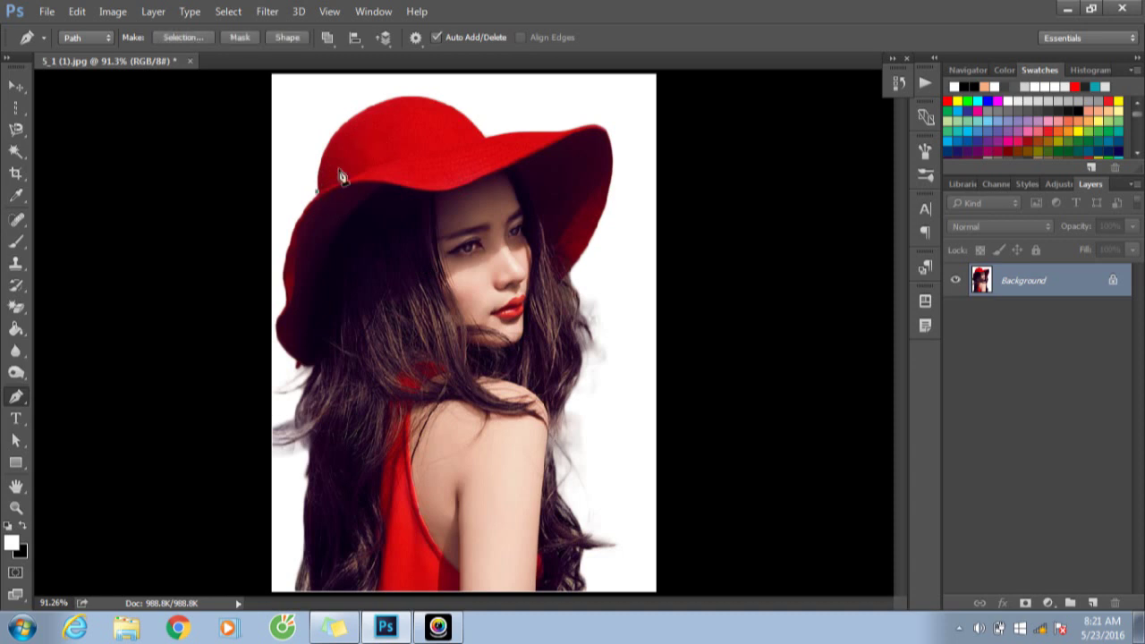
click(485, 138)
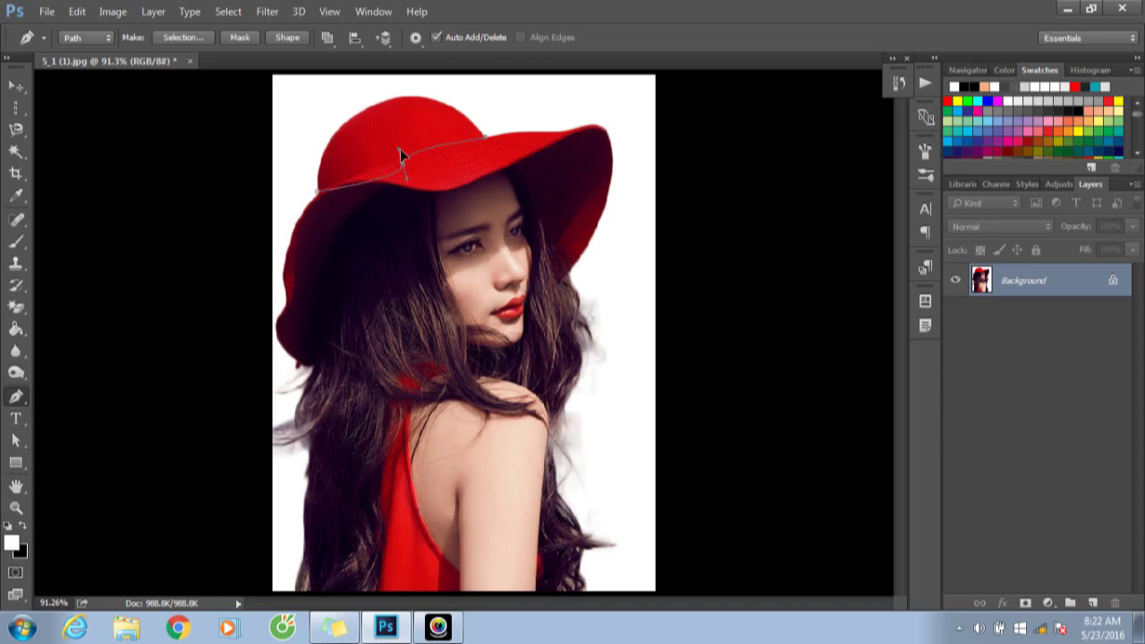
key(ctrl+z)
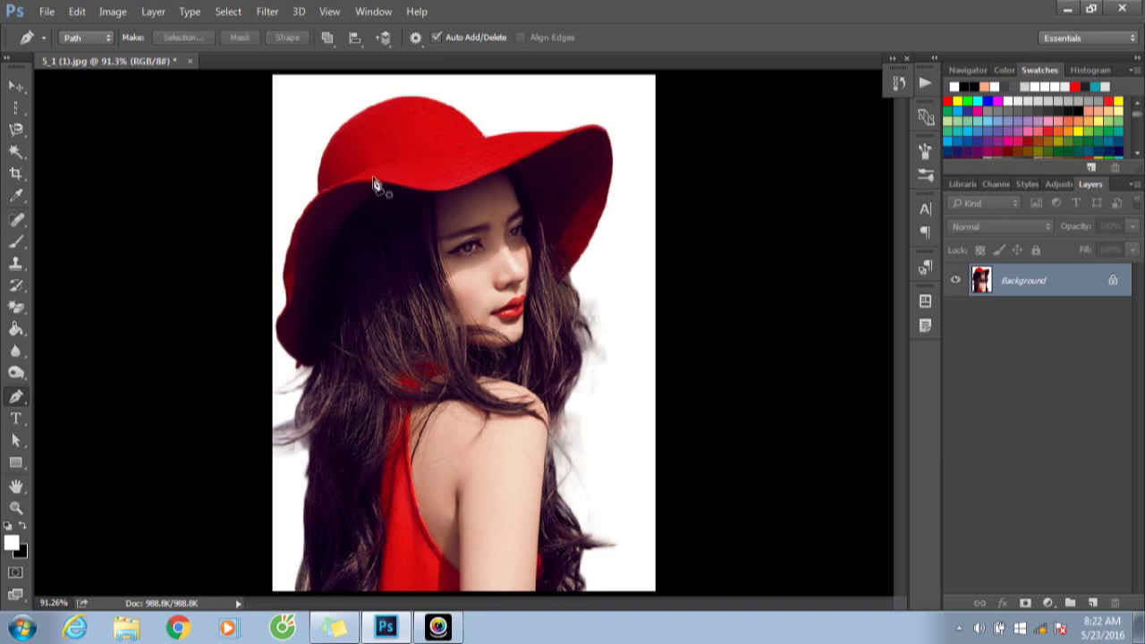
Start a Pen path at the hat's left edge and top, pulling a middle anchor upward.
right_click(20, 398)
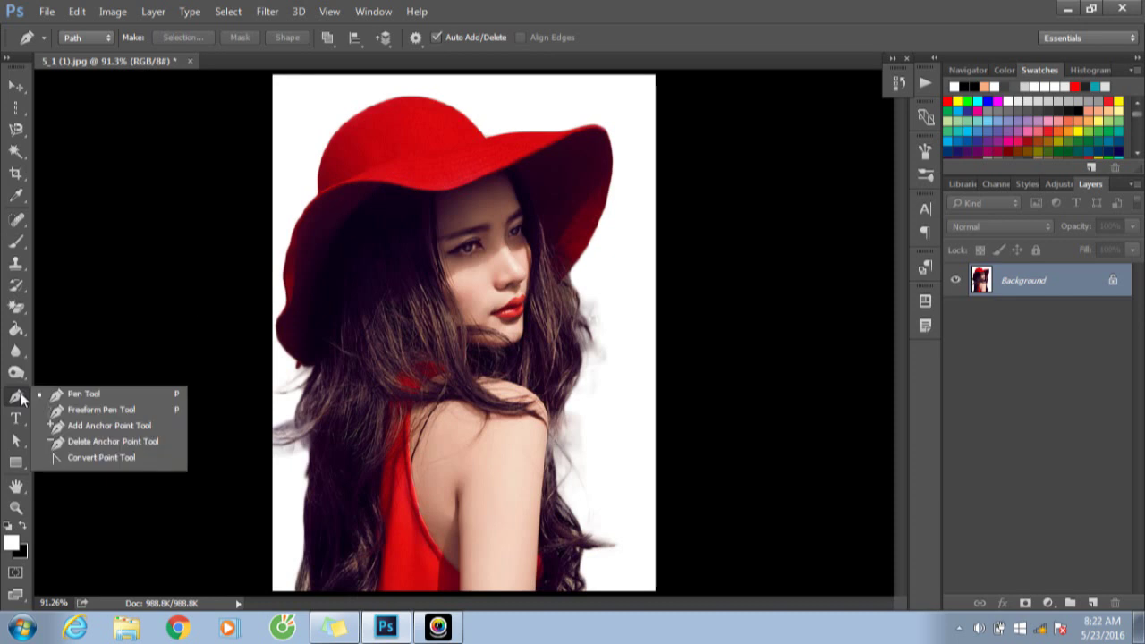
click(98, 393)
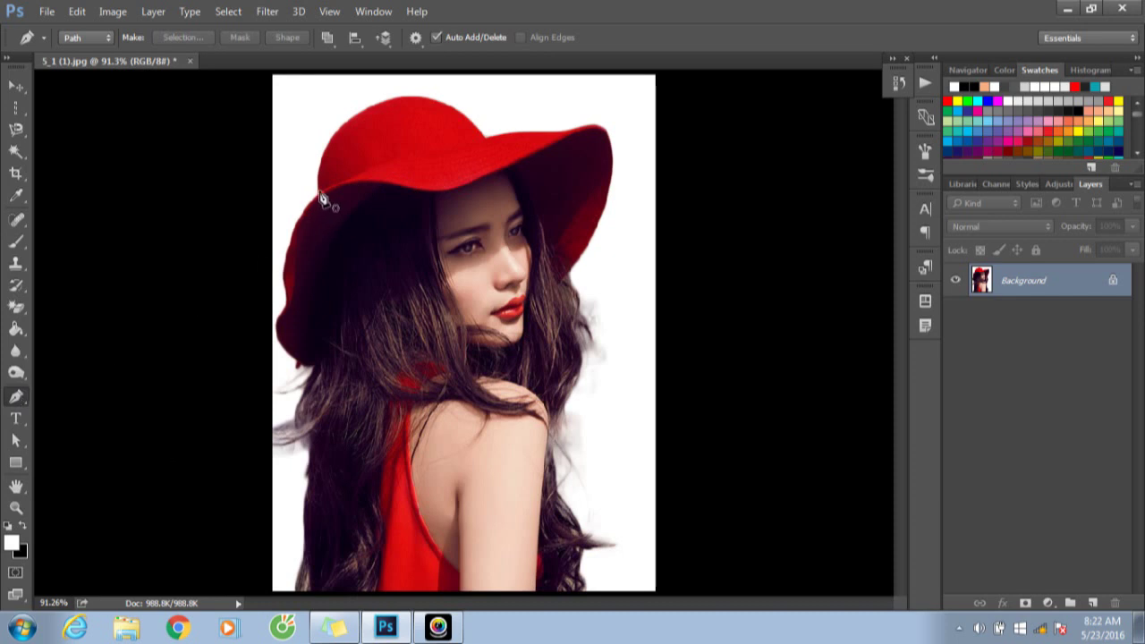
click(317, 194)
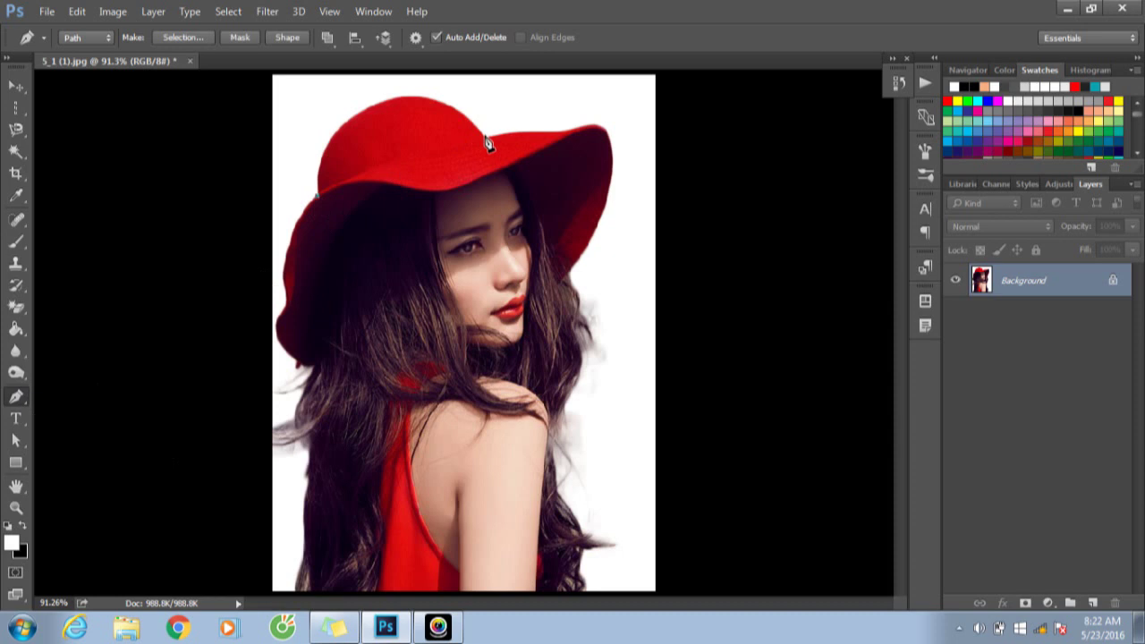
click(484, 136)
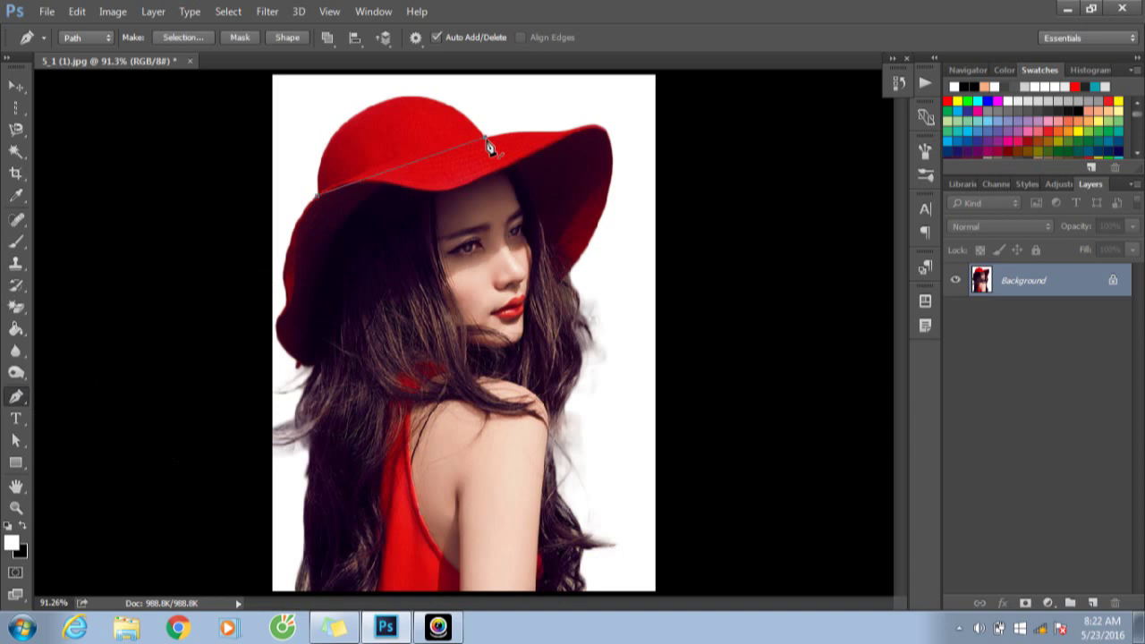
click(409, 165)
drag(409, 166, 380, 107)
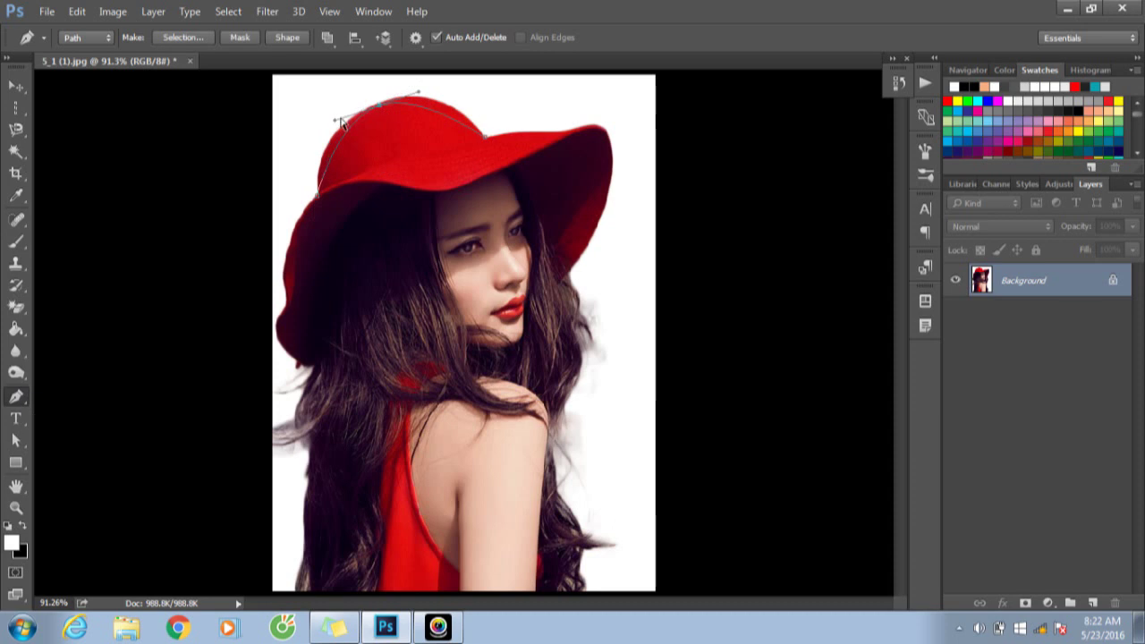
Bend the path with added anchors to hug the hat's crown, right curve and left edge.
drag(284, 95, 528, 205)
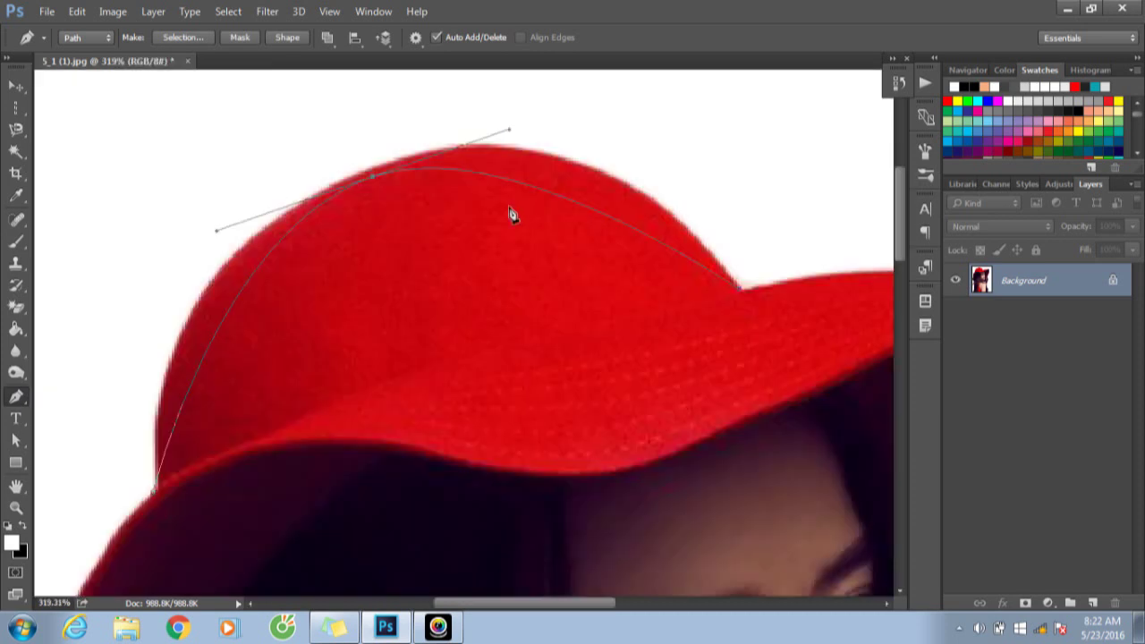
drag(563, 204, 563, 157)
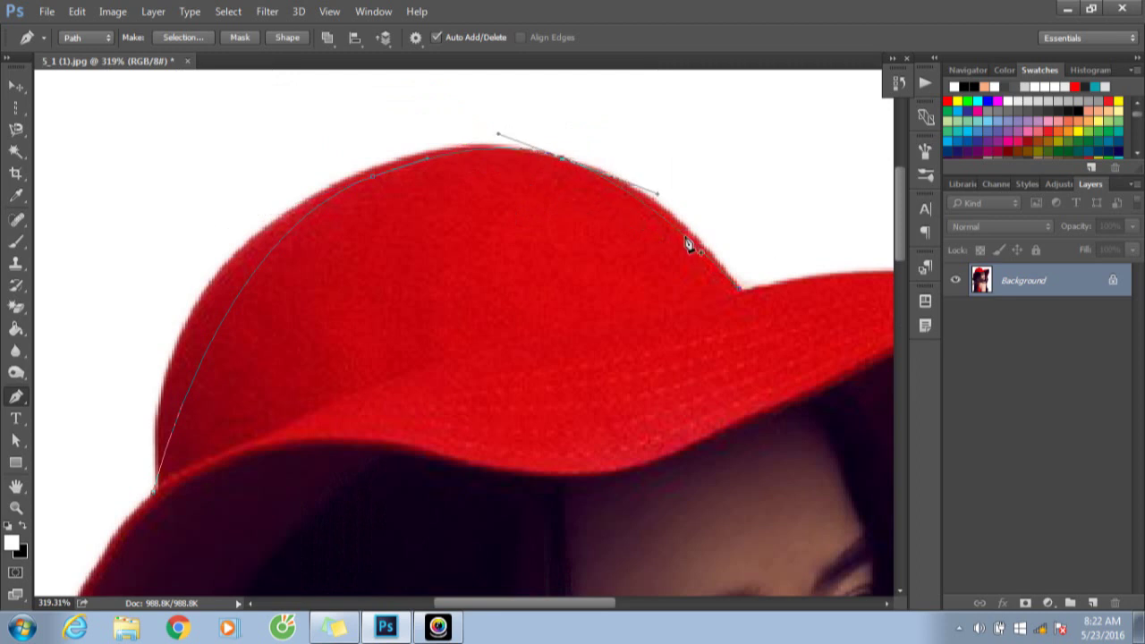
drag(687, 239, 684, 228)
drag(242, 294, 203, 291)
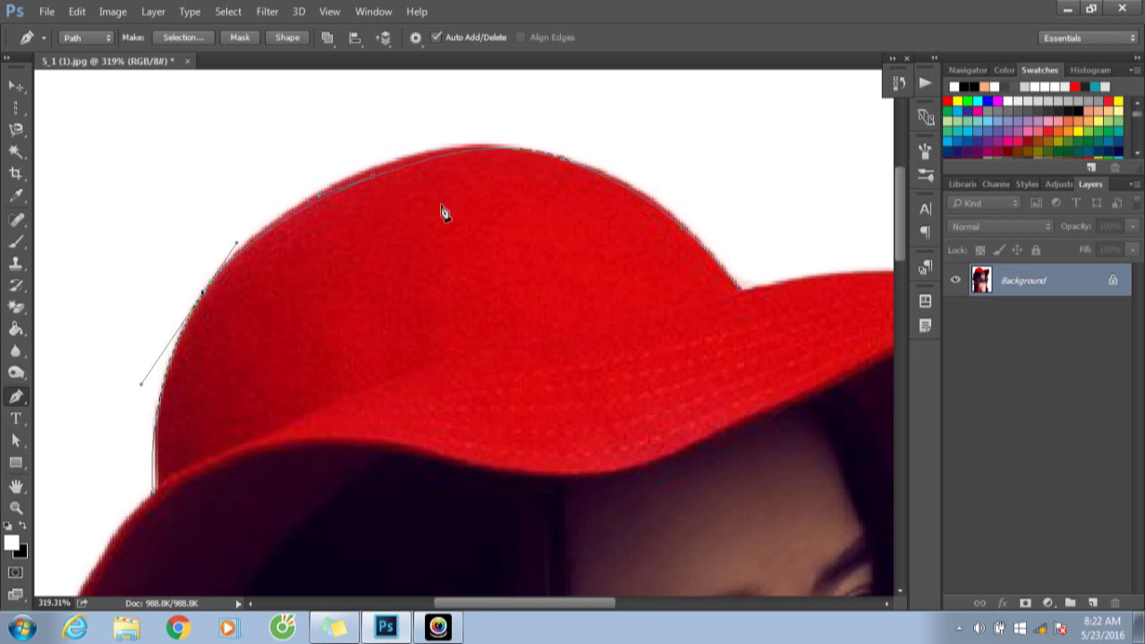
click(376, 185)
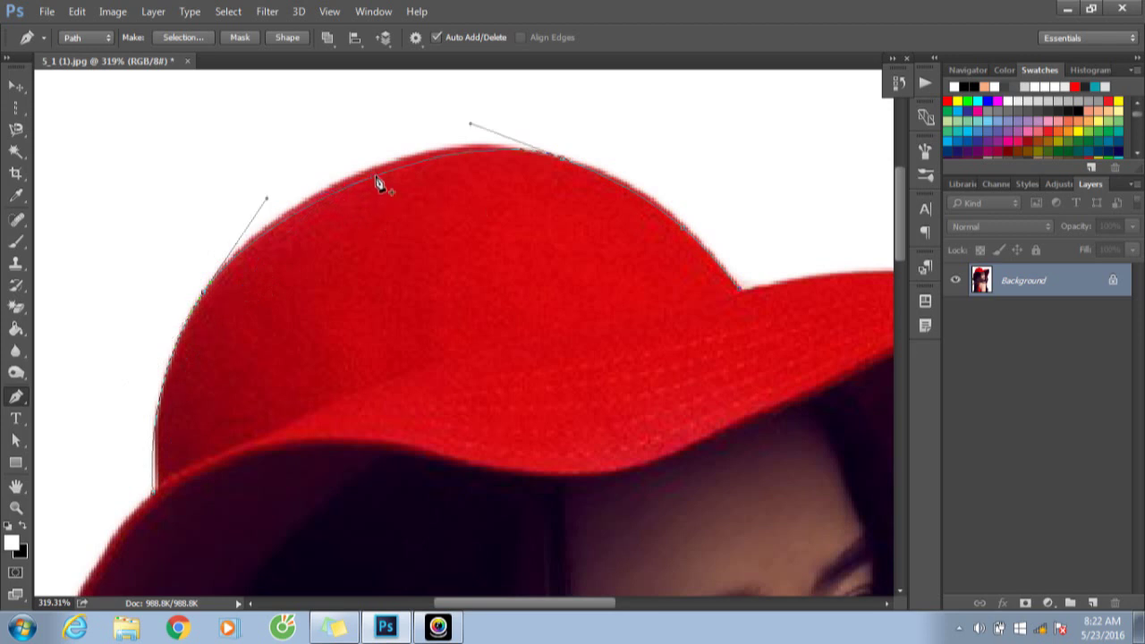
drag(376, 186, 372, 168)
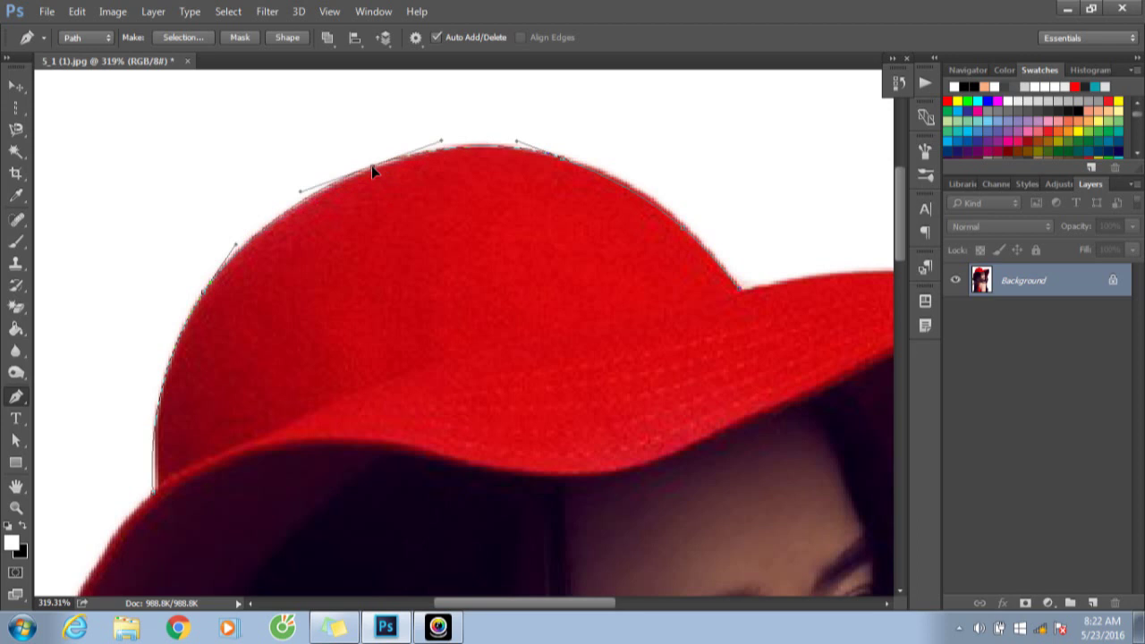
scroll(295, 250, down, 2)
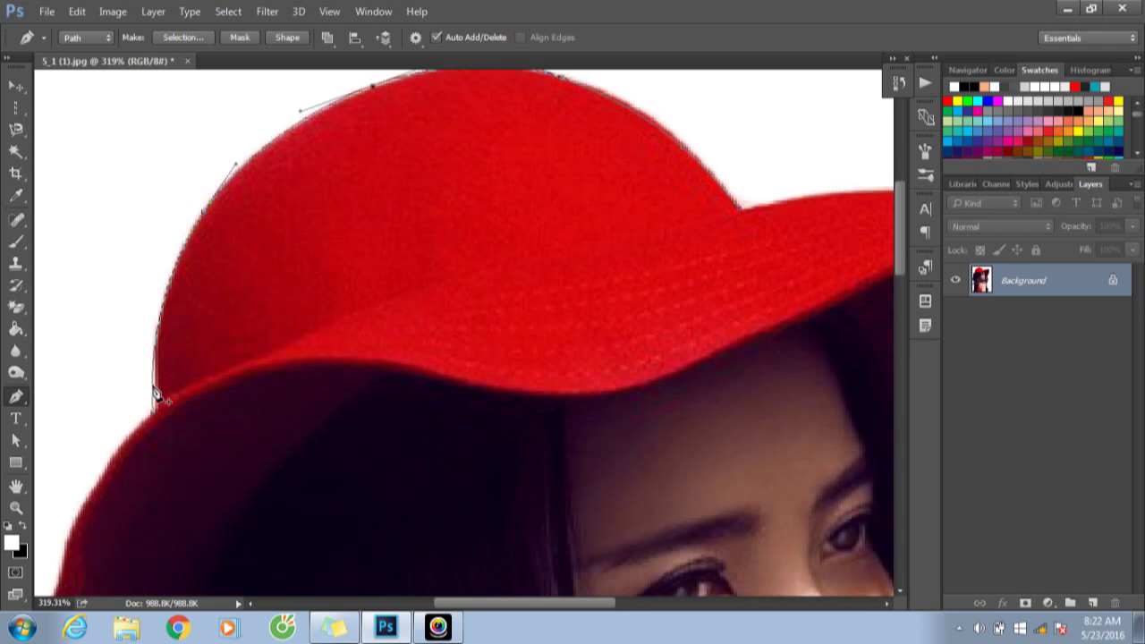
drag(156, 395, 159, 421)
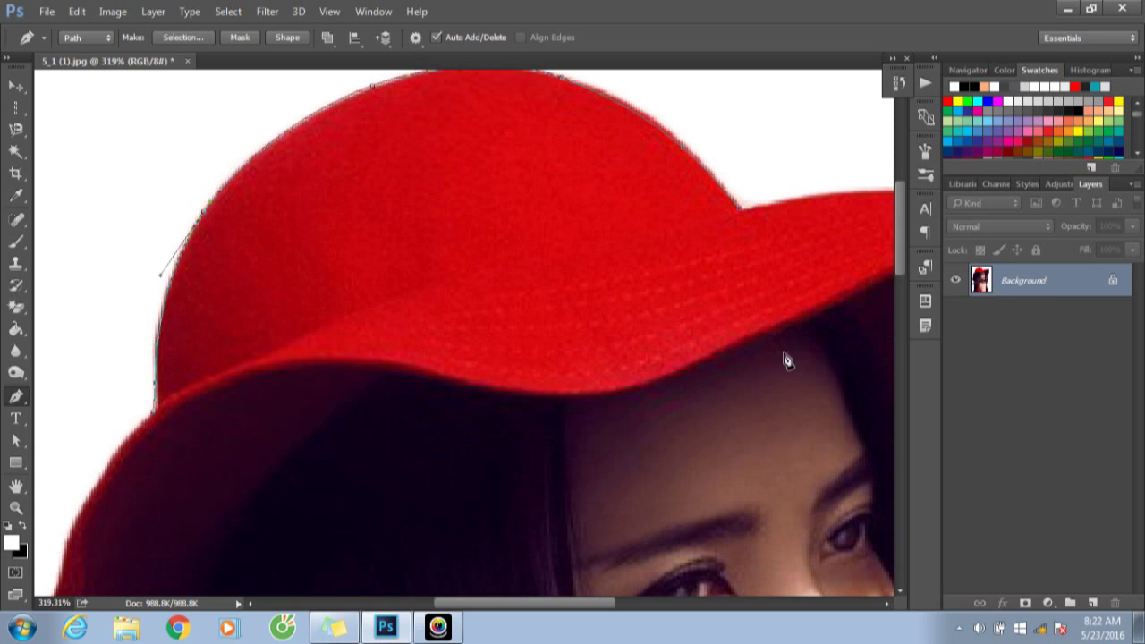
drag(600, 603, 679, 586)
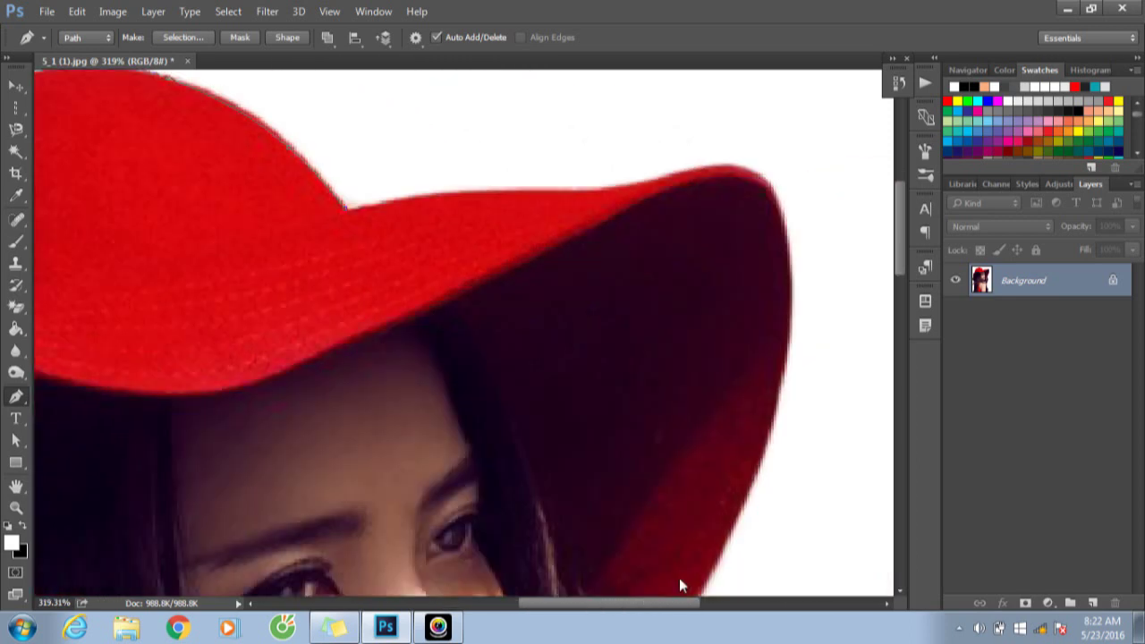
Extend the path along the brim's top and right edge, curving anchors to fit.
click(743, 172)
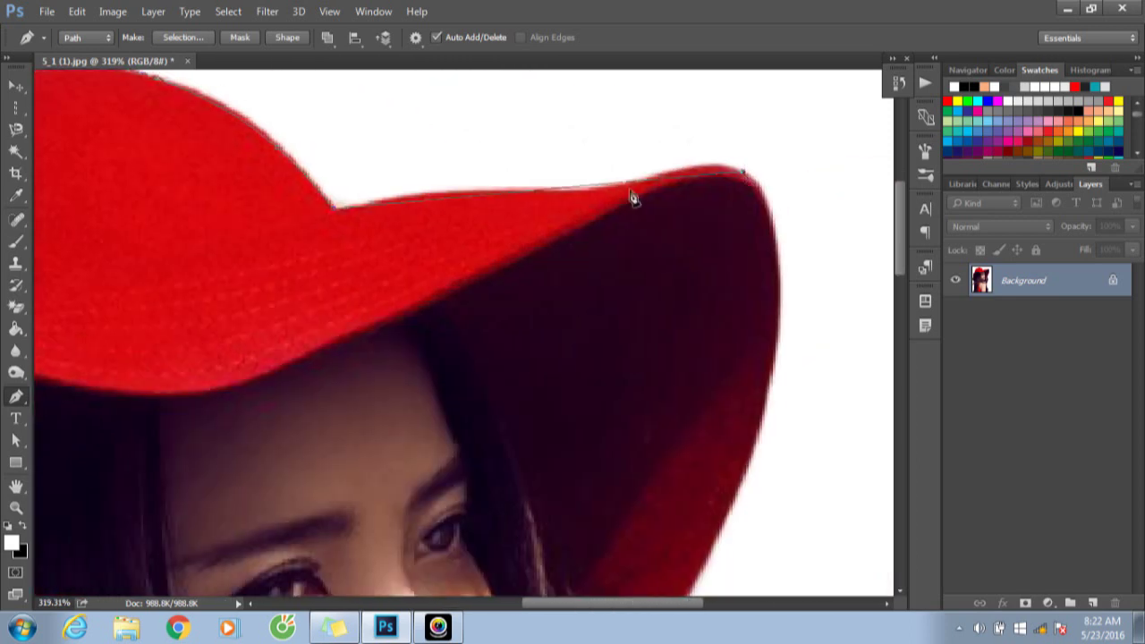
drag(441, 200, 440, 191)
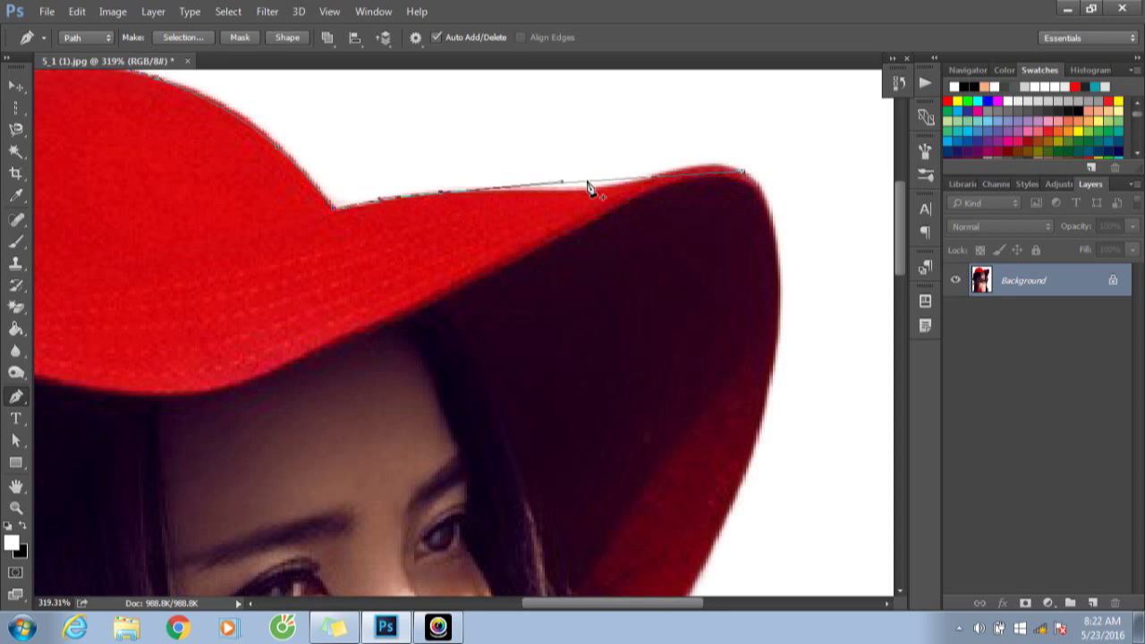
drag(582, 189, 580, 192)
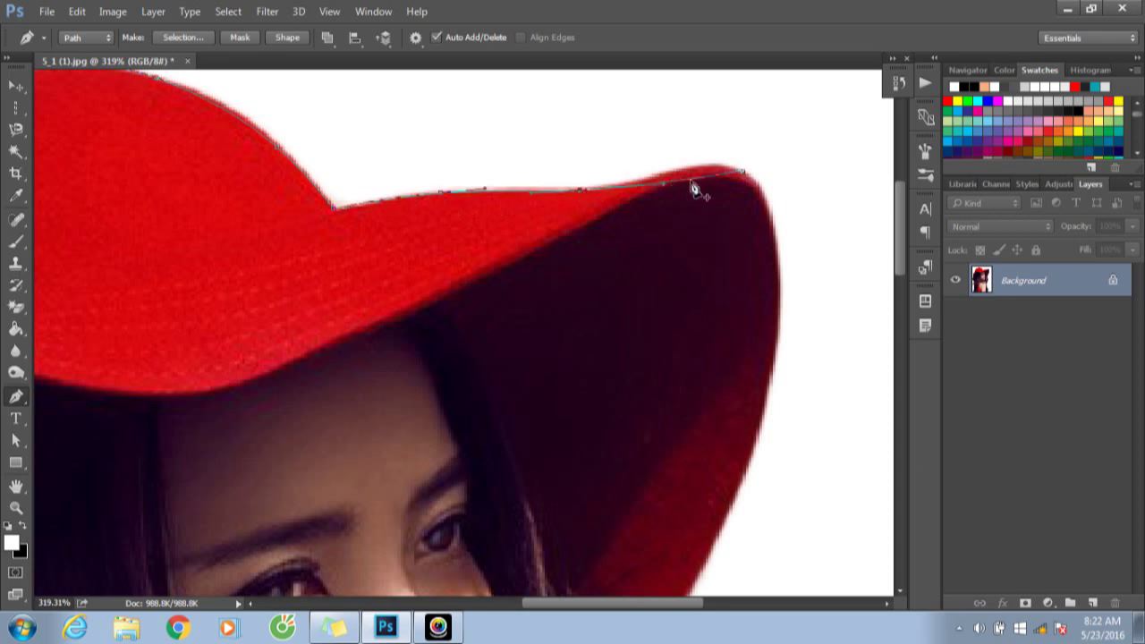
drag(694, 184, 689, 174)
scroll(769, 248, down, 3)
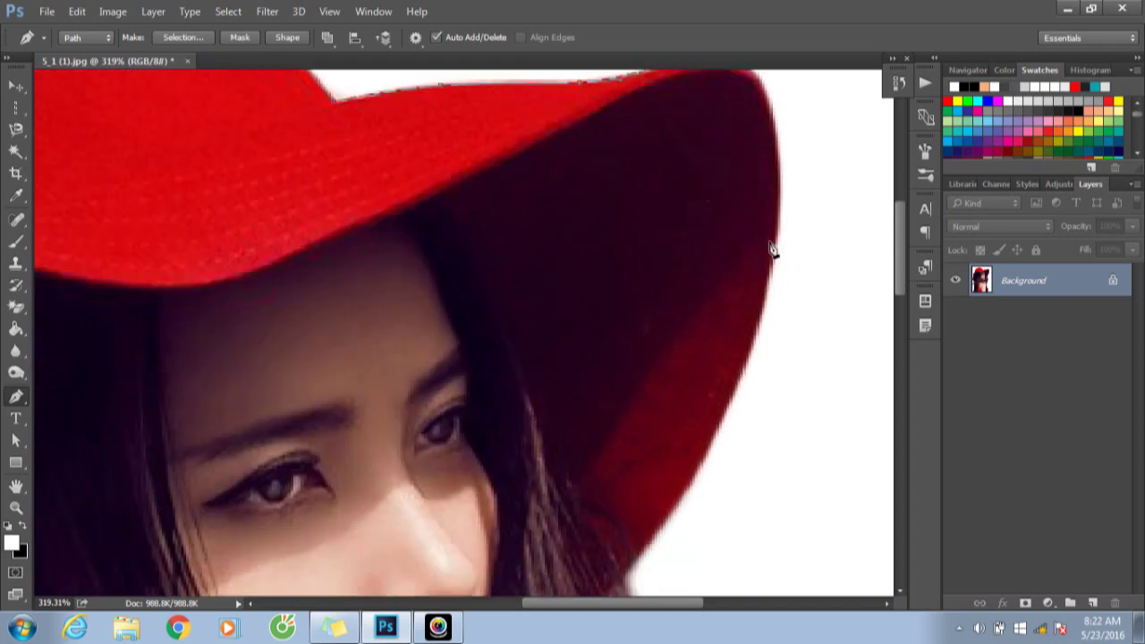
scroll(672, 463, down, 2)
scroll(643, 381, up, 1)
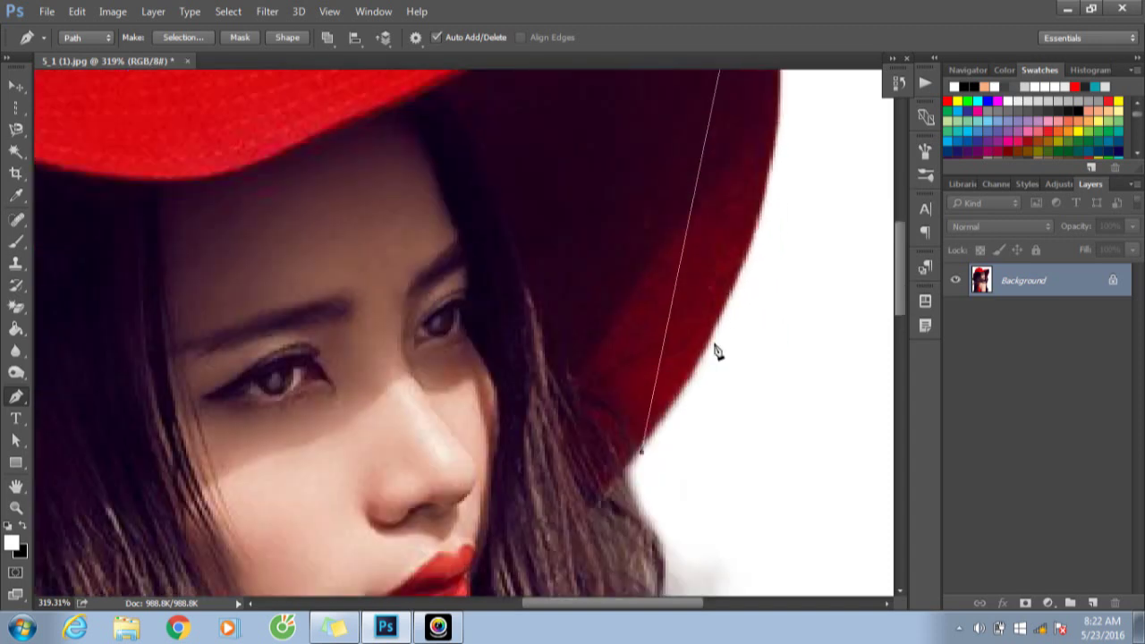
scroll(716, 350, up, 2)
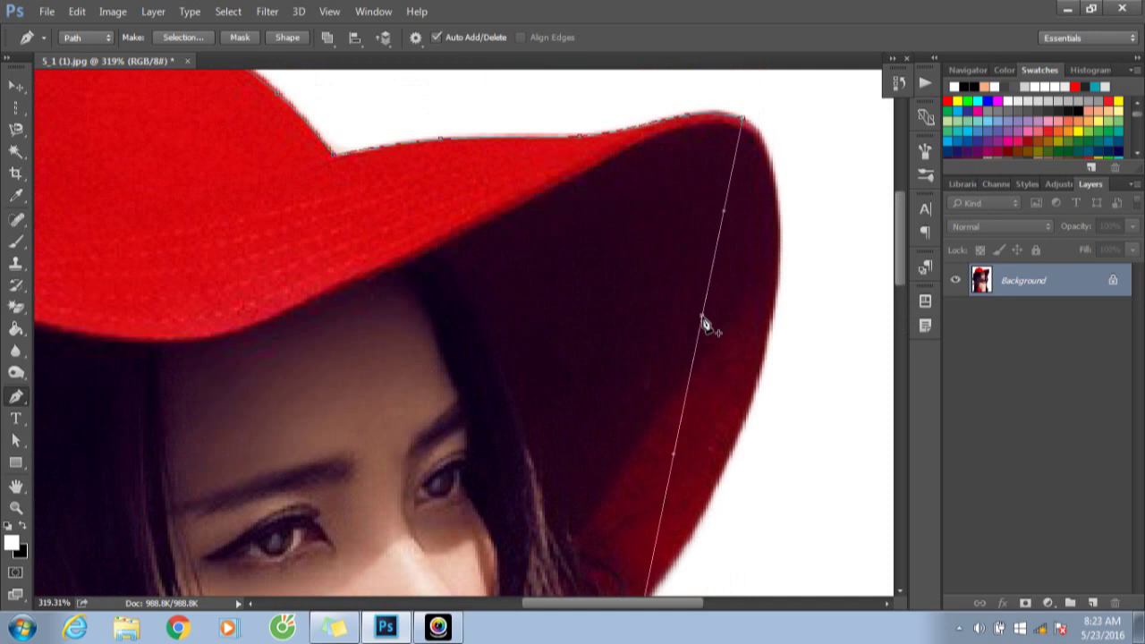
drag(705, 324, 778, 301)
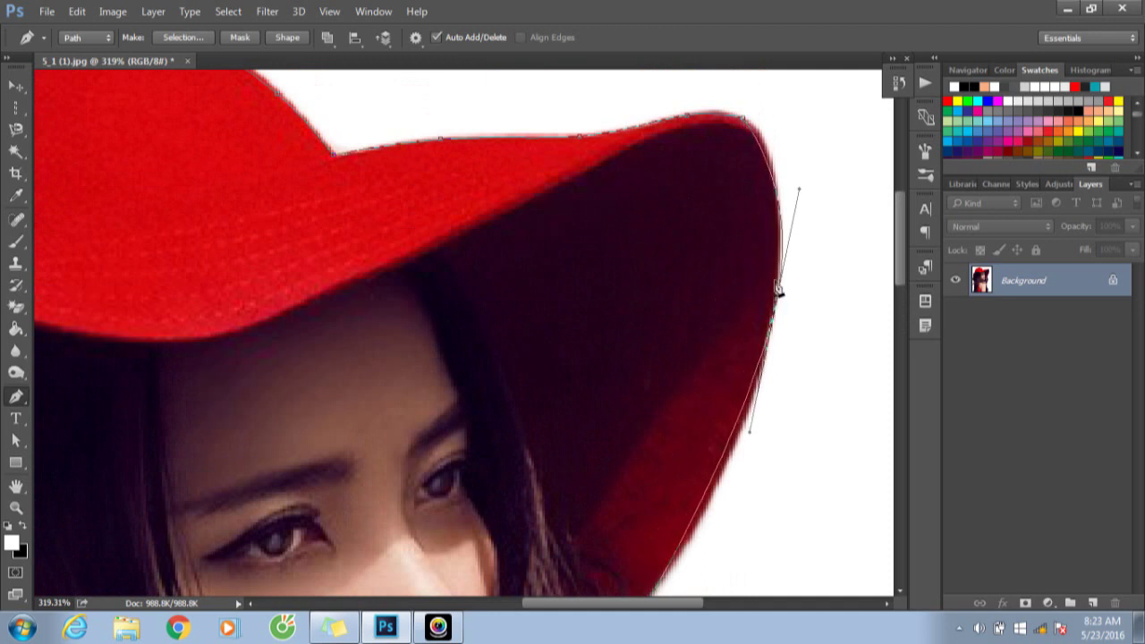
click(773, 178)
scroll(791, 214, down, 2)
scroll(760, 269, down, 3)
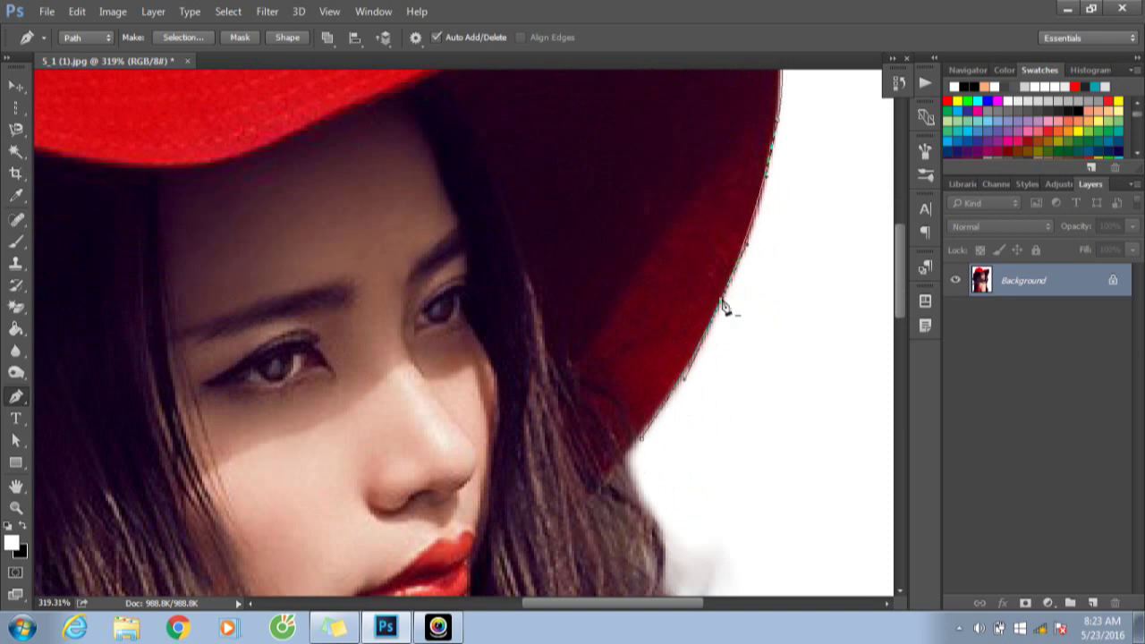
scroll(707, 358, down, 3)
scroll(685, 412, down, 5)
scroll(673, 452, down, 3)
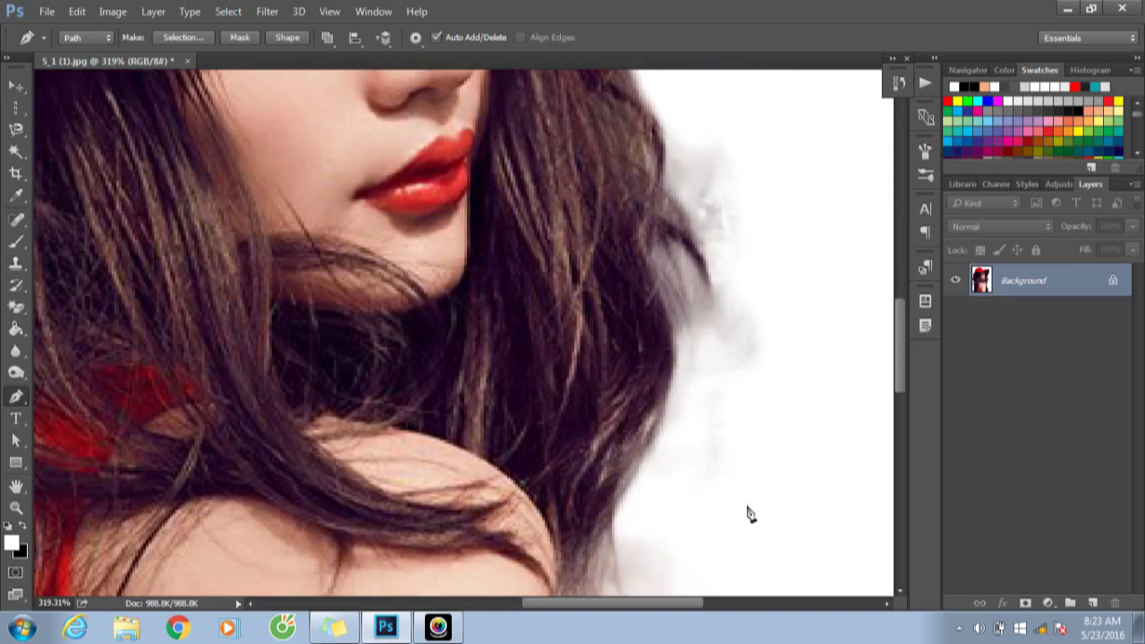
key(ctrl+0)
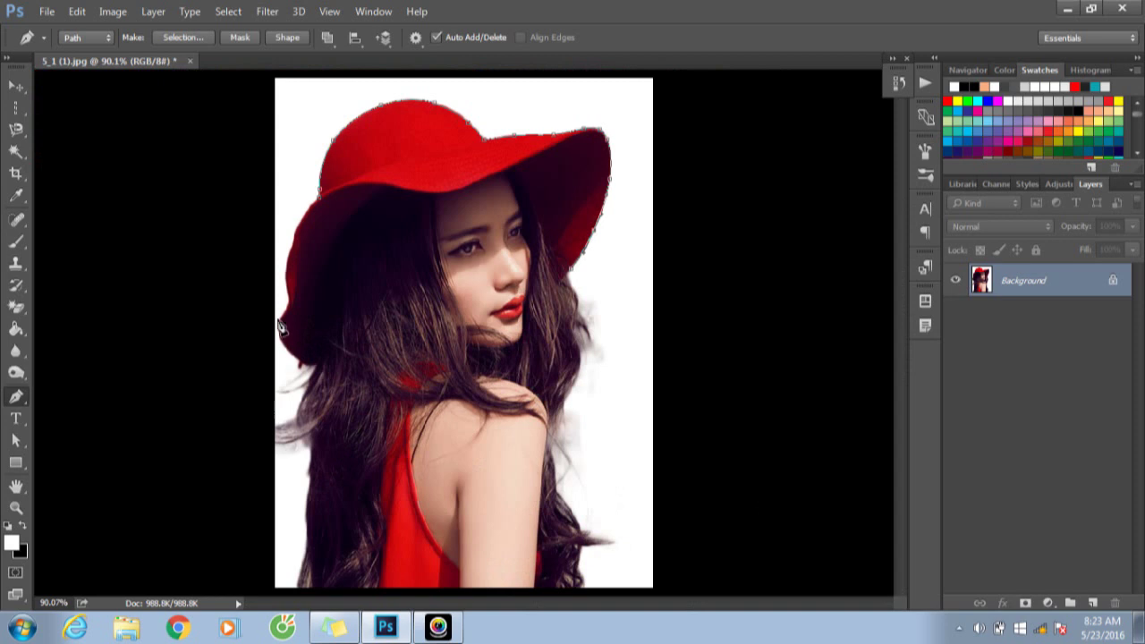
Close the path across the face to the hat's left edge, load it as a selection, then deselect.
click(279, 320)
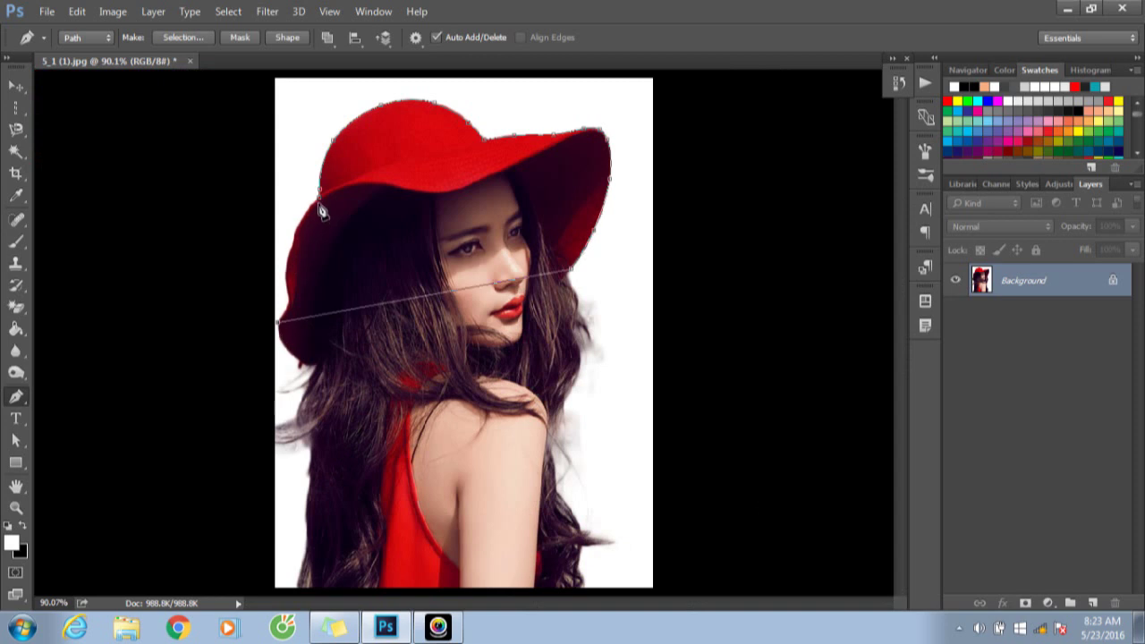
click(317, 199)
drag(306, 255, 291, 304)
key(ctrl+Return)
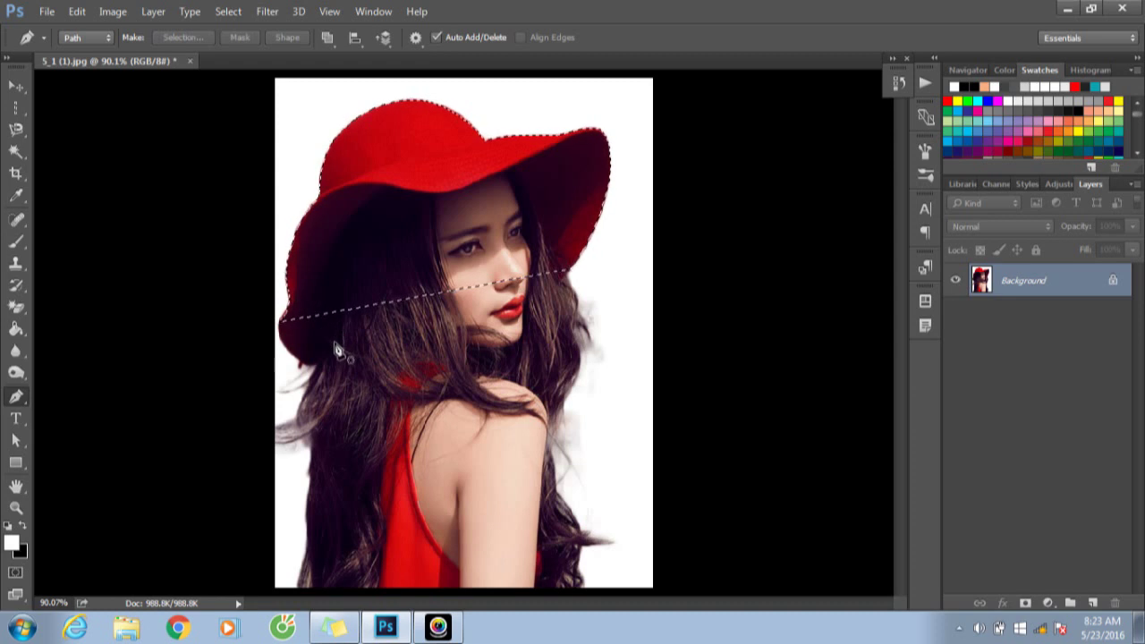
key(ctrl+d)
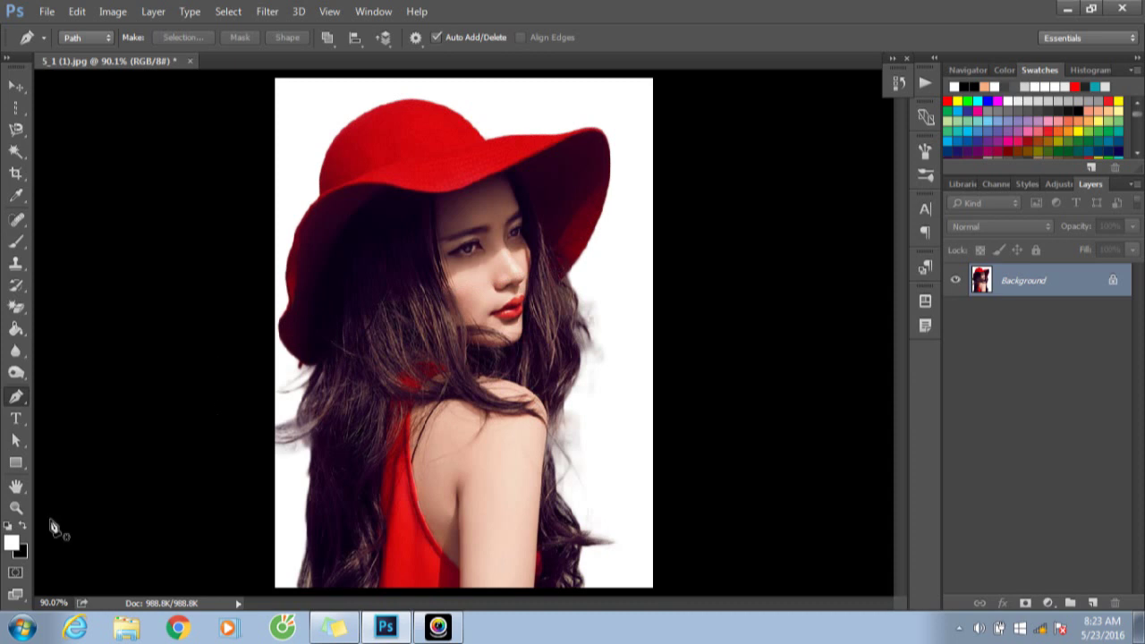
Enter Quick Mask mode with the Brush Tool selected.
click(16, 573)
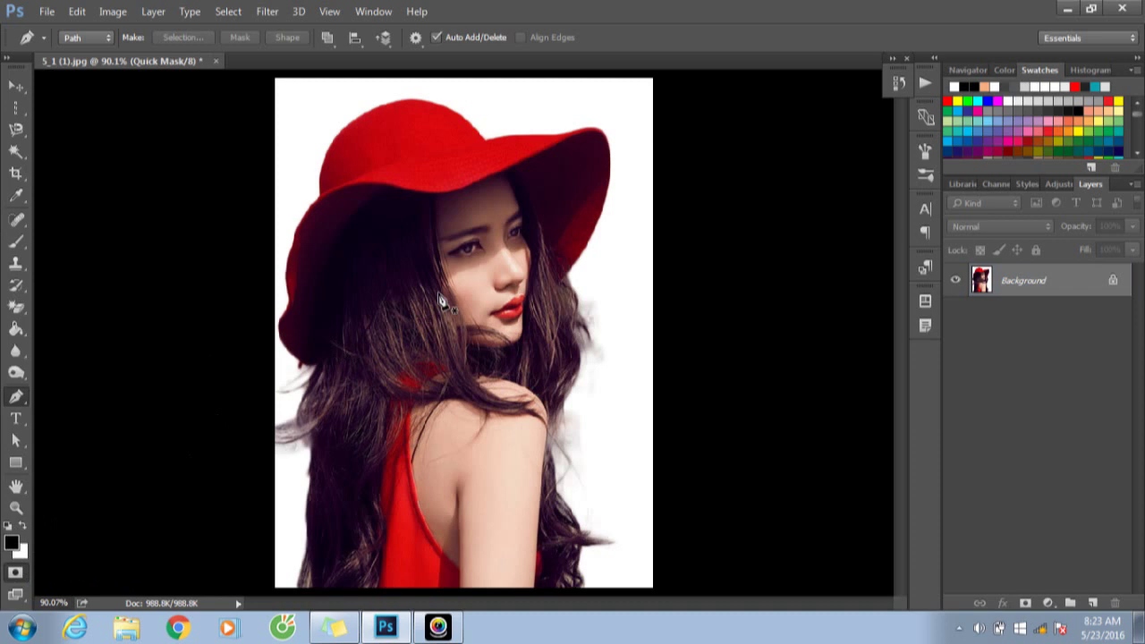
click(13, 574)
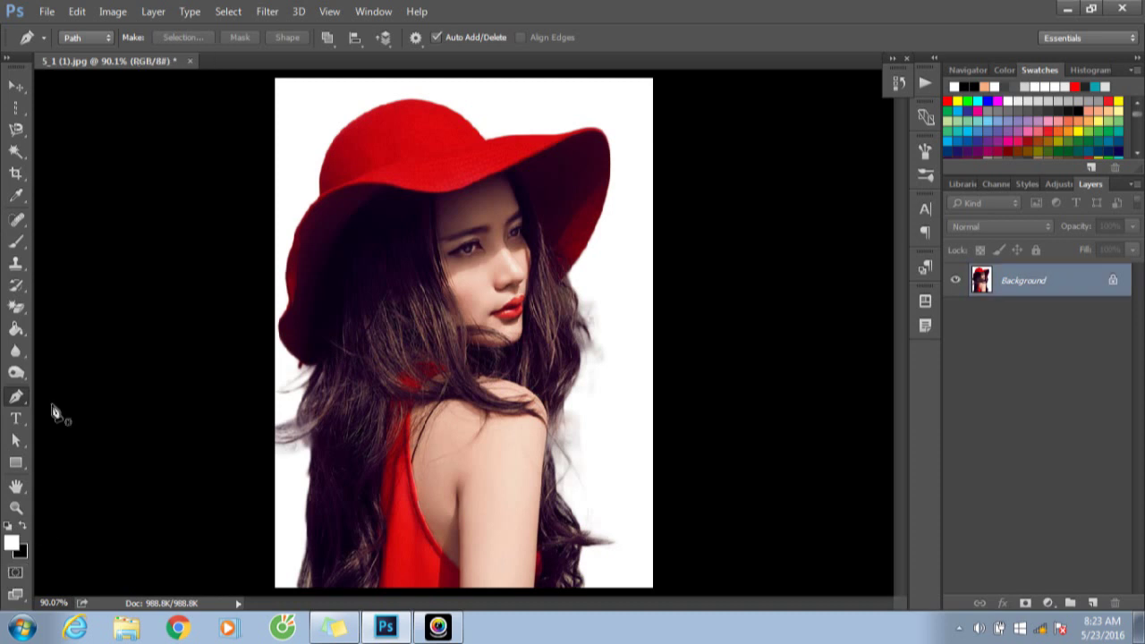
click(16, 242)
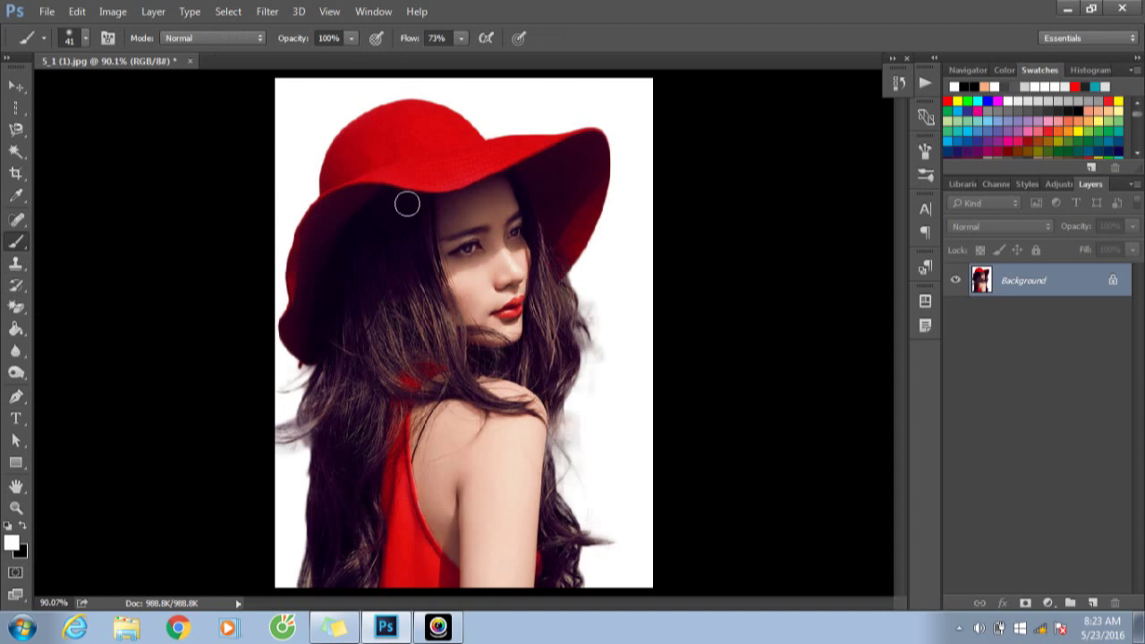
click(16, 574)
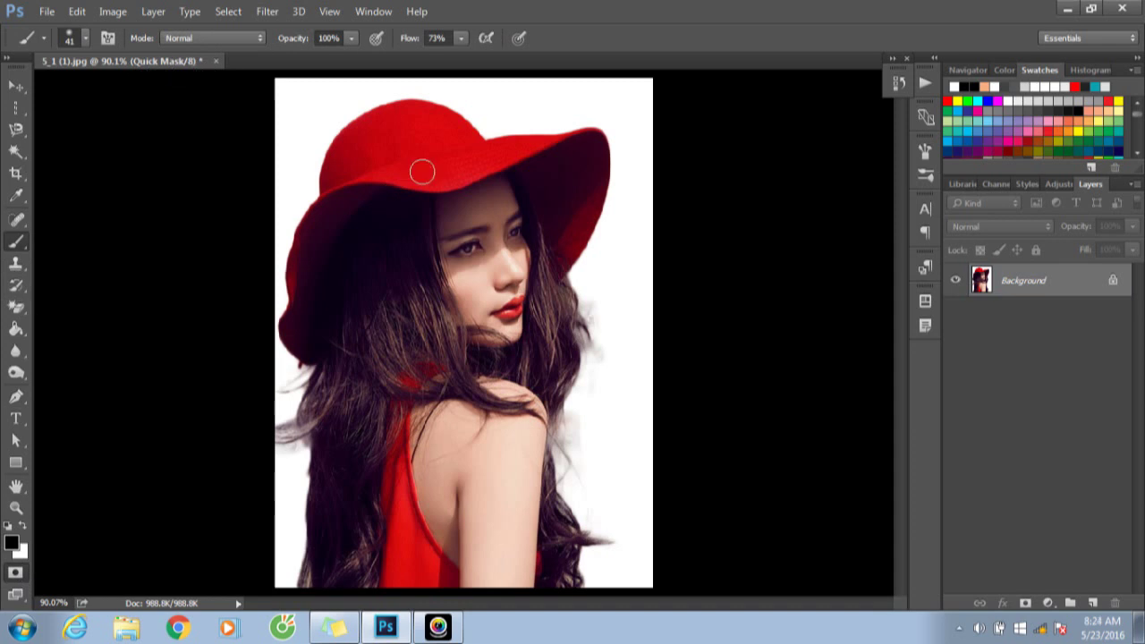
Zoom in on the woman's face and bring up the brush size and hardness picker.
drag(309, 123, 626, 407)
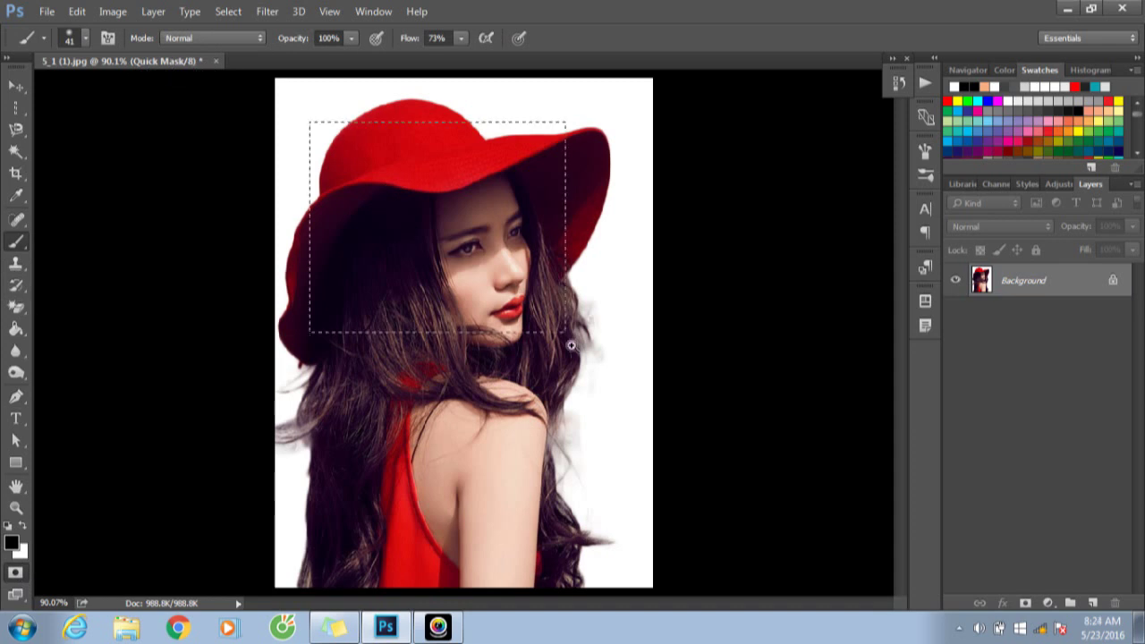
scroll(583, 385, down, 3)
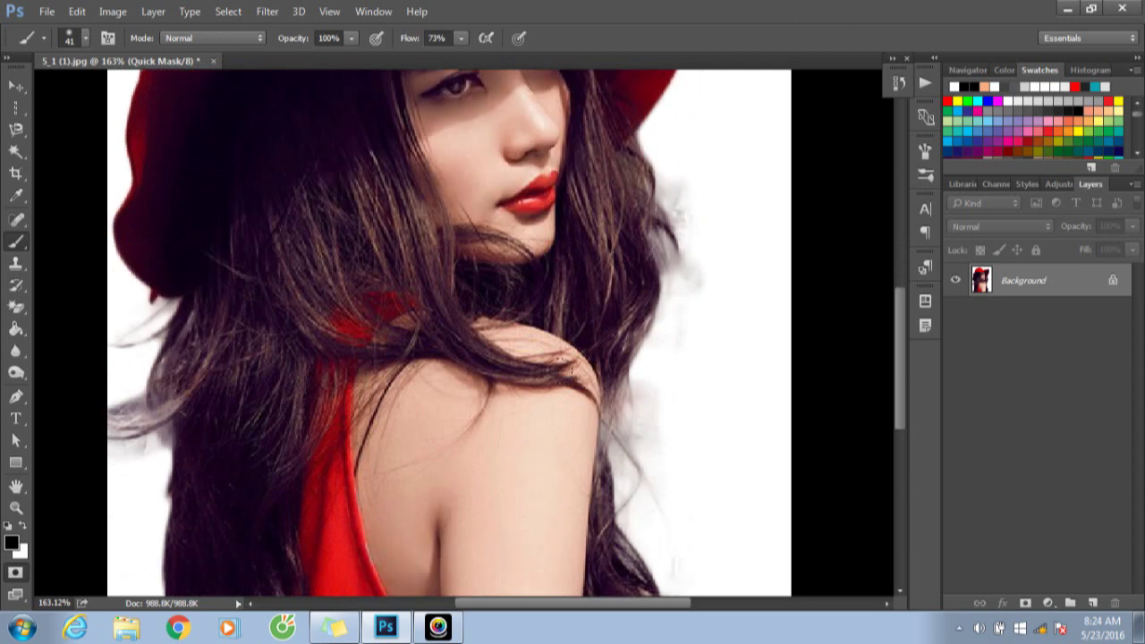
scroll(586, 367, down, 3)
scroll(588, 348, up, 3)
scroll(602, 352, up, 1)
scroll(603, 352, up, 3)
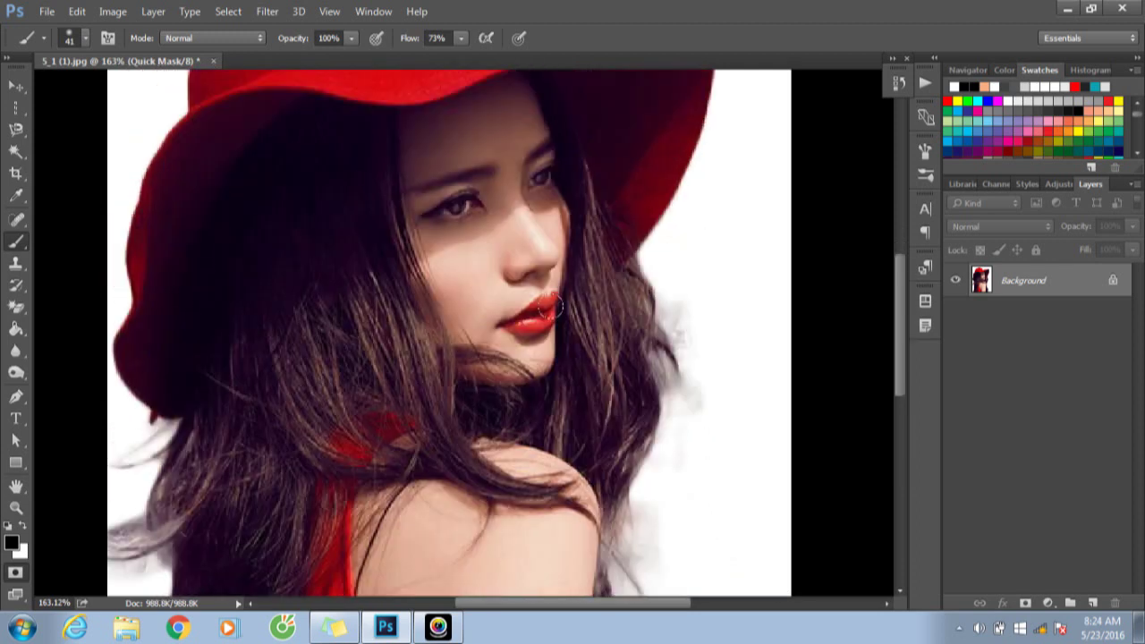
right_click(555, 308)
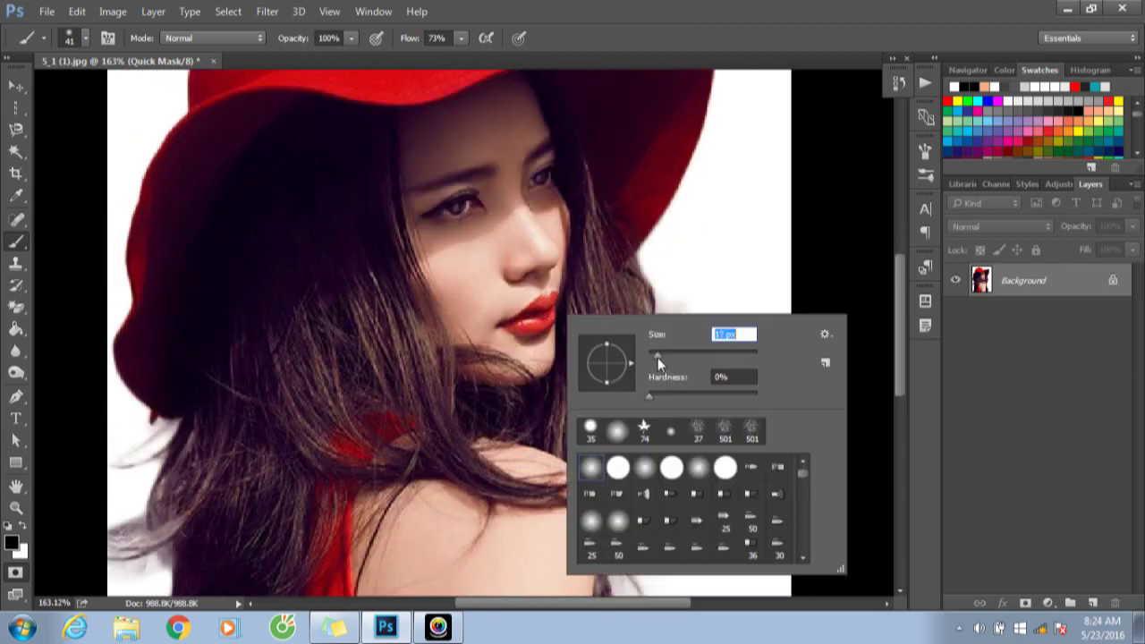
With a 17 px soft brush, mask the forehead and left cheek down toward the lips.
key(Return)
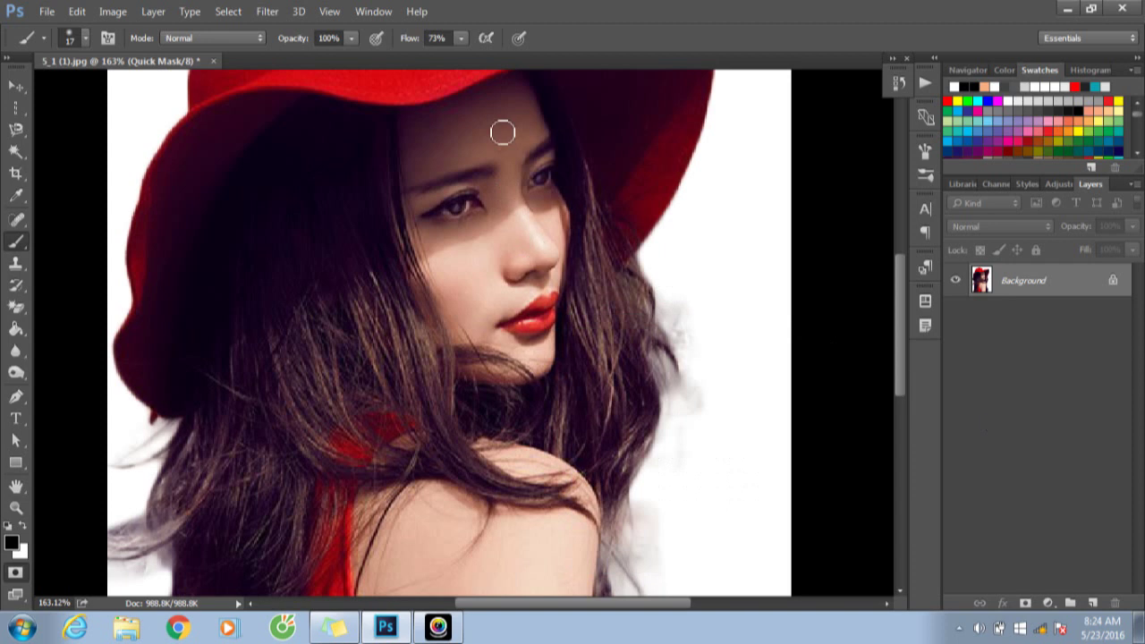
mouse_move(502, 131)
mouse_down()
mouse_move(434, 142)
mouse_move(427, 164)
mouse_move(480, 128)
mouse_move(493, 146)
mouse_move(429, 169)
mouse_move(422, 159)
mouse_move(414, 120)
mouse_move(493, 99)
mouse_move(486, 116)
mouse_move(439, 125)
mouse_move(486, 118)
mouse_move(511, 146)
mouse_move(529, 107)
mouse_move(489, 101)
mouse_up()
scroll(468, 102, down, 3)
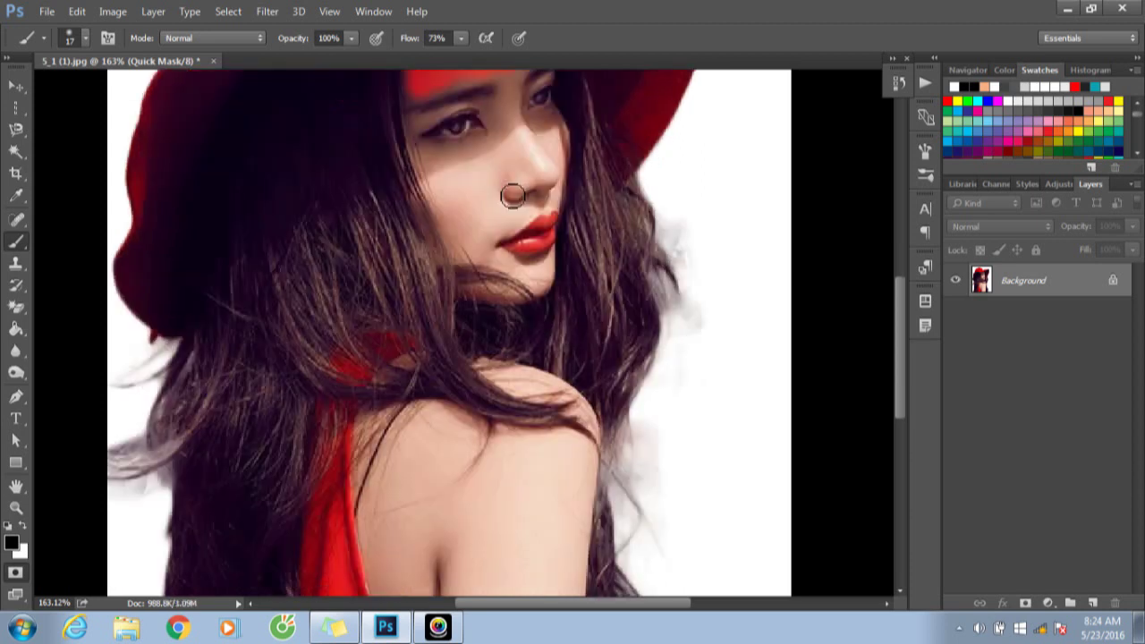
mouse_move(455, 179)
mouse_down()
mouse_move(478, 185)
mouse_move(472, 197)
mouse_move(468, 182)
mouse_up()
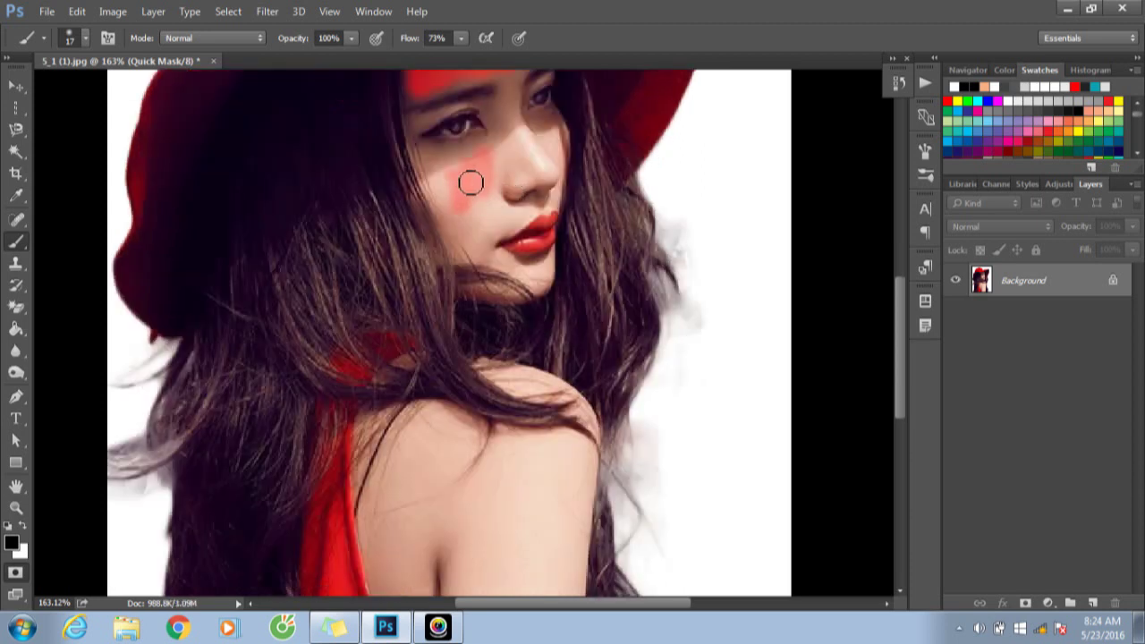
scroll(456, 206, up, 3)
drag(364, 133, 627, 409)
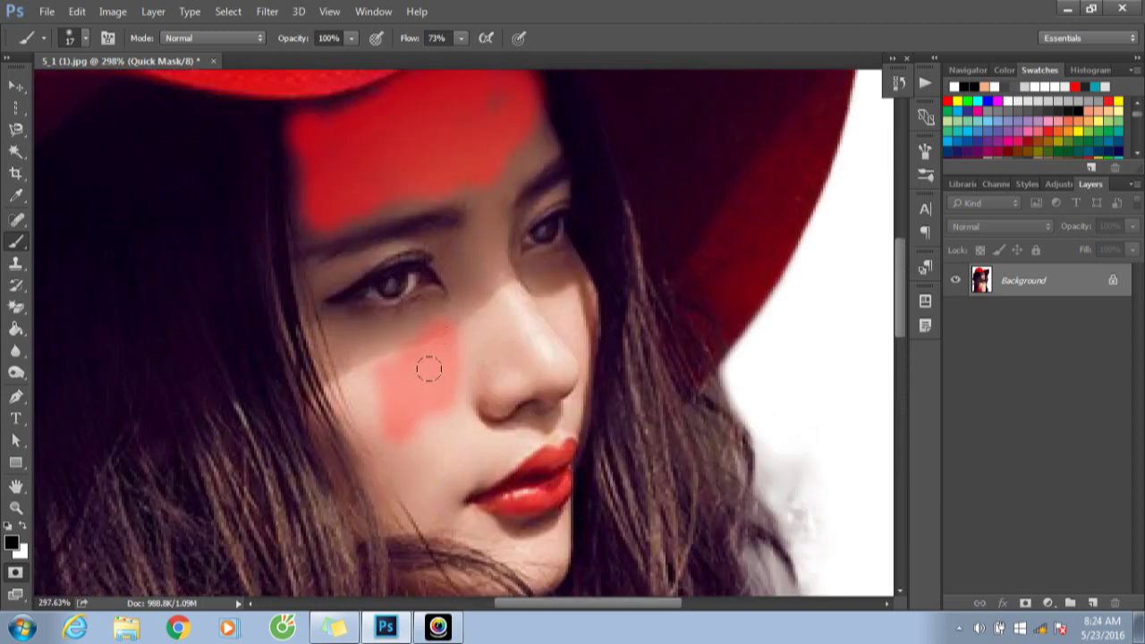
mouse_move(429, 369)
mouse_down()
mouse_move(358, 345)
mouse_move(376, 402)
mouse_move(452, 441)
mouse_up()
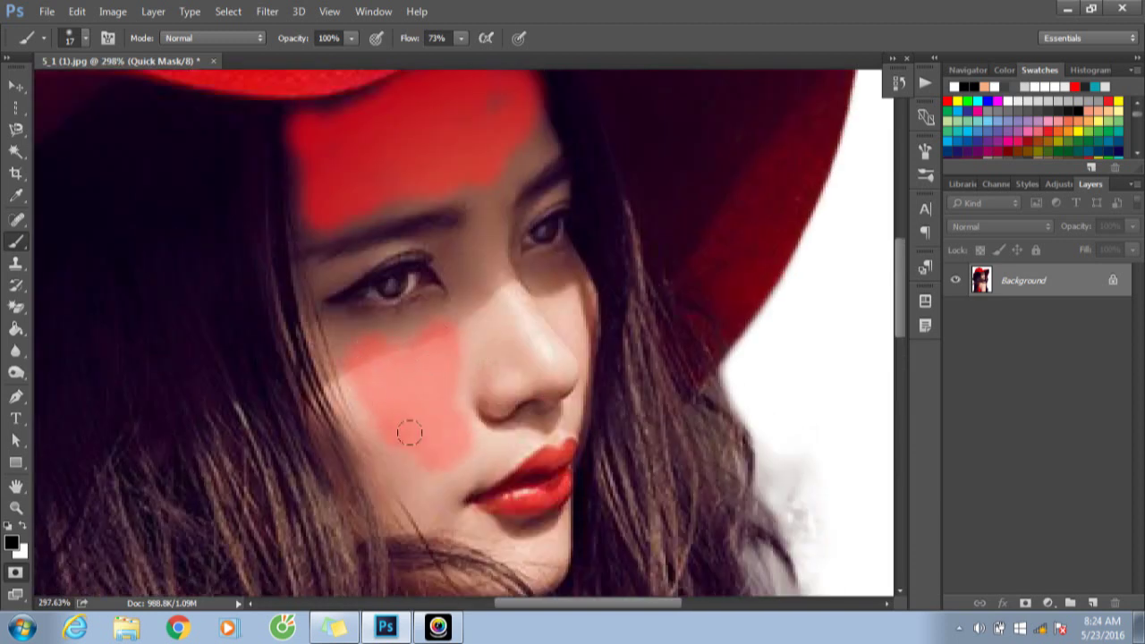
Continue masking the face, covering the side of the nose and under the right eye.
scroll(421, 420, down, 1)
scroll(424, 417, down, 2)
mouse_move(399, 334)
mouse_down()
mouse_move(452, 409)
mouse_move(515, 443)
mouse_move(543, 435)
mouse_move(483, 419)
mouse_move(358, 299)
mouse_move(341, 239)
mouse_up()
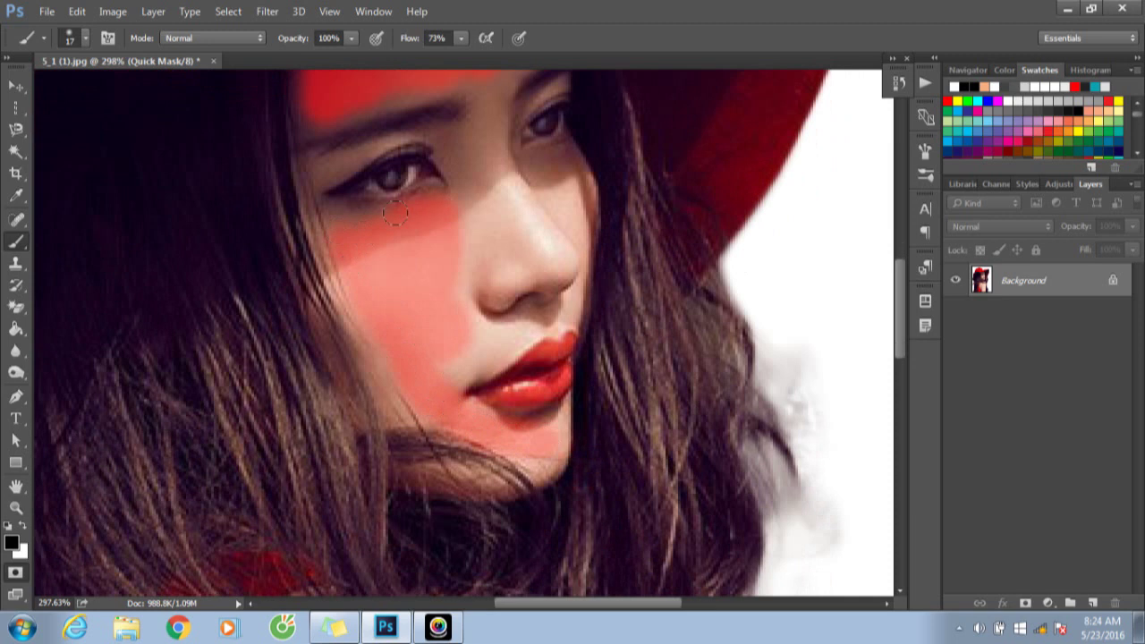
scroll(331, 196, up, 2)
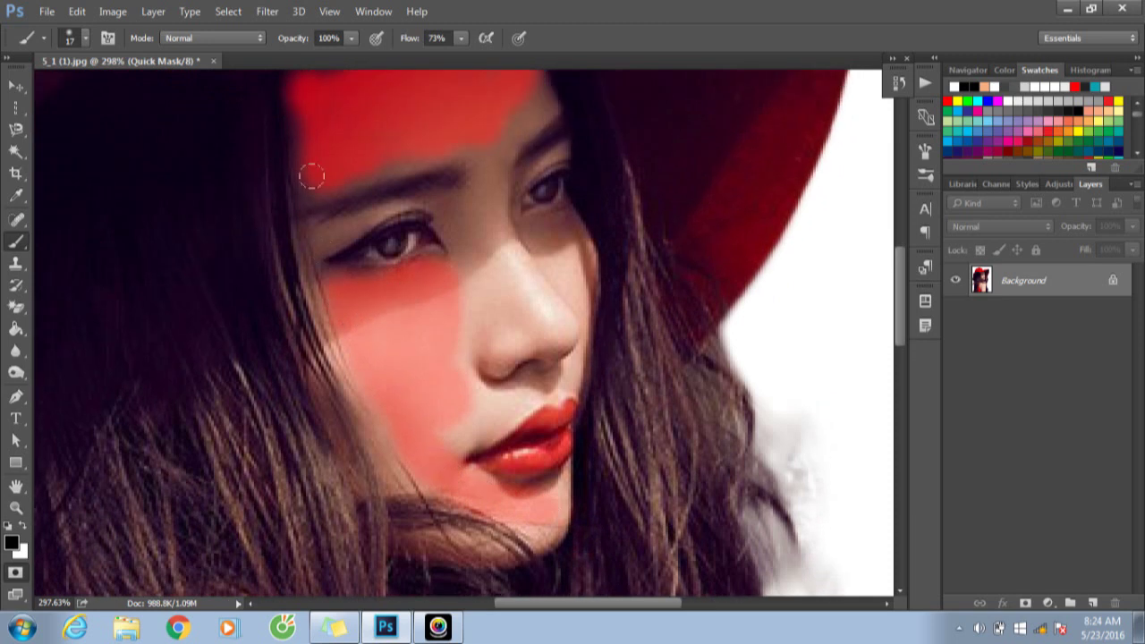
scroll(417, 153, up, 2)
mouse_move(493, 182)
mouse_down()
mouse_move(480, 224)
mouse_move(492, 329)
mouse_move(462, 288)
mouse_move(467, 367)
mouse_move(496, 352)
mouse_move(493, 407)
mouse_move(454, 471)
mouse_up()
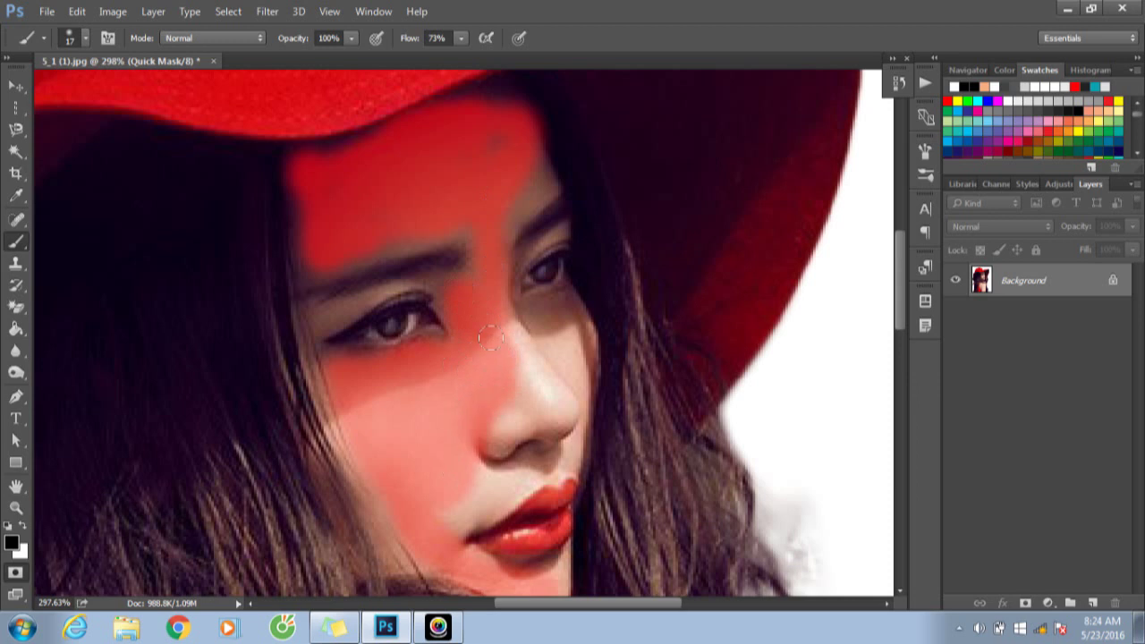
mouse_move(490, 337)
mouse_down()
mouse_move(562, 356)
mouse_move(561, 313)
mouse_move(577, 380)
mouse_move(598, 324)
mouse_up()
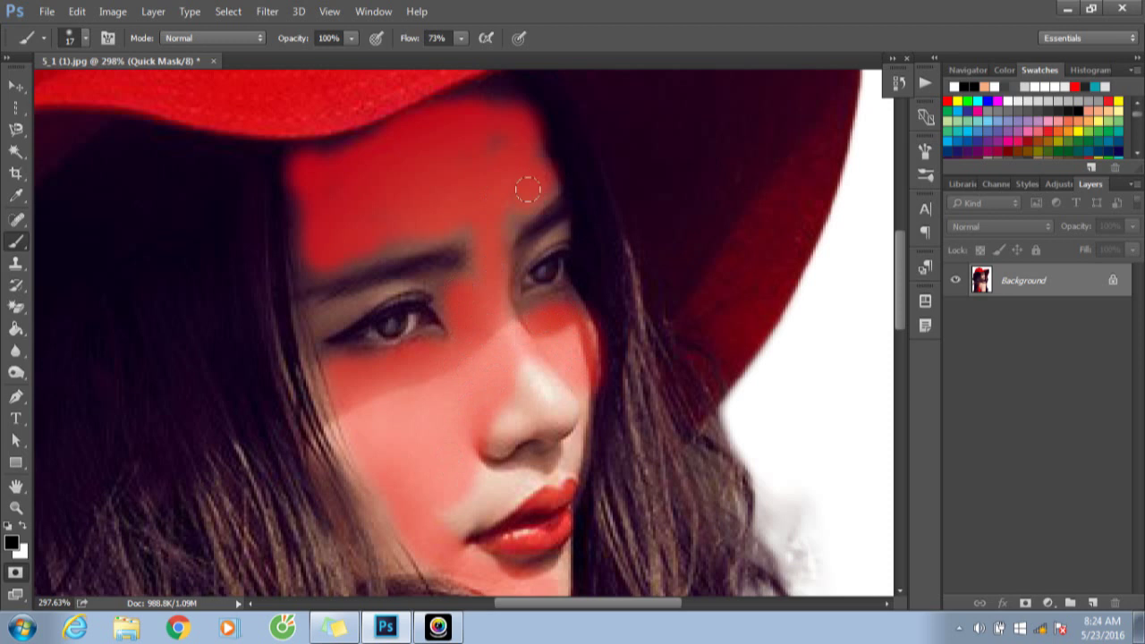
scroll(416, 232, down, 2)
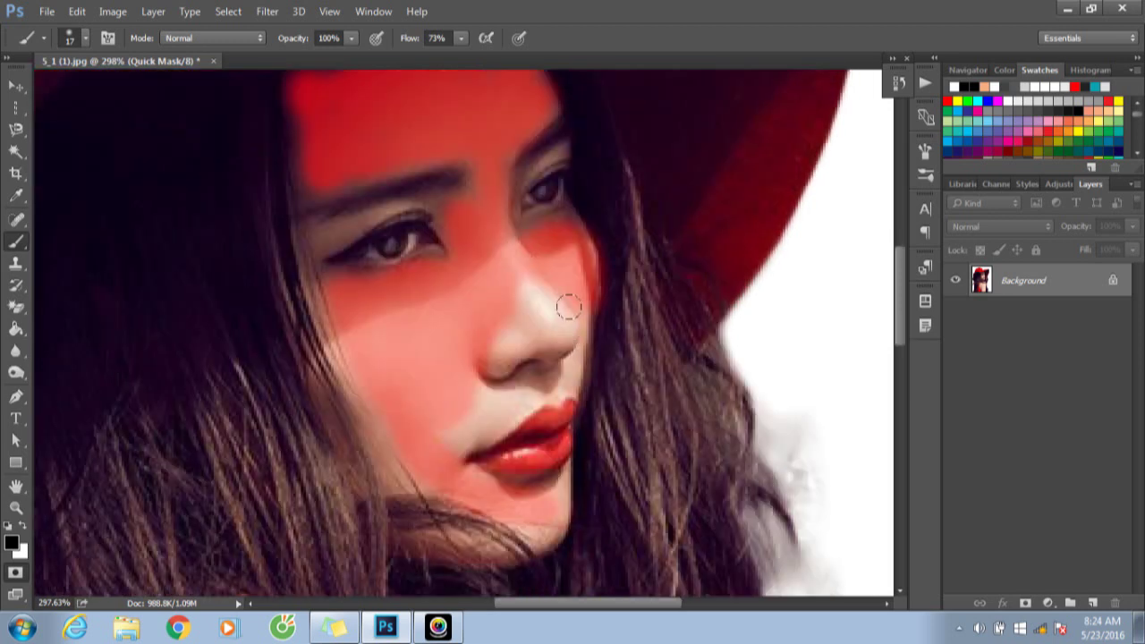
right_click(464, 424)
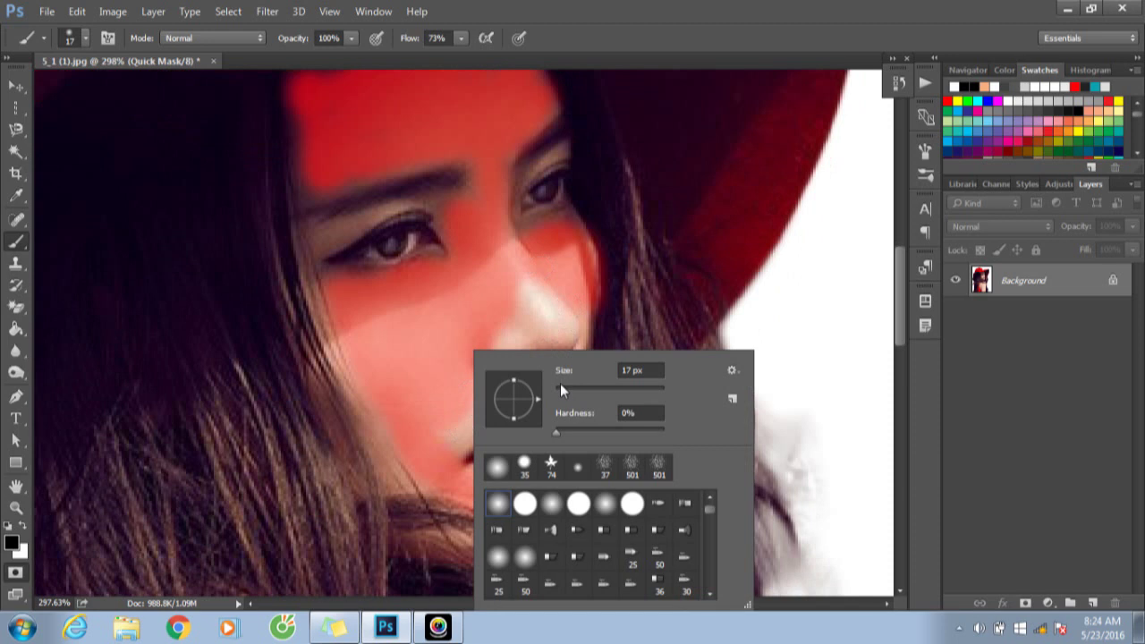
Shrink the brush to 4 px and fine-tune its size with the bracket keys.
click(561, 391)
key(Return)
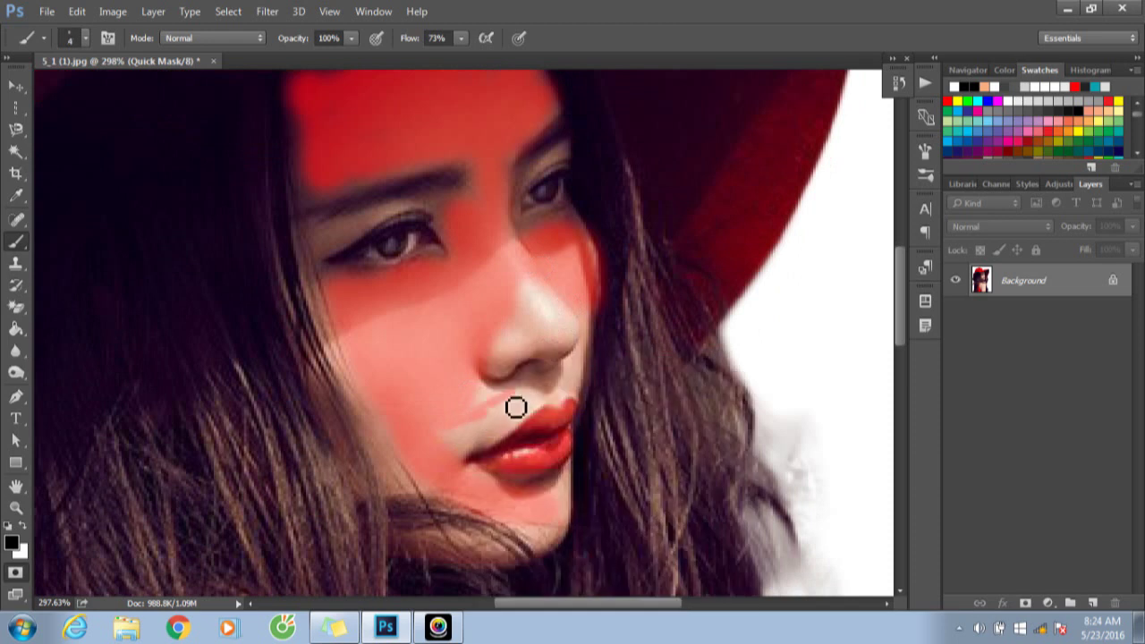
right_click(487, 433)
key(Return)
key(bracketright)
key(bracketright)
key(bracketright)
key(bracketright)
key(bracketright)
key(bracketright)
key(bracketright)
key(bracketleft)
key(bracketleft)
key(bracketleft)
key(bracketleft)
key(bracketleft)
key(bracketleft)
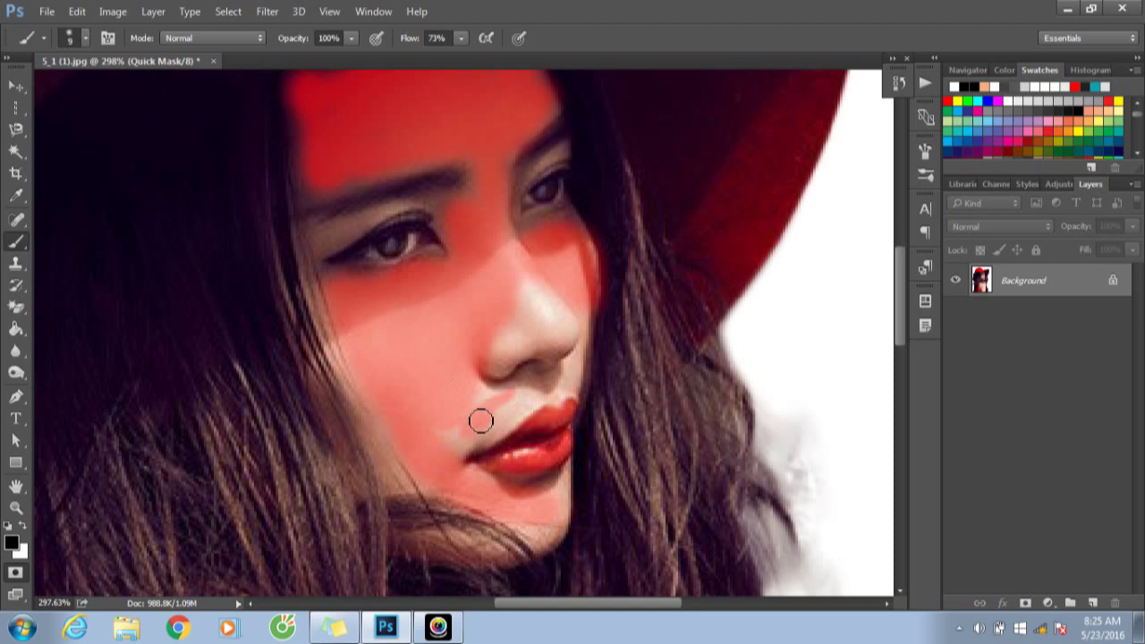
Resize the brush to 9 px, then switch to a larger 30 px brush.
right_click(523, 405)
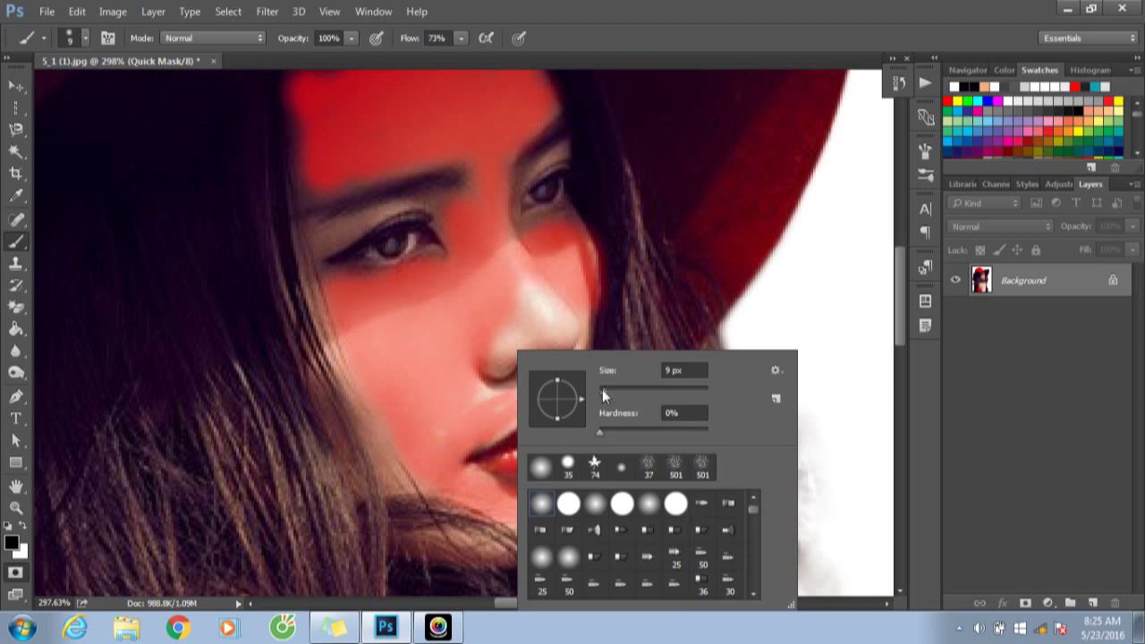
click(933, 400)
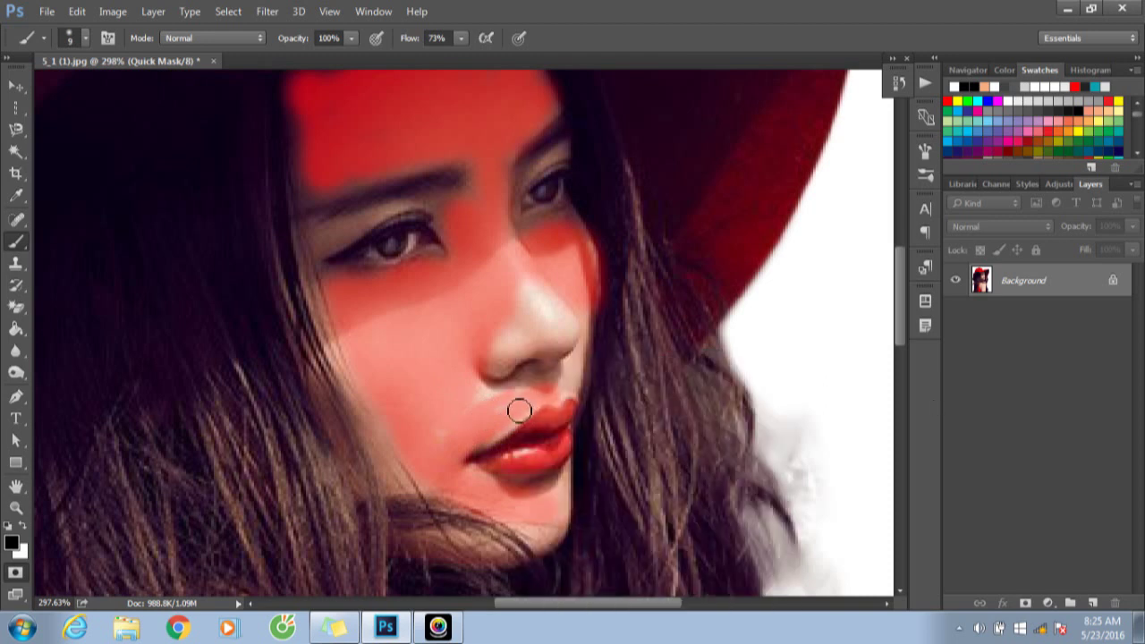
key(bracketright)
key(bracketright)
key(bracketright)
key(bracketright)
key(bracketleft)
key(bracketleft)
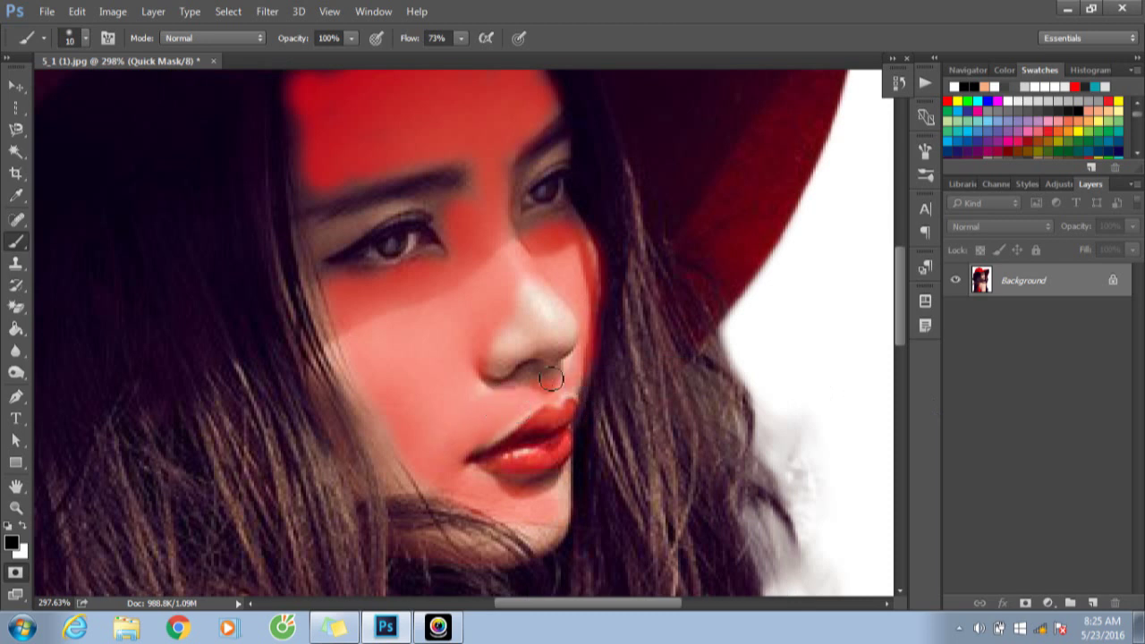
right_click(523, 300)
click(514, 302)
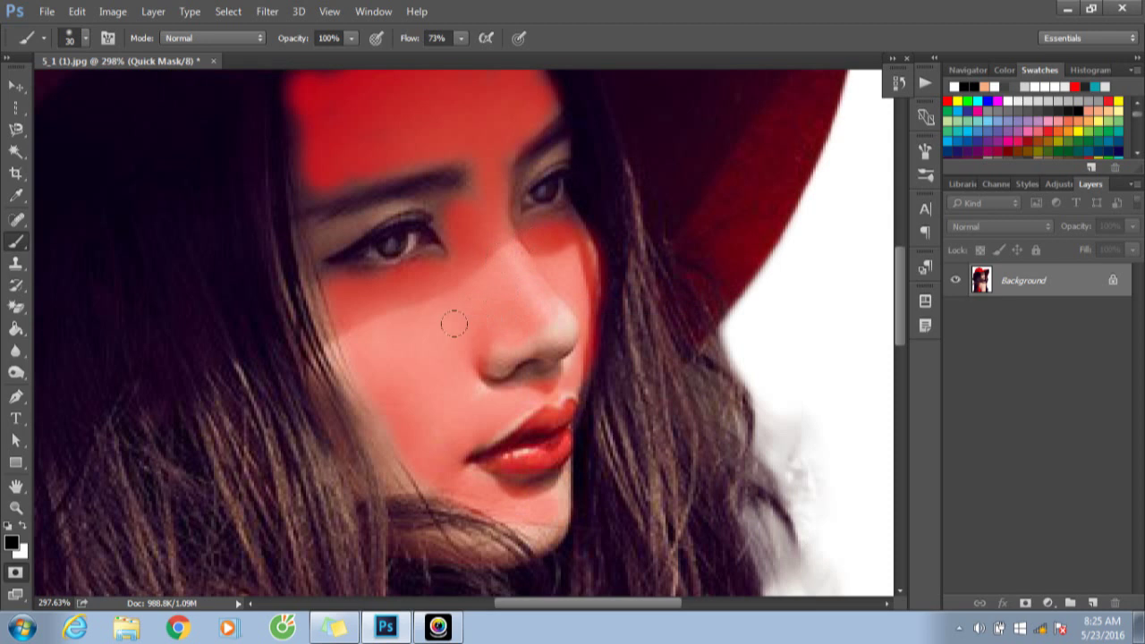
scroll(436, 374, up, 2)
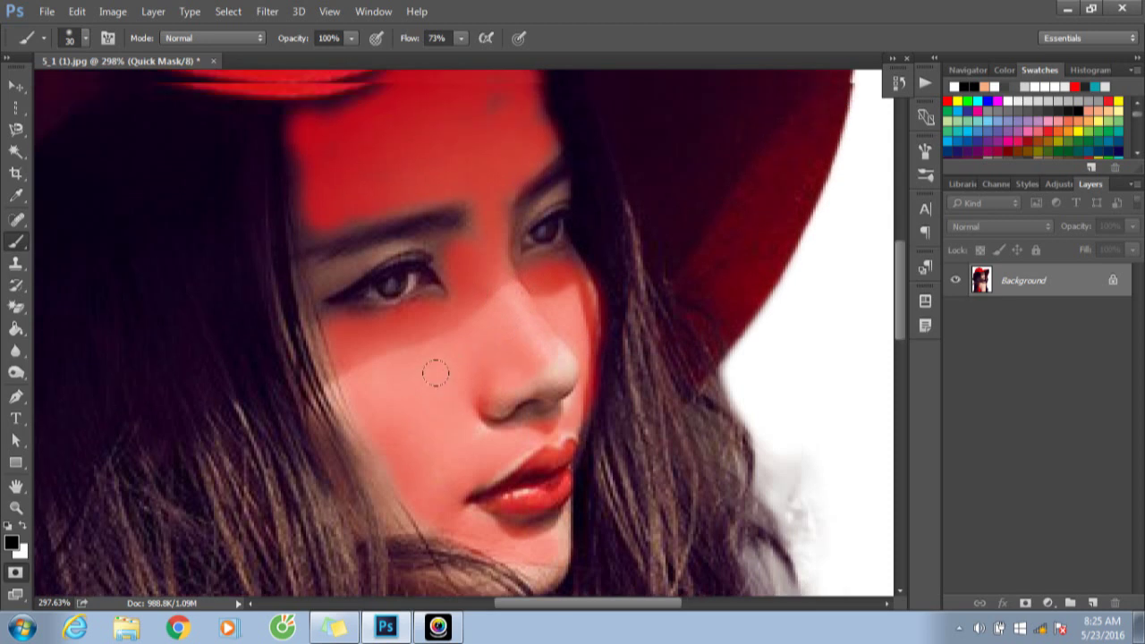
scroll(465, 269, up, 2)
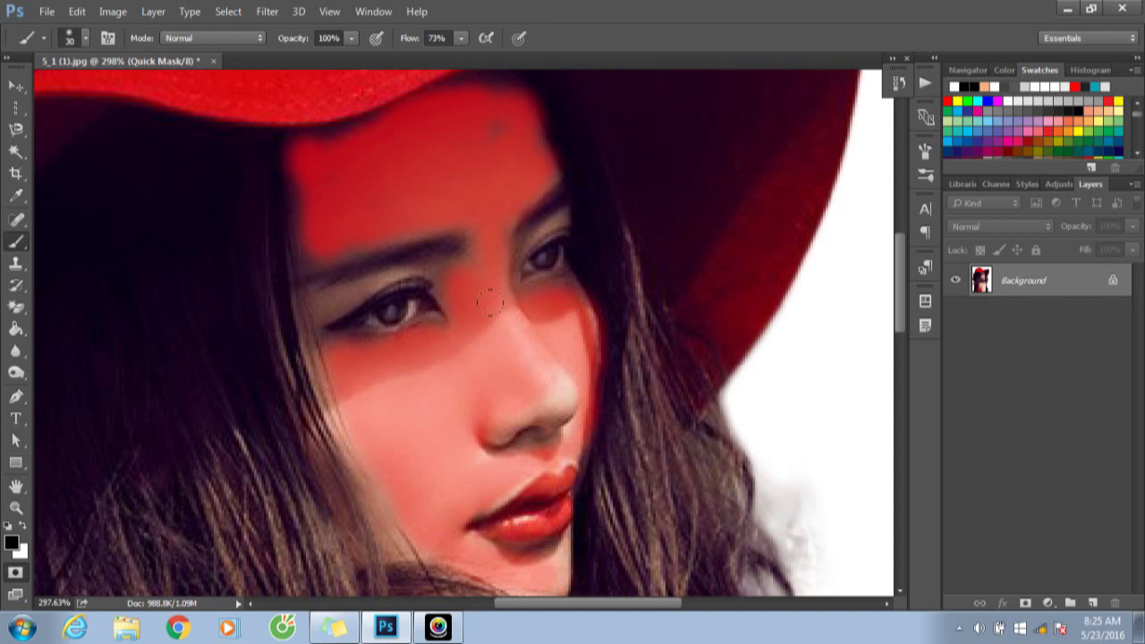
scroll(483, 295, down, 3)
scroll(407, 211, up, 5)
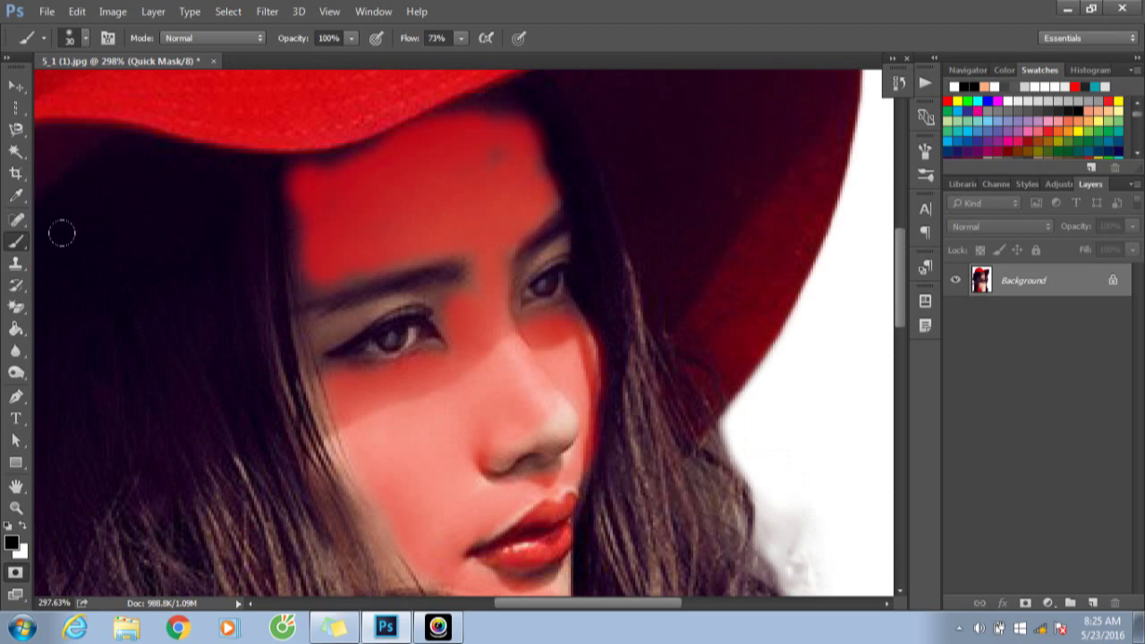
Exit Quick Mask to turn the painted mask into a selection, then zoom out to the whole image.
key(q)
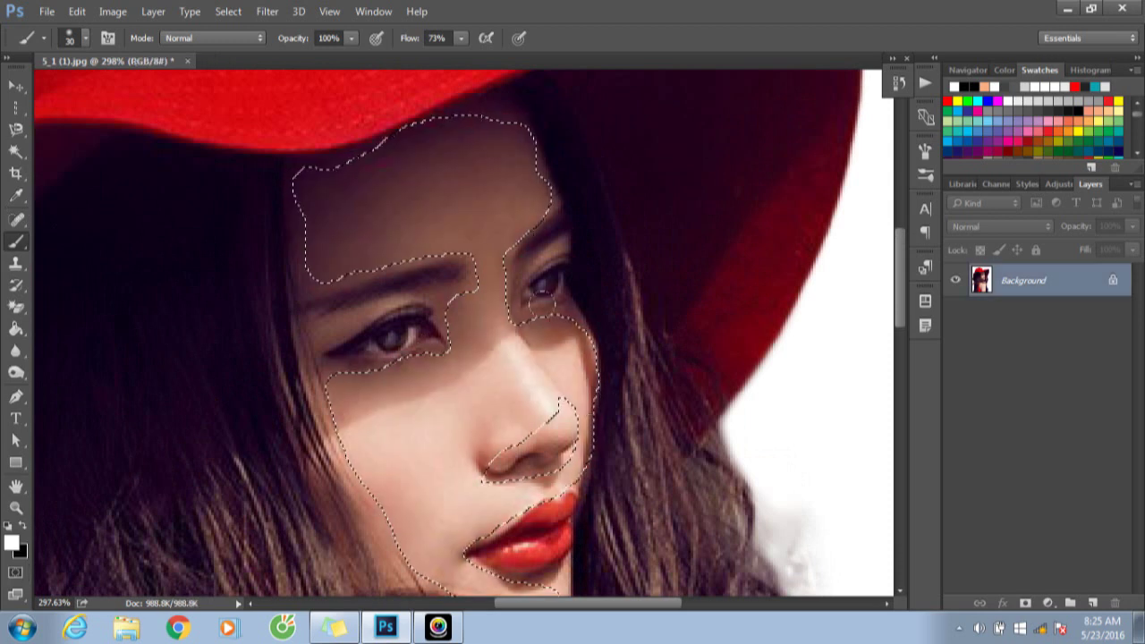
scroll(590, 375, down, 3)
key(ctrl+minus)
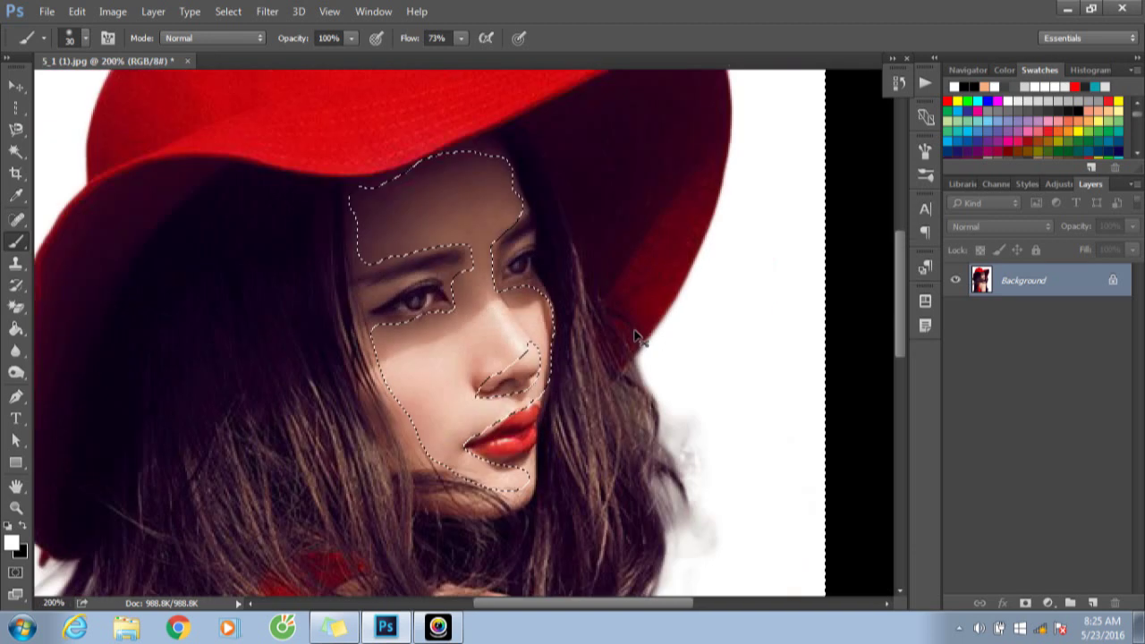
key(ctrl+minus)
key(ctrl+minus)
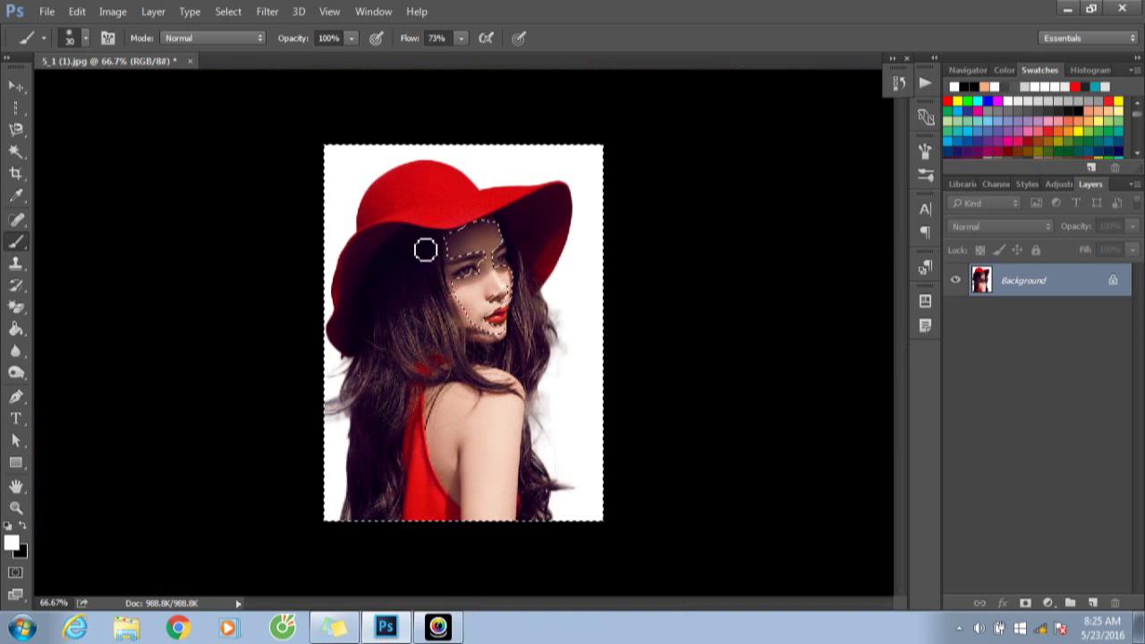
Invert the selection so only the face is selected, and zoom back onto the face.
key(ctrl+shift+i)
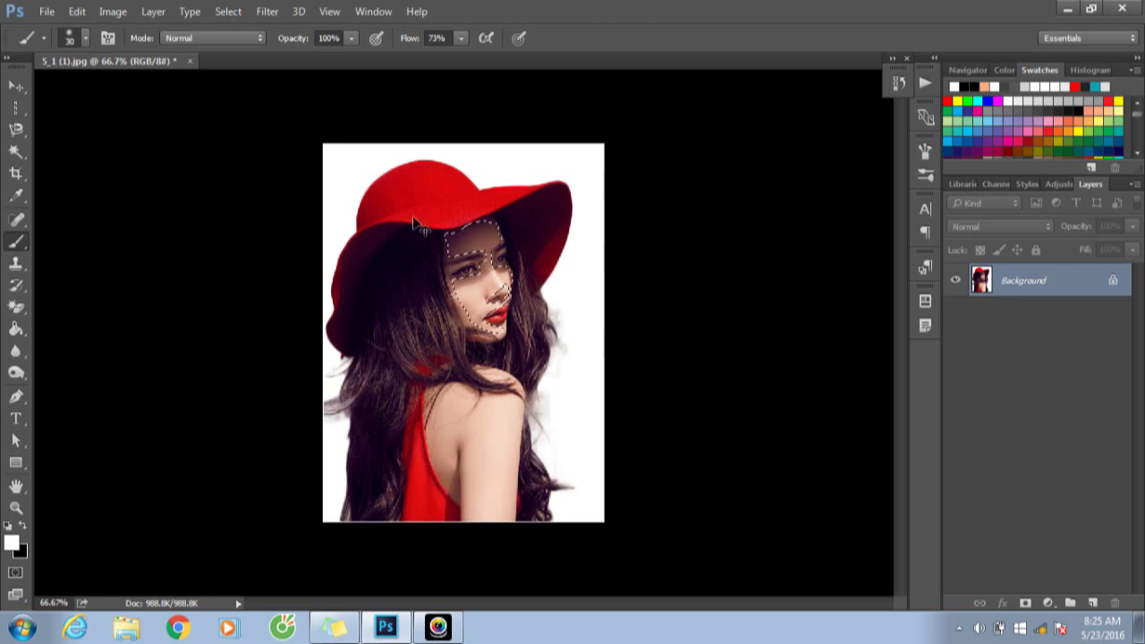
drag(410, 207, 586, 347)
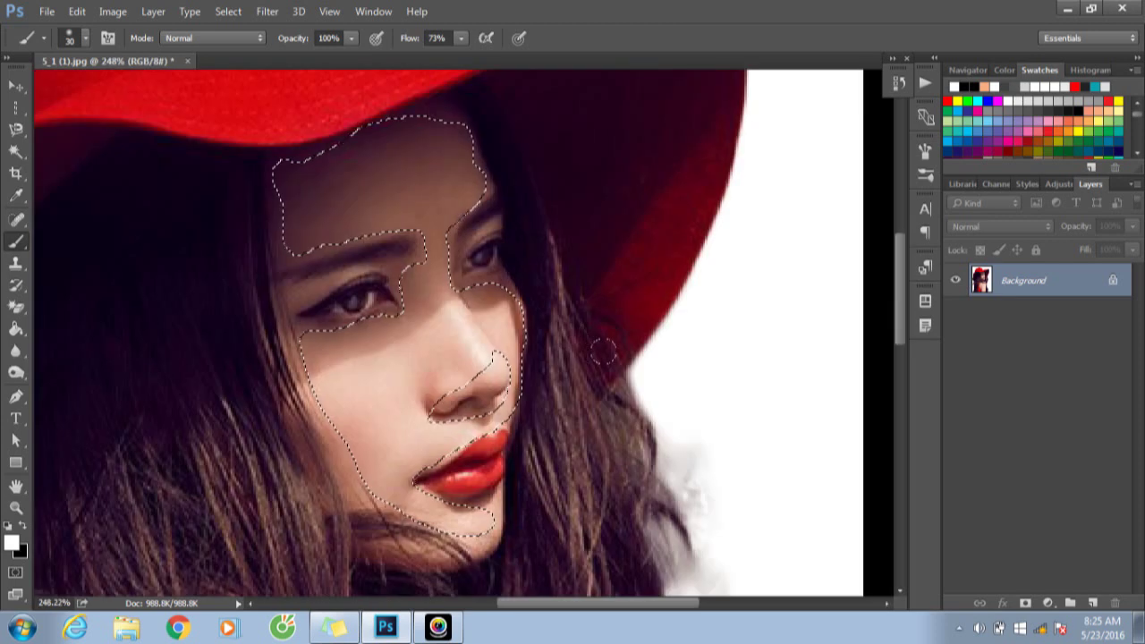
scroll(593, 351, down, 2)
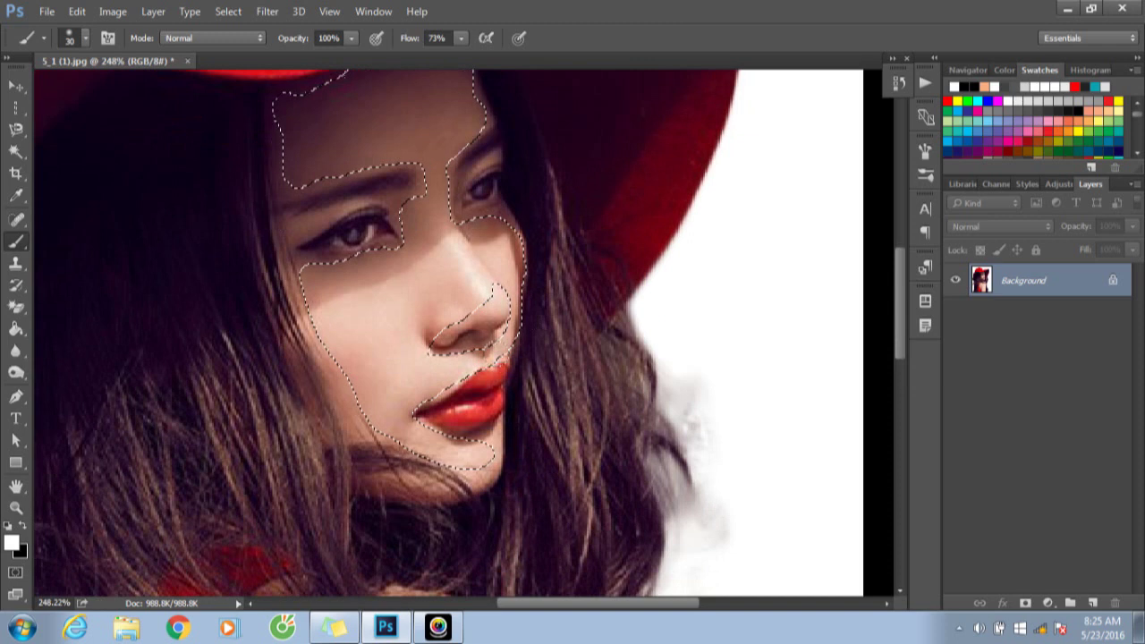
scroll(490, 304, up, 3)
scroll(497, 349, up, 2)
scroll(497, 355, up, 1)
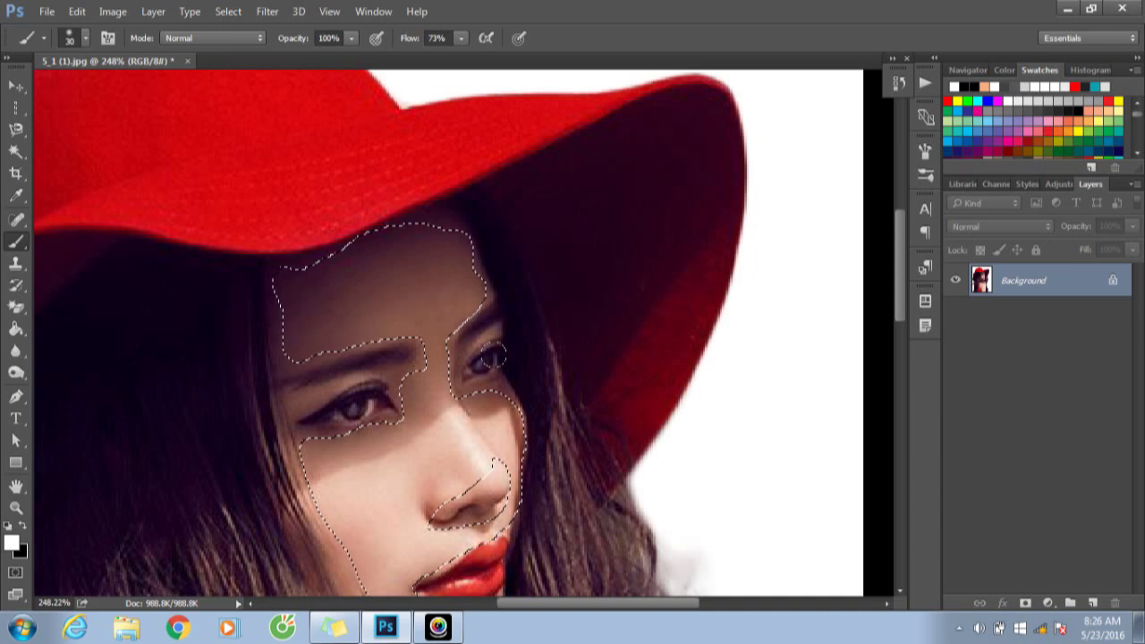
scroll(511, 340, down, 5)
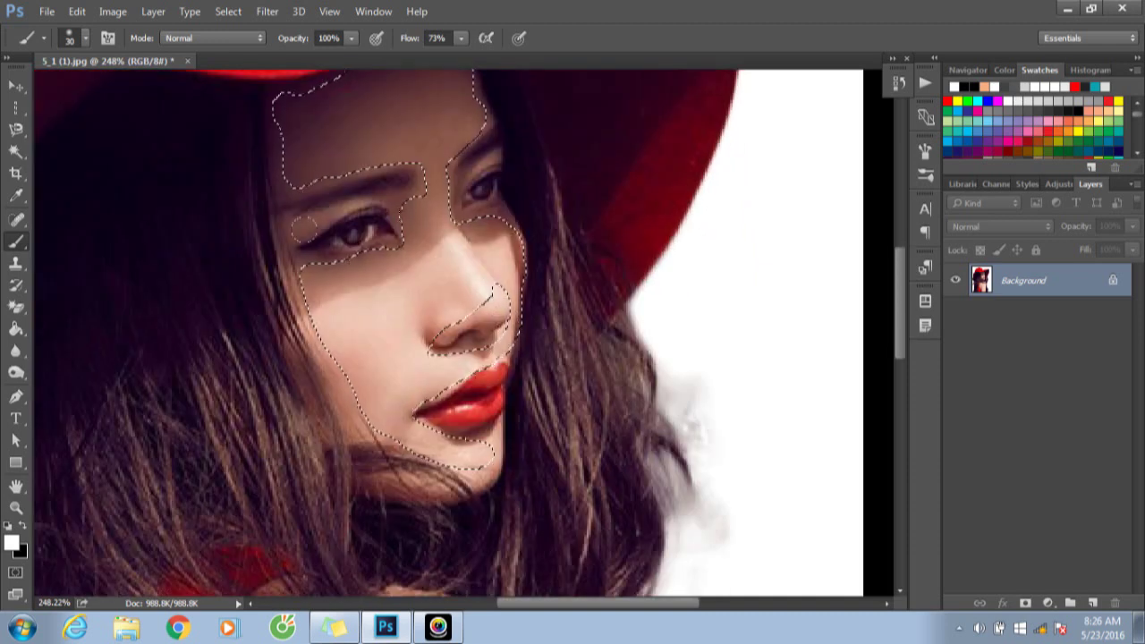